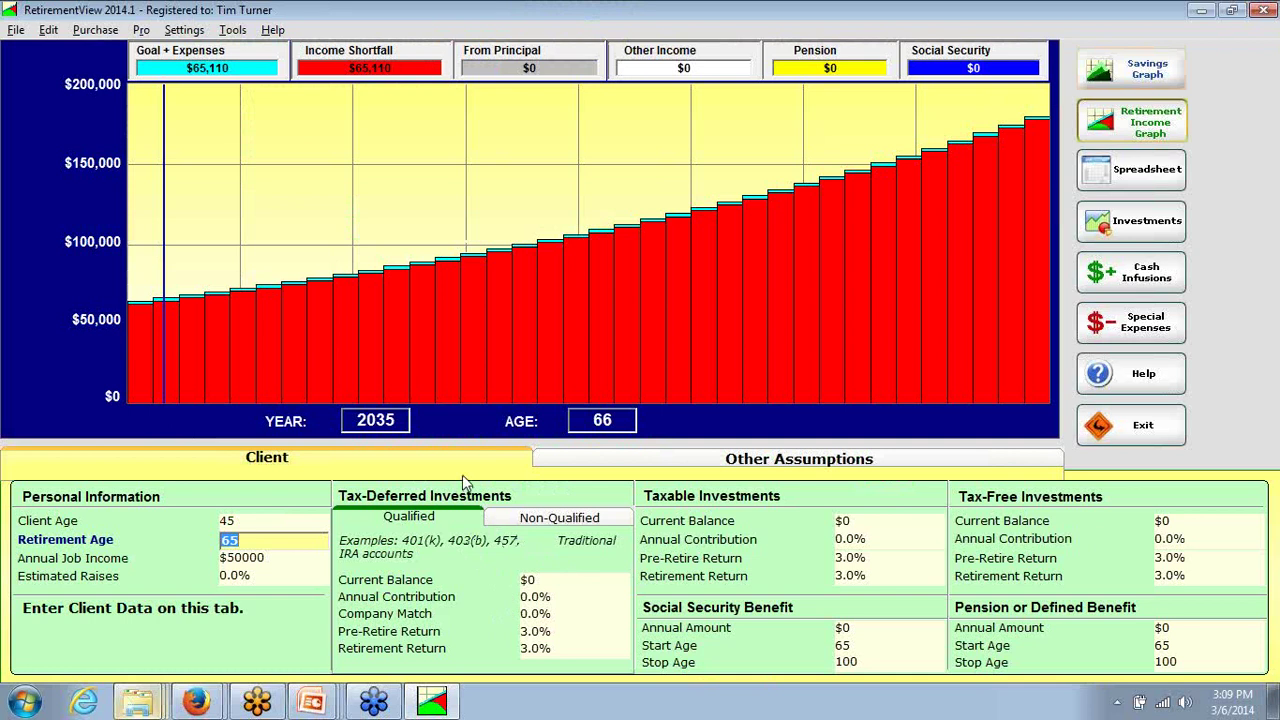
Step: Open the sample couple's saved Basic Plan client file (.rp7)
{"action": "left_click", "coordinate": [21, 33]}
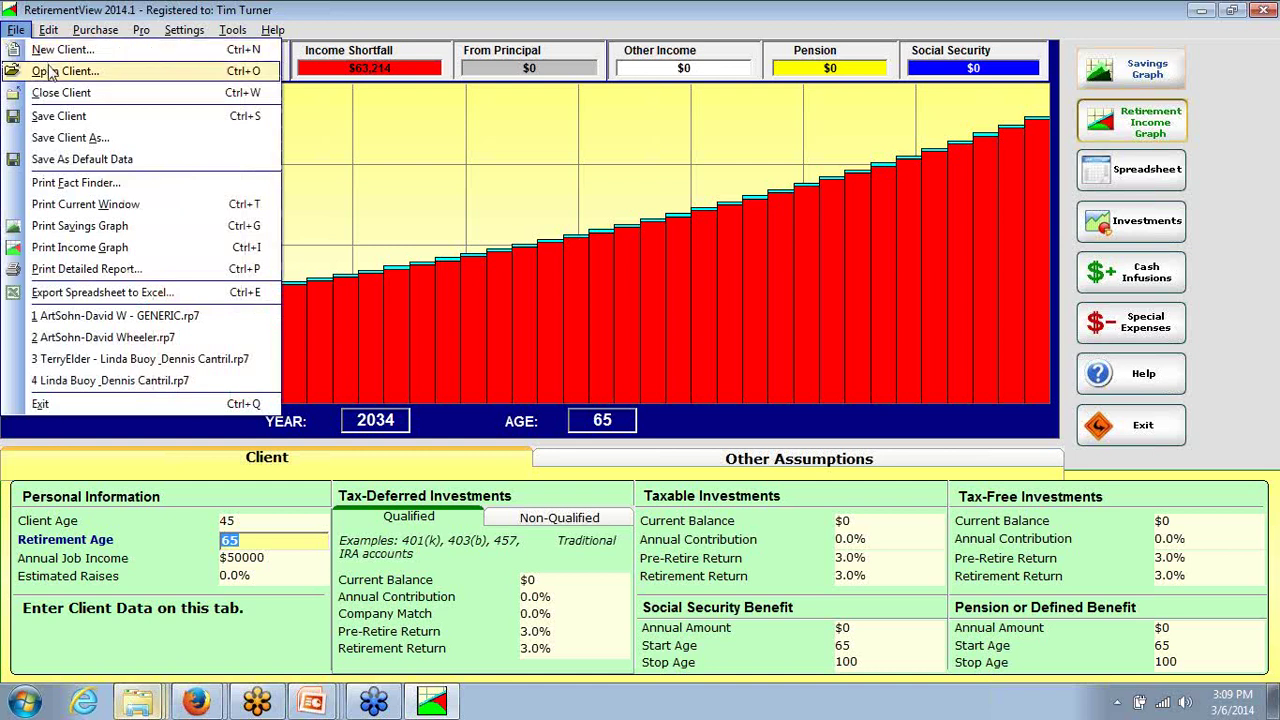
{"action": "left_click", "coordinate": [47, 69]}
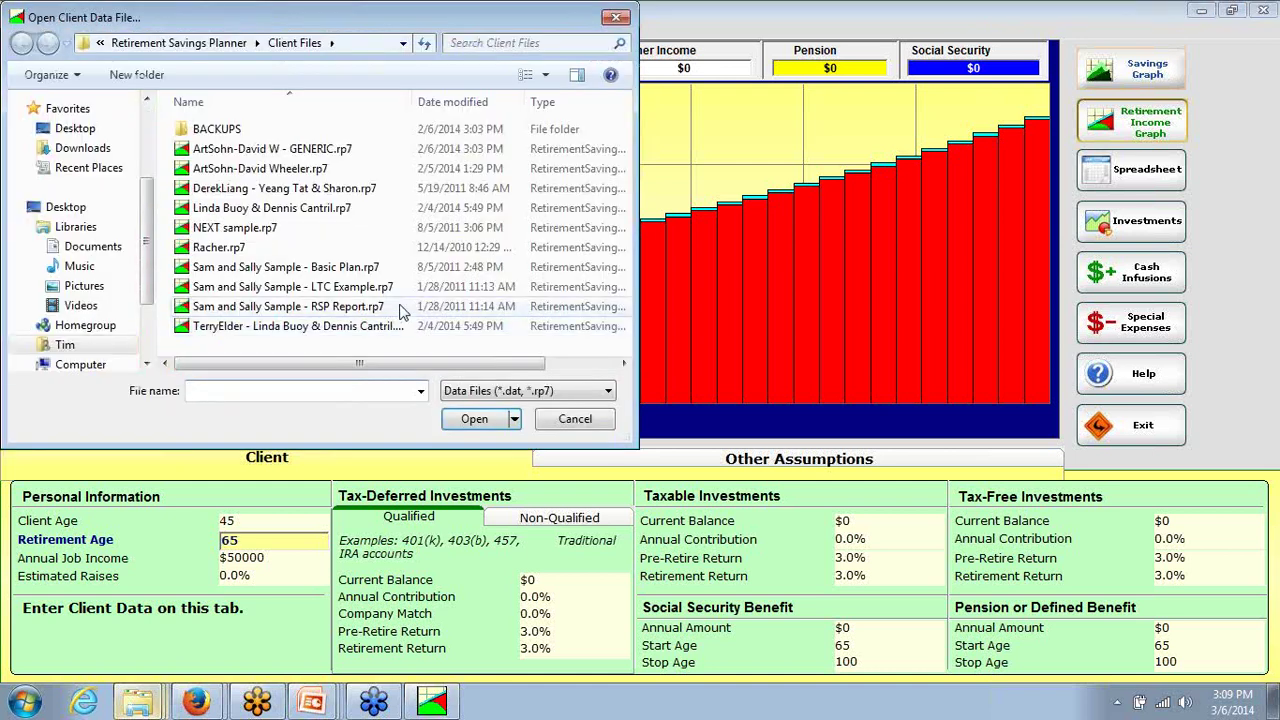
{"action": "left_click", "coordinate": [366, 272]}
{"action": "left_click", "coordinate": [474, 418]}
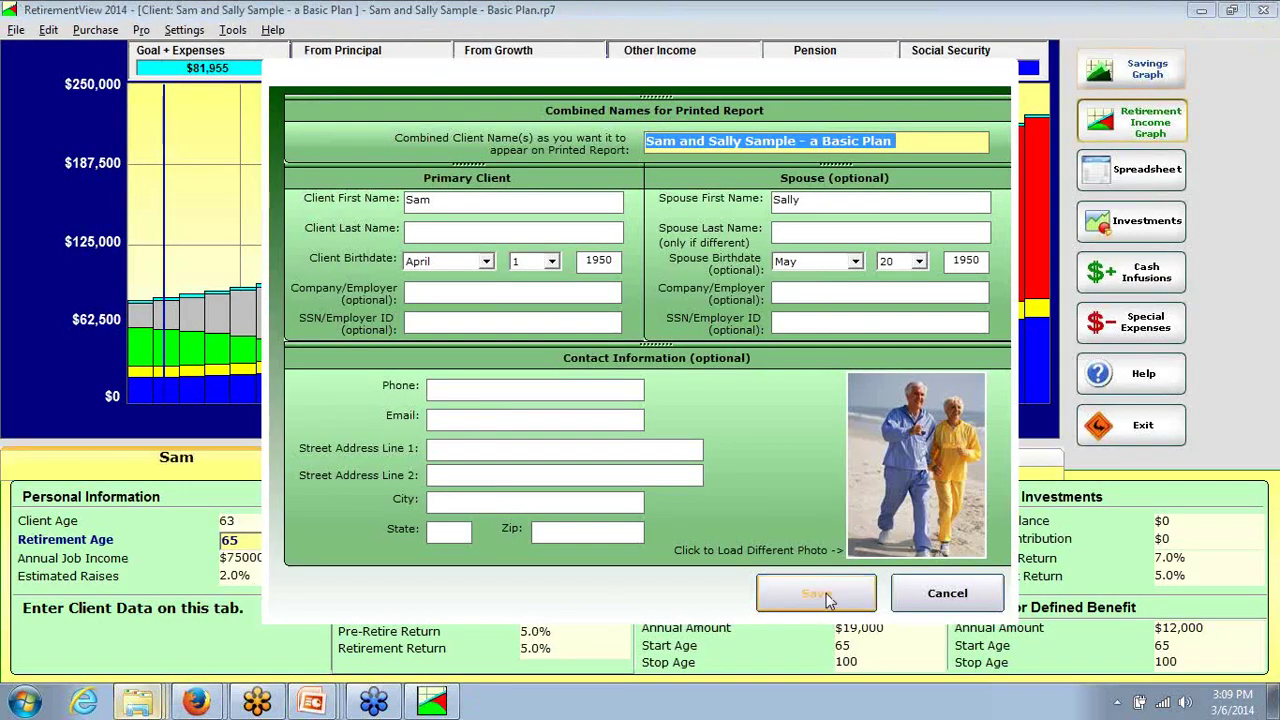
Step: Change the birth years of the primary client and the spouse and save the client details
{"action": "left_click", "coordinate": [613, 262]}
{"action": "left_click", "coordinate": [617, 262]}
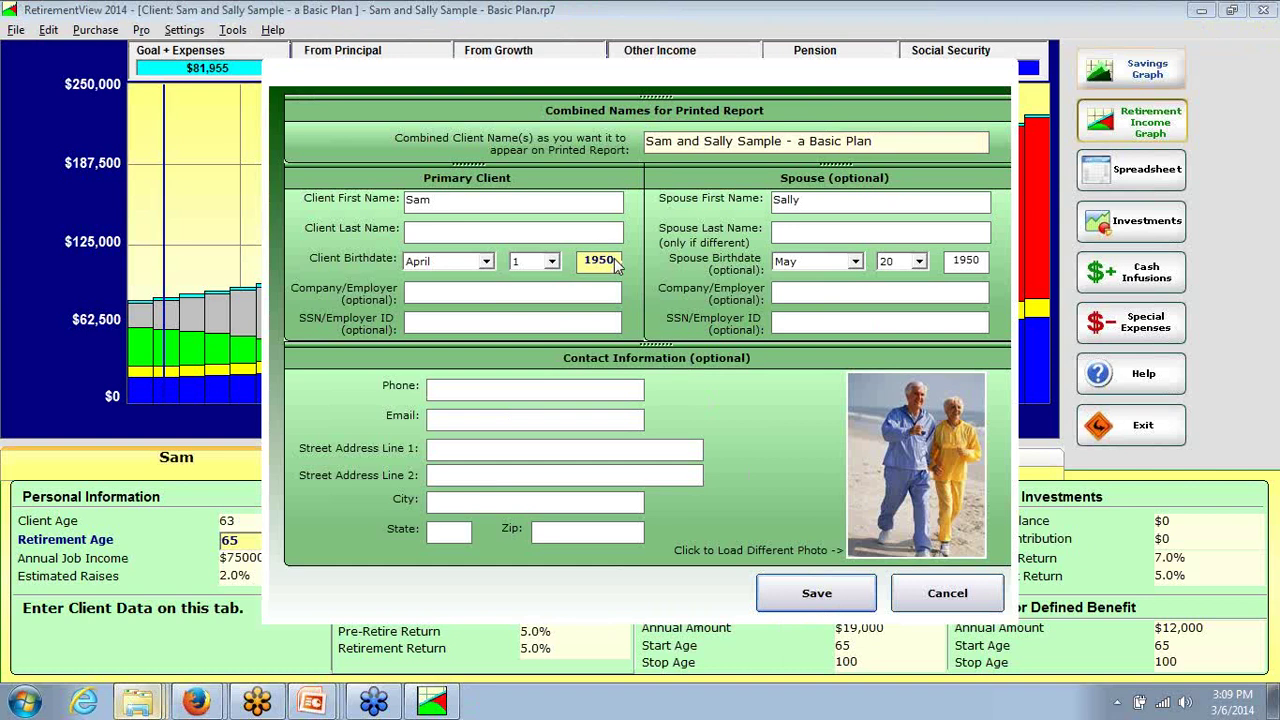
{"action": "key", "text": "BackSpace"}
{"action": "type", "text": "5"}
{"action": "left_click", "coordinate": [985, 260]}
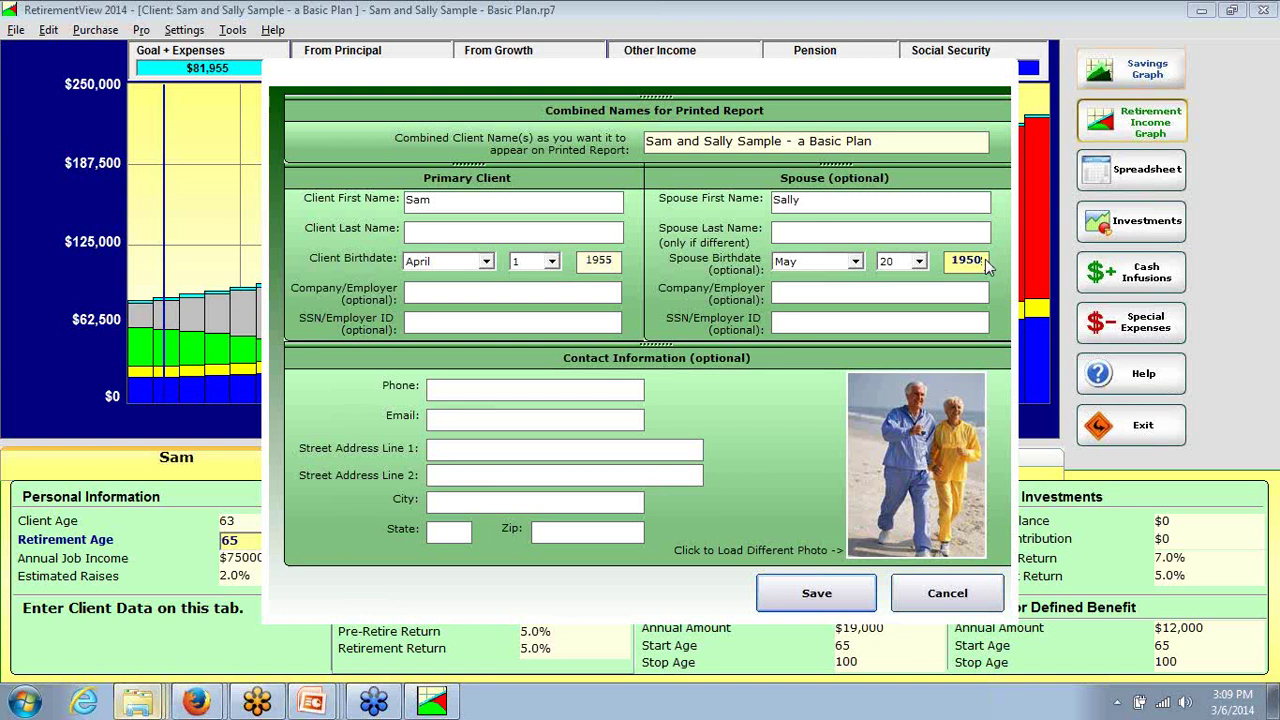
{"action": "key", "text": "BackSpace"}
{"action": "type", "text": "5"}
{"action": "left_click", "coordinate": [836, 604]}
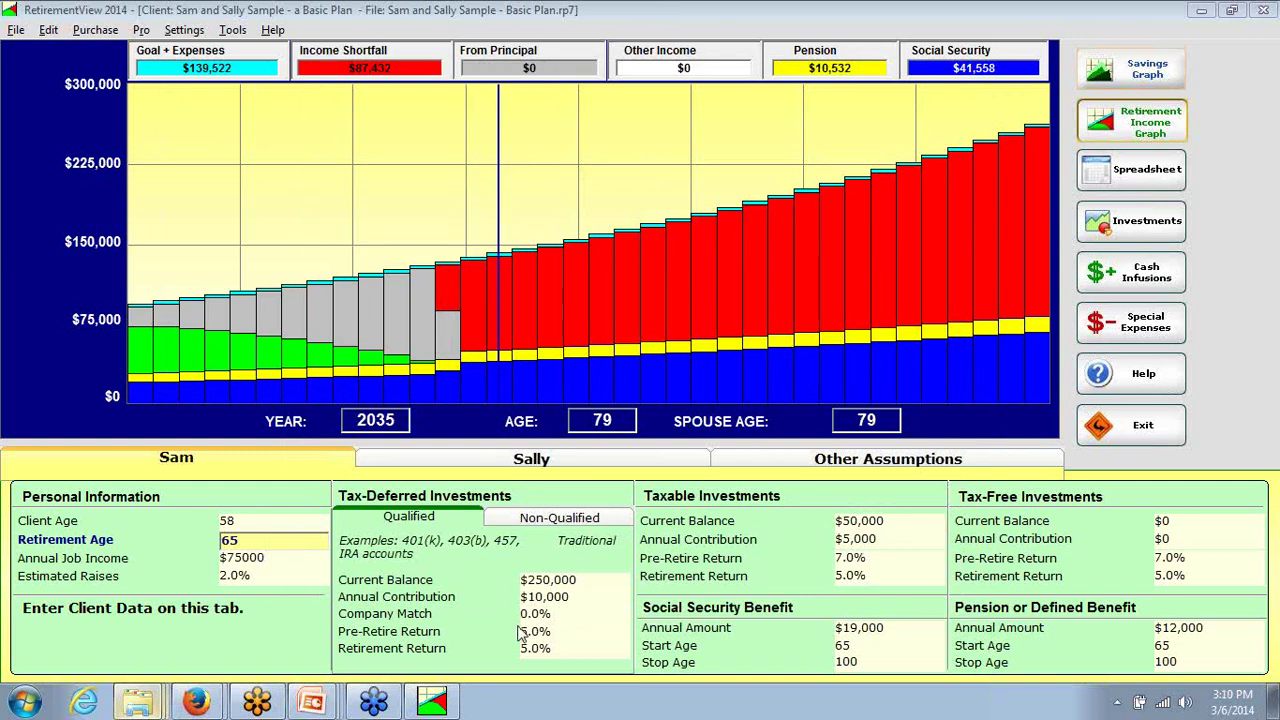
Step: Set the primary client's Social Security benefit to an annual amount of $18,564 with a start age of 66
{"action": "left_click", "coordinate": [897, 637]}
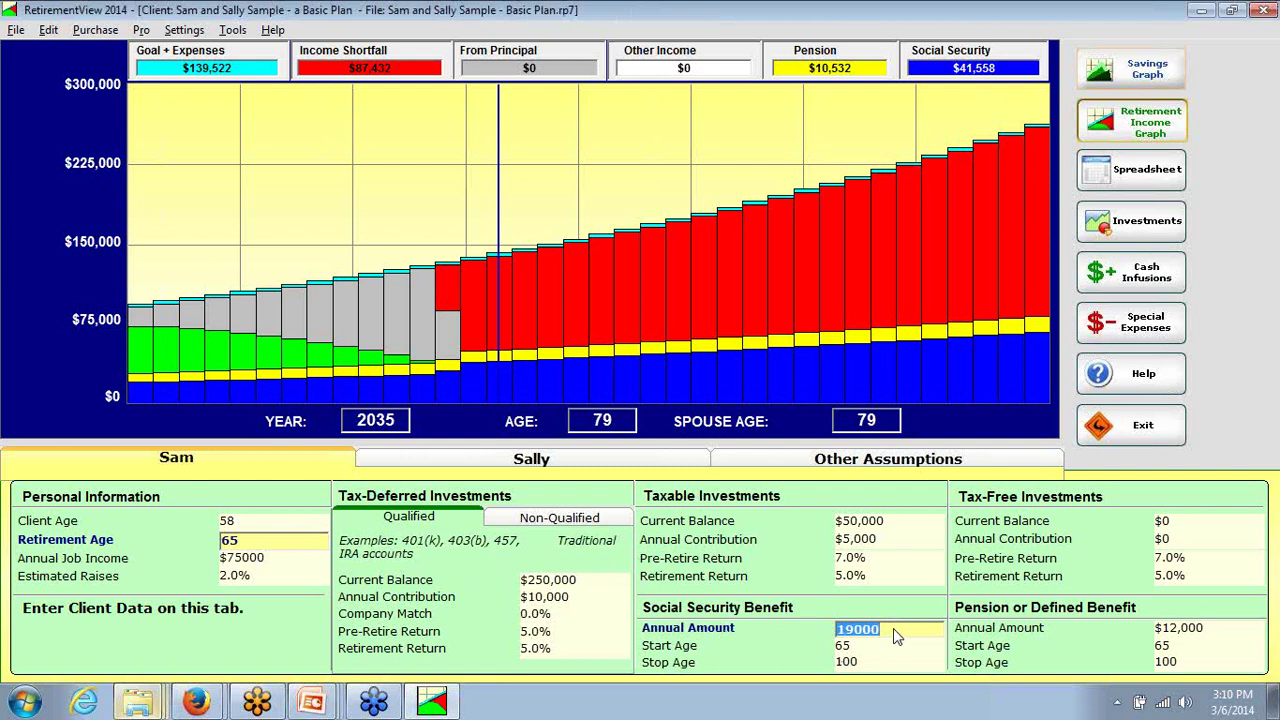
{"action": "type", "text": "18564"}
{"action": "key", "text": "Return"}
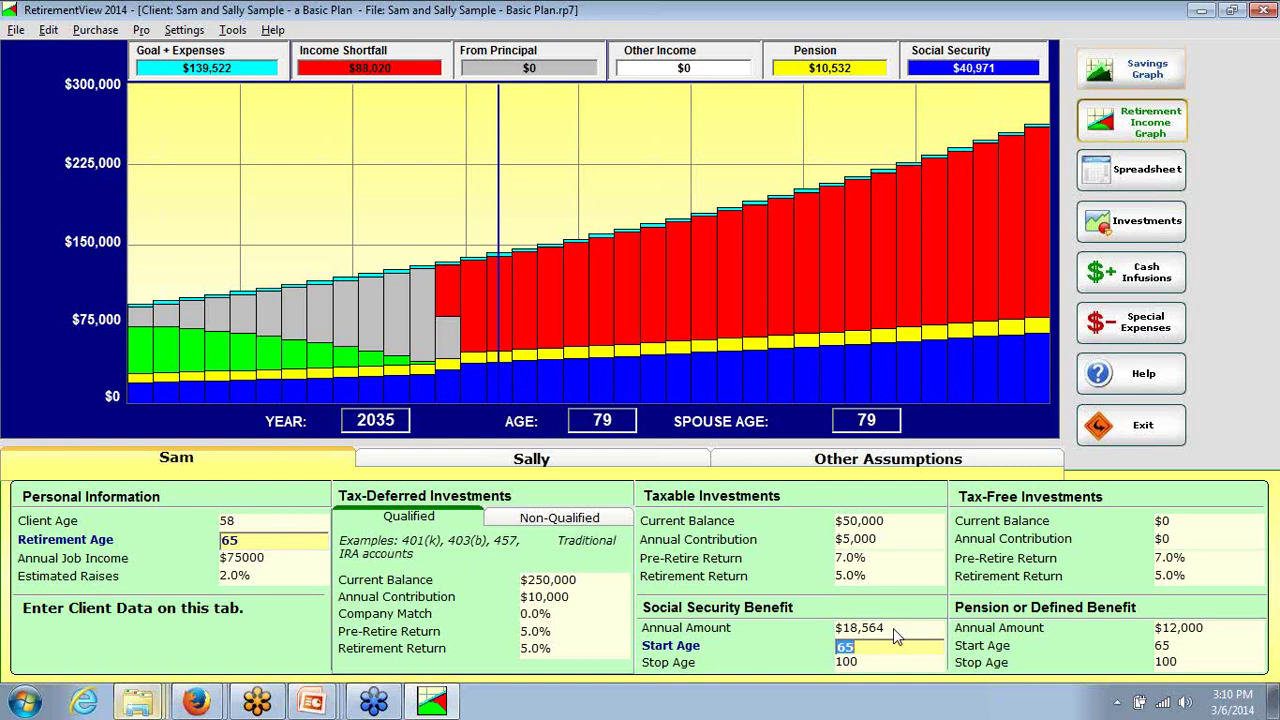
{"action": "type", "text": "66"}
{"action": "key", "text": "Tab"}
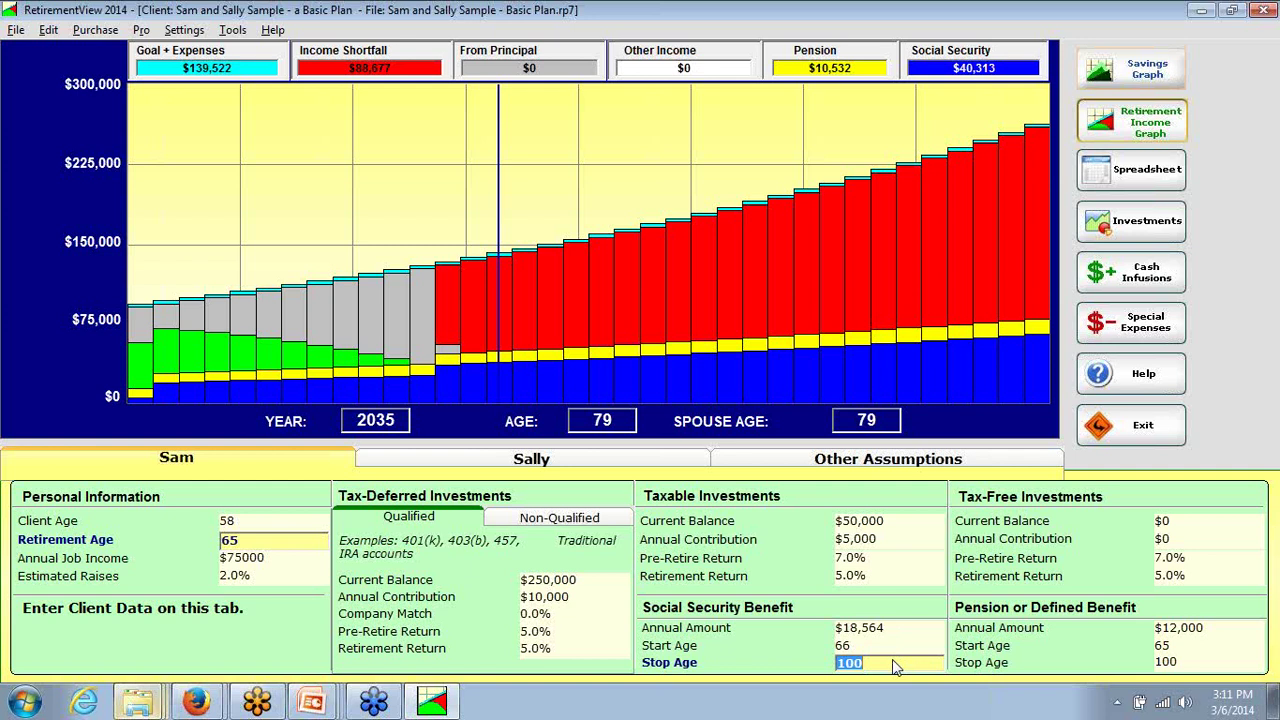
{"action": "left_click", "coordinate": [907, 634]}
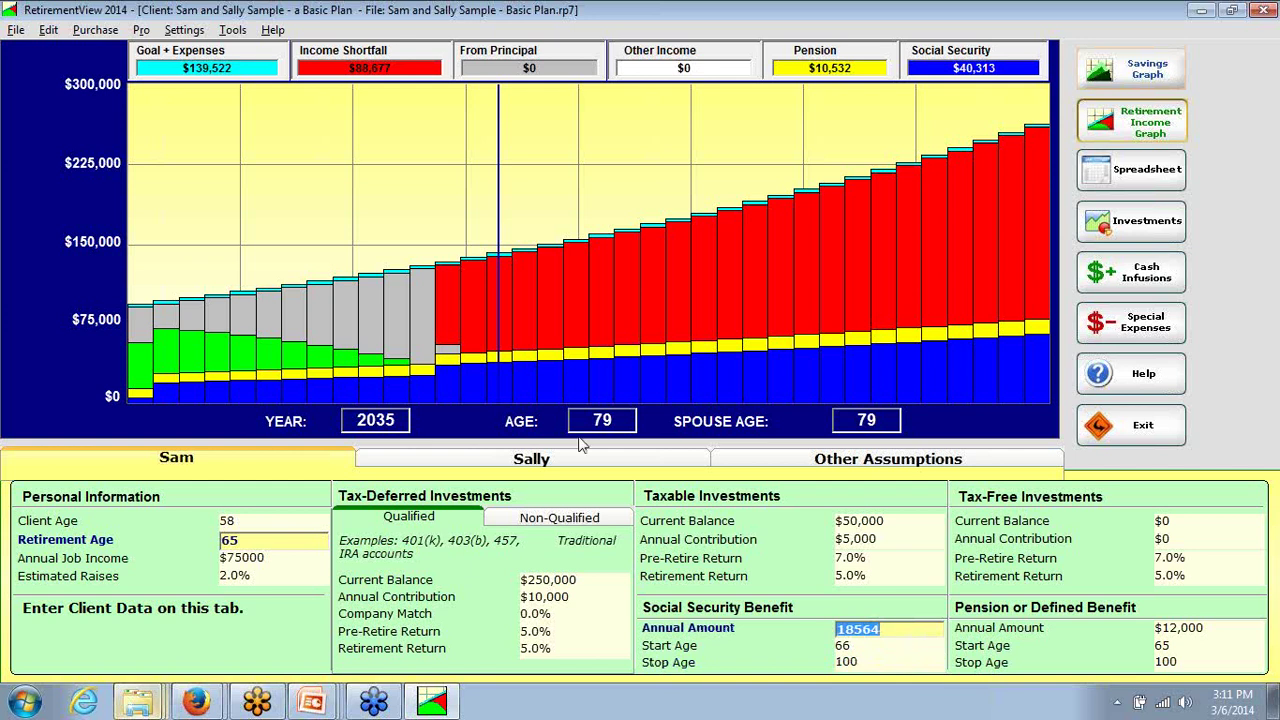
Step: Set the COLA for self-entered Social Security estimates to 1.5% in the Social Security settings
{"action": "left_click", "coordinate": [200, 30]}
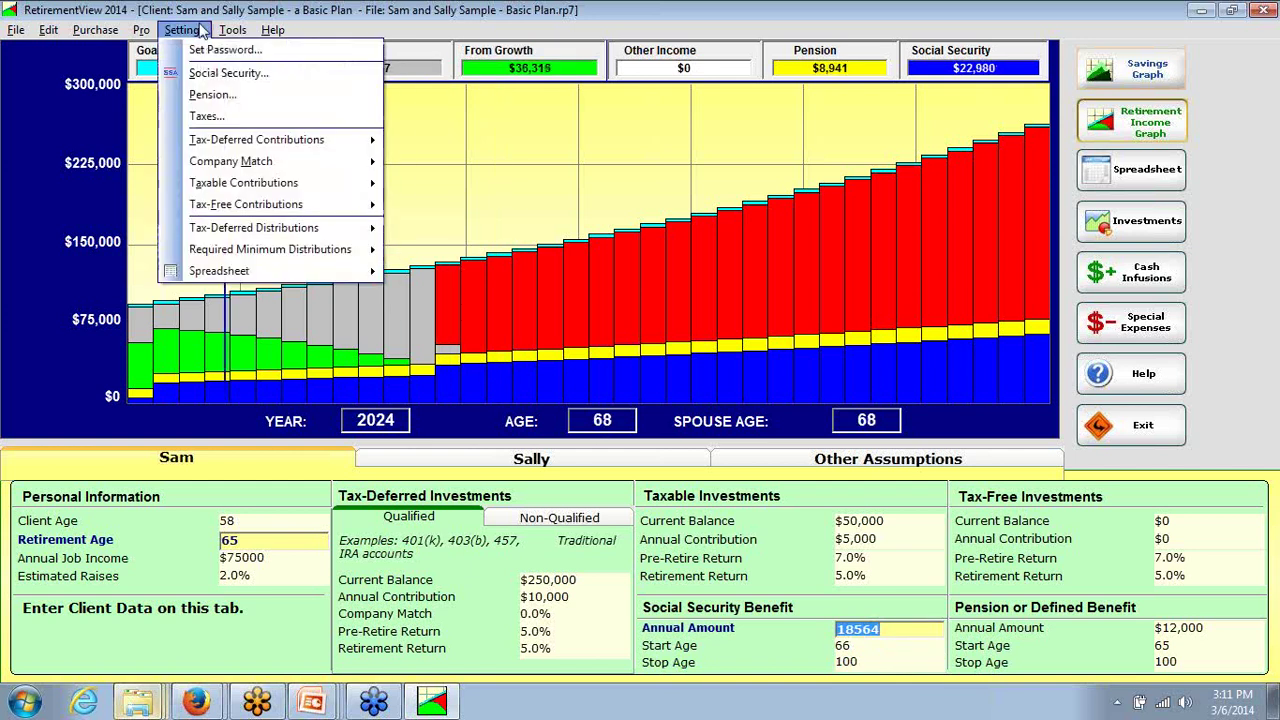
{"action": "left_click", "coordinate": [226, 78]}
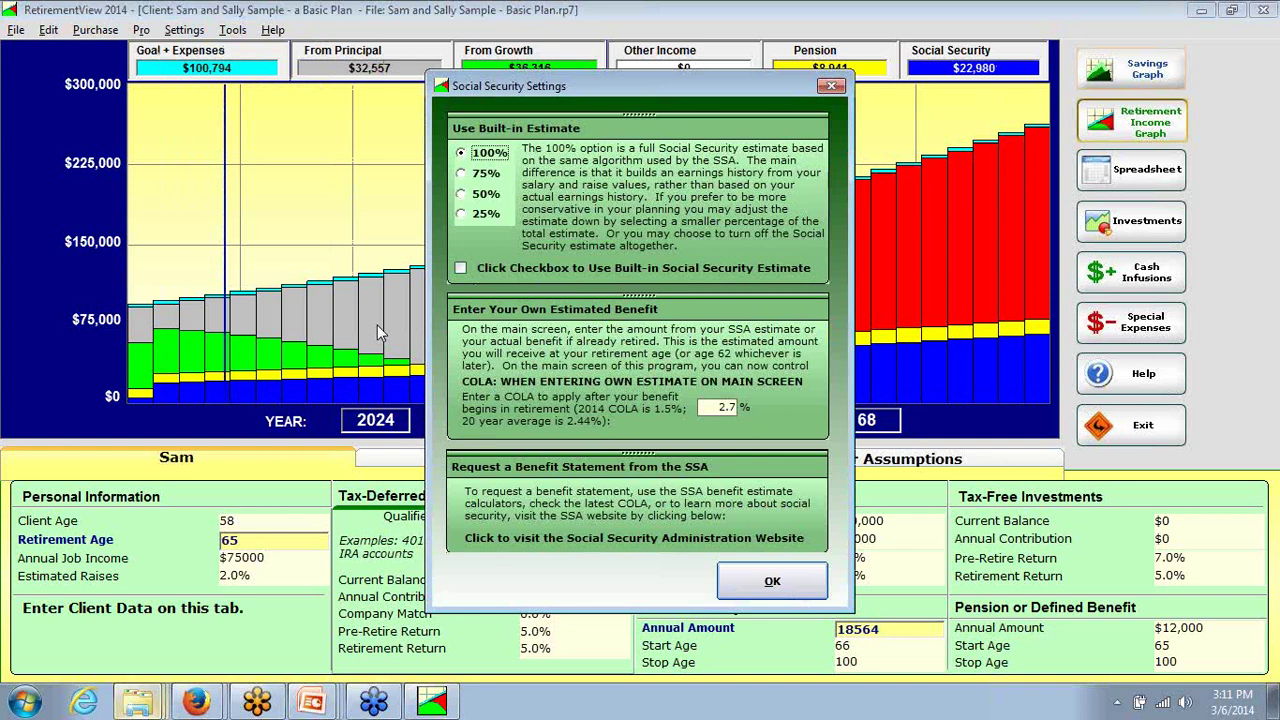
{"action": "left_click", "coordinate": [717, 412]}
{"action": "type", "text": "1.5"}
{"action": "left_click", "coordinate": [783, 588]}
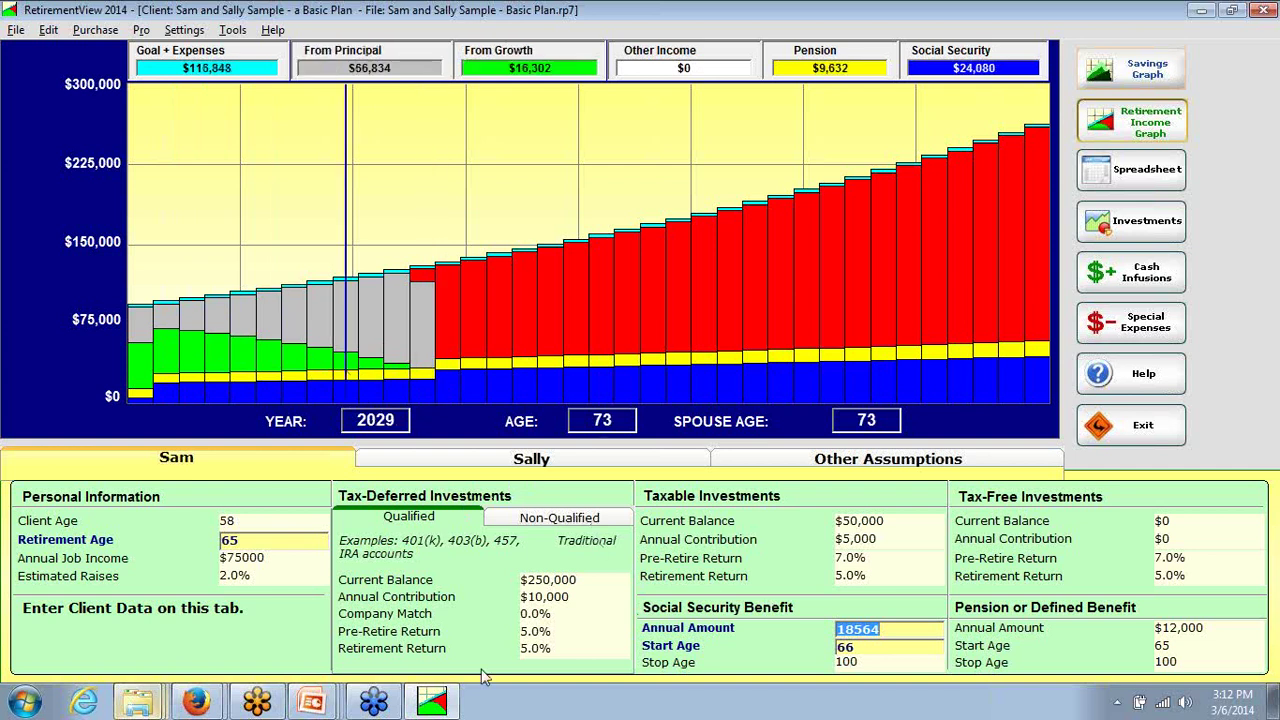
Step: View the PowerPoint slide on entering your own estimate as advisor and return to RetirementView
{"action": "key", "text": "alt+Tab"}
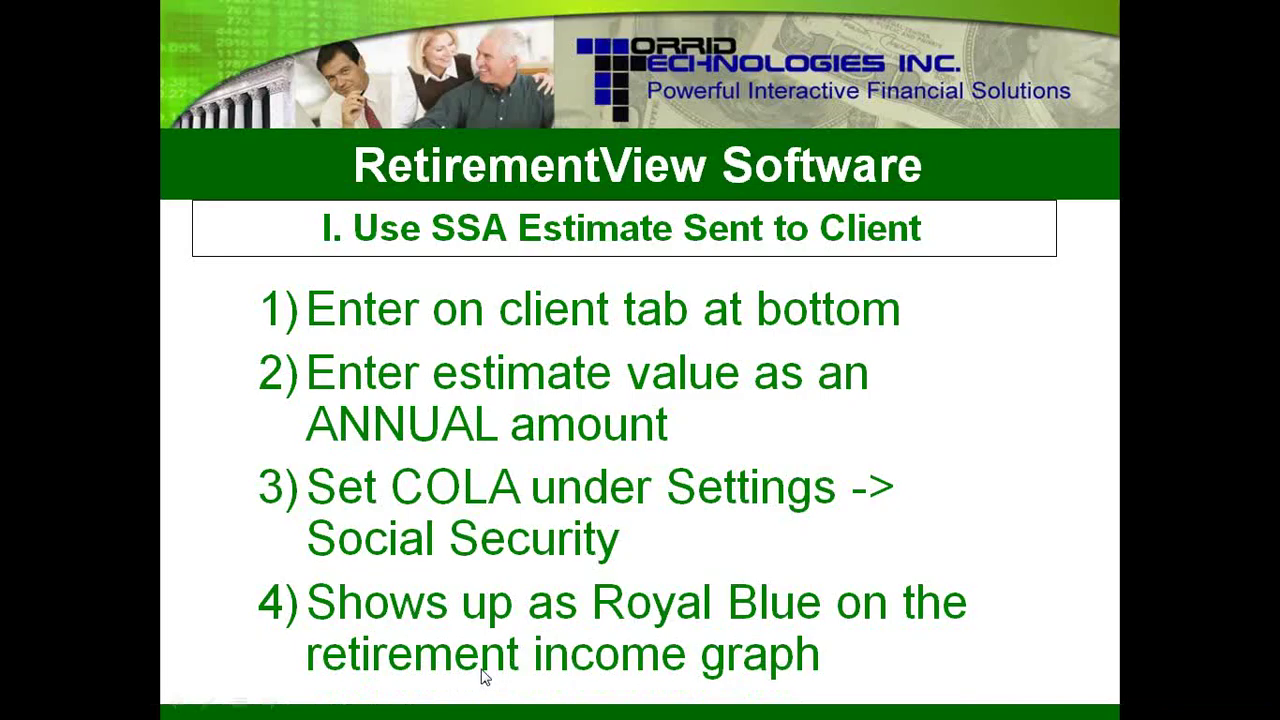
{"action": "left_click", "coordinate": [390, 670]}
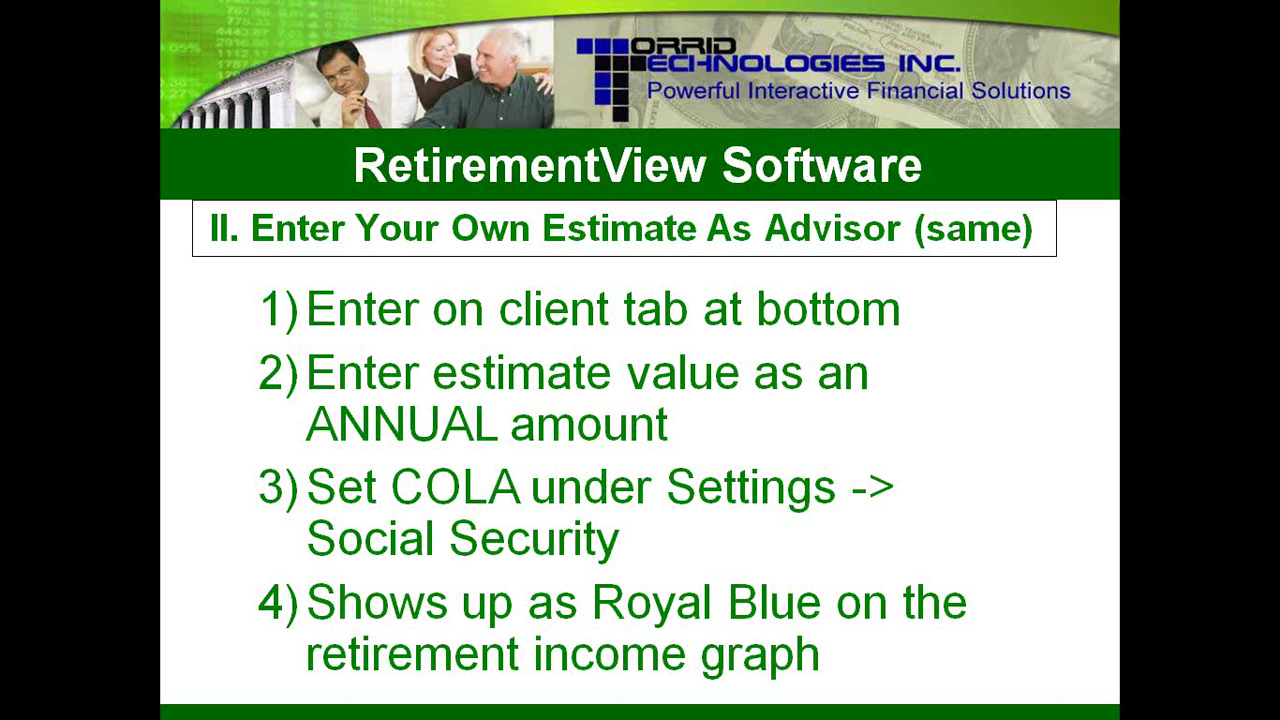
{"action": "key", "text": "alt+Tab"}
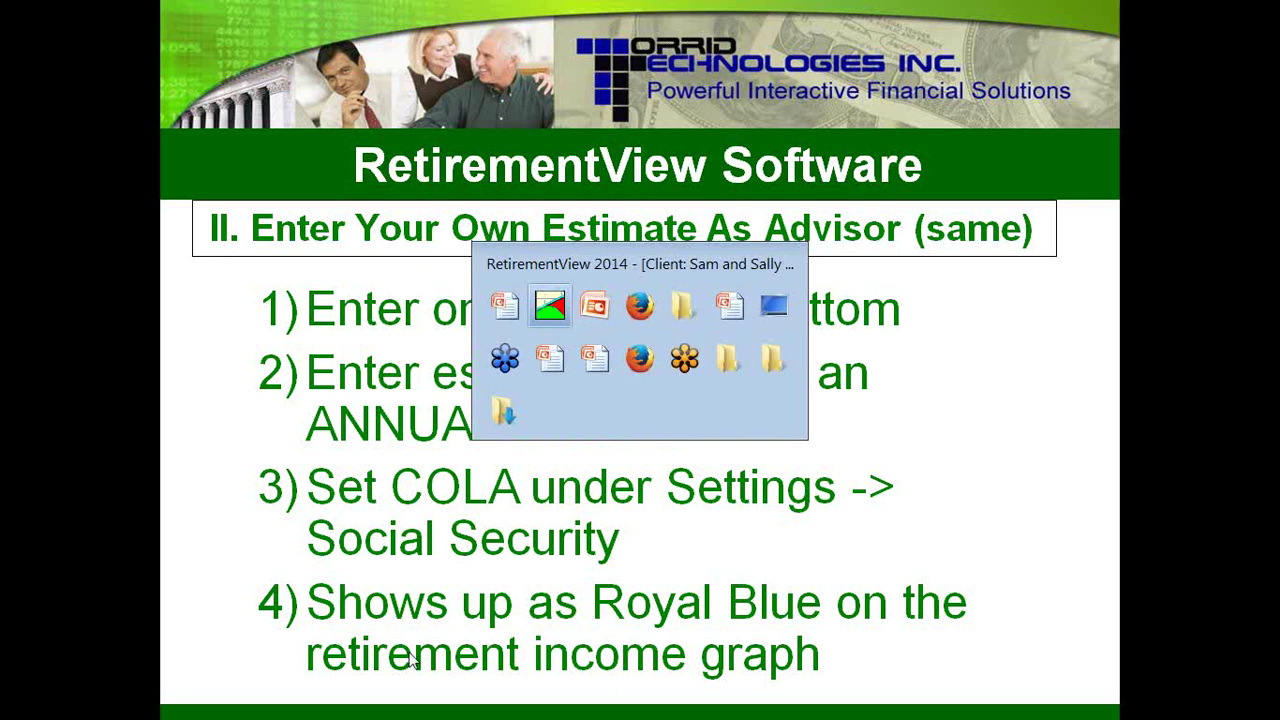
{"action": "key", "text": "alt+Tab"}
{"action": "key", "text": "alt+Tab"}
{"action": "key", "text": "alt+Tab"}
{"action": "key", "text": "alt+Tab"}
{"action": "key", "text": "alt+Tab"}
{"action": "key", "text": "alt+Tab"}
{"action": "key", "text": "alt+Tab"}
{"action": "key", "text": "alt+Tab"}
{"action": "key", "text": "alt+Tab"}
{"action": "key", "text": "alt+Tab"}
{"action": "key", "text": "alt+Tab"}
{"action": "key", "text": "alt+Tab"}
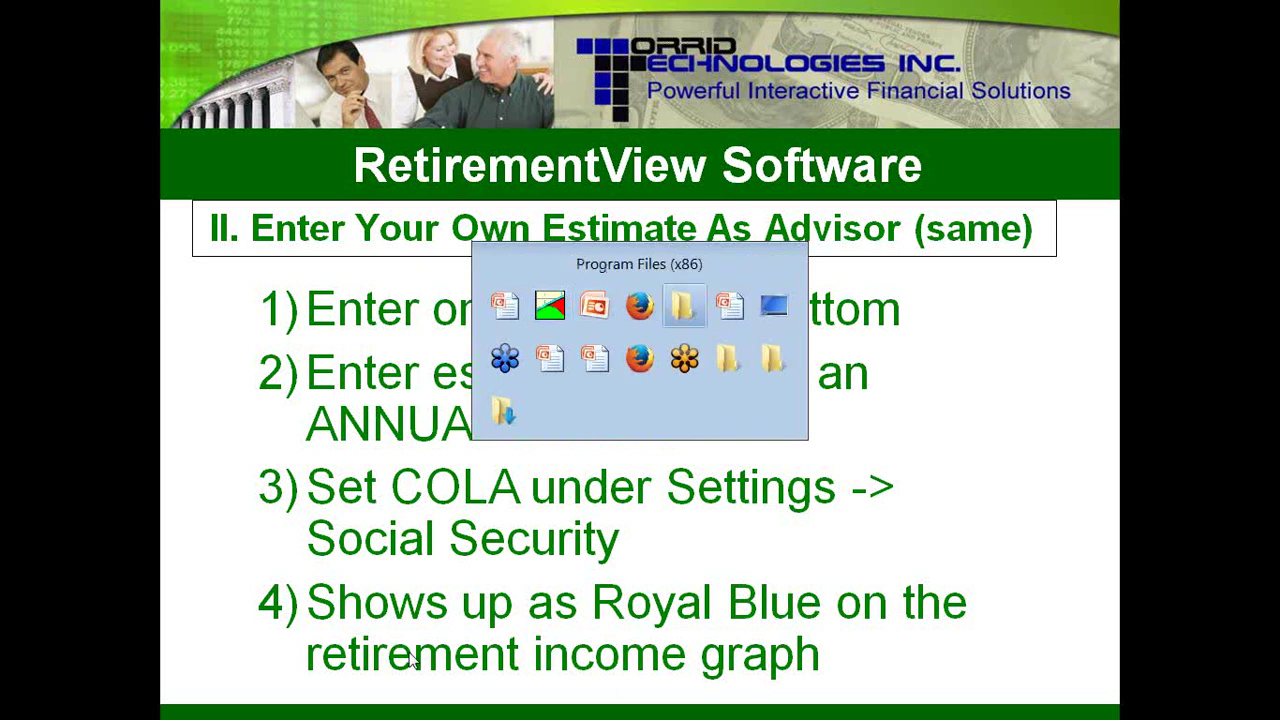
{"action": "key", "text": "alt+Tab"}
{"action": "key", "text": "alt+Tab"}
{"action": "key", "text": "alt+Tab"}
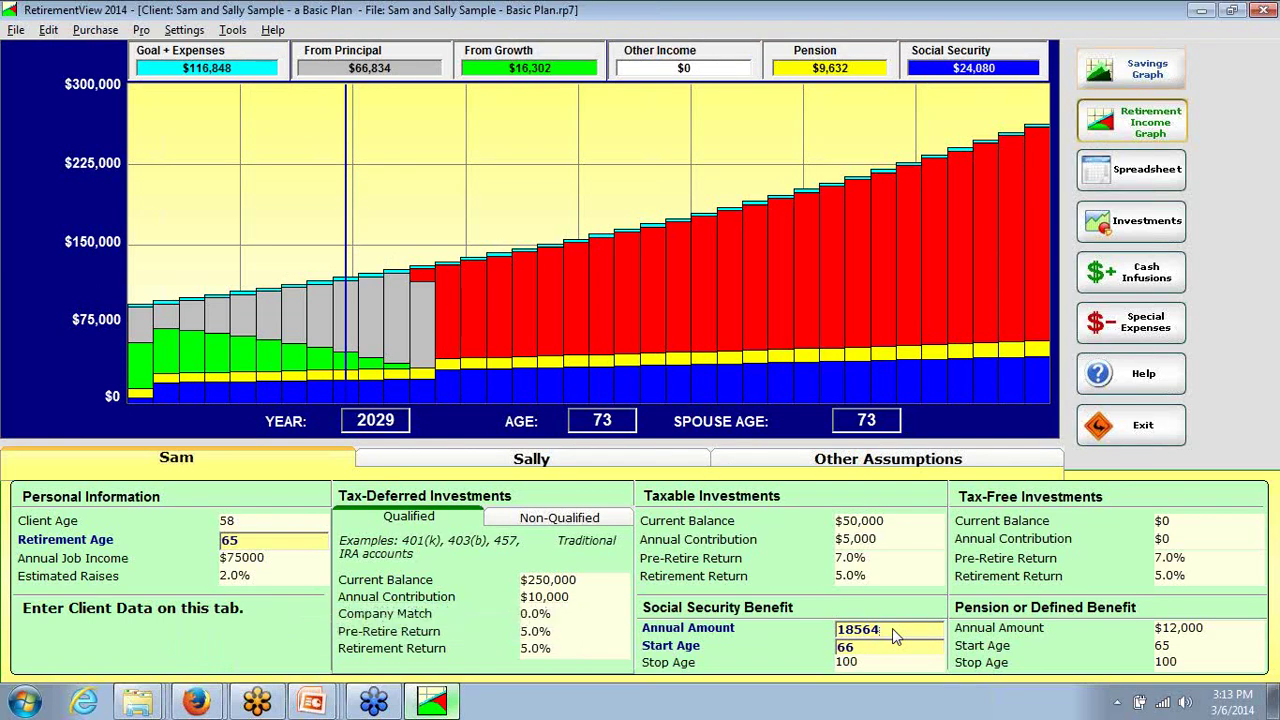
Step: Set the primary client's annual job income to $65,000
{"action": "key", "text": "Tab"}
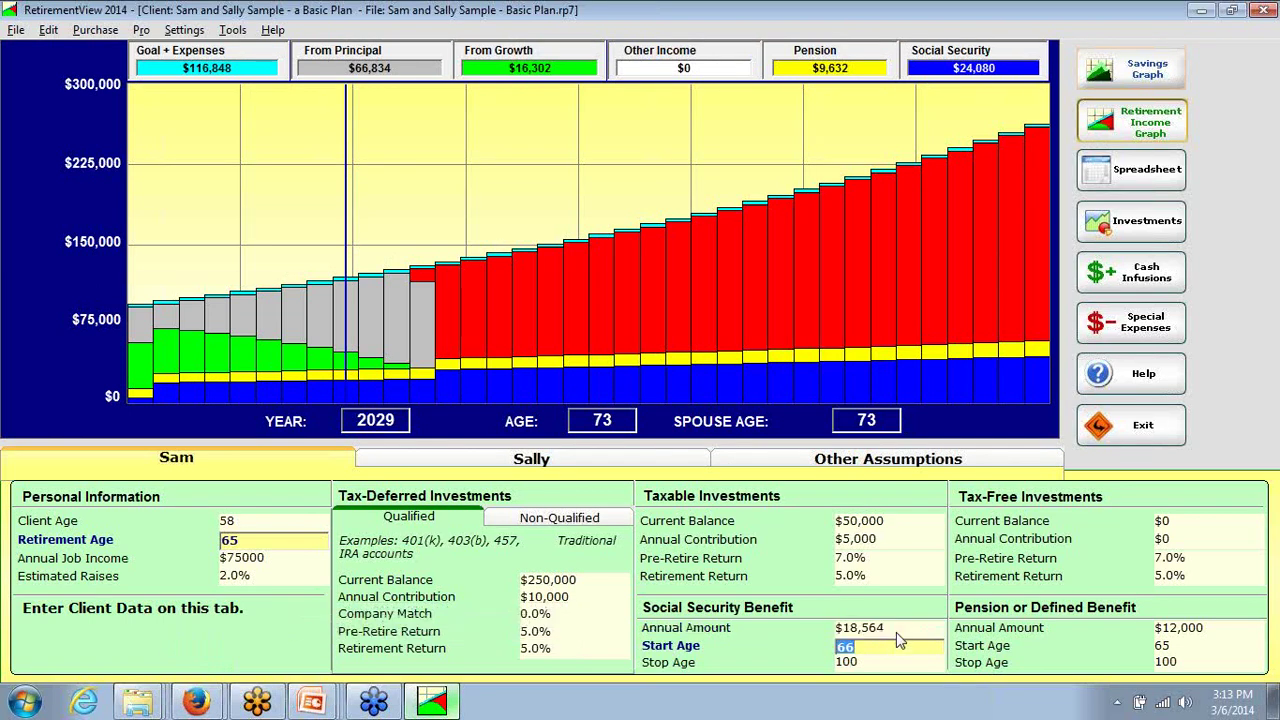
{"action": "left_click", "coordinate": [896, 632]}
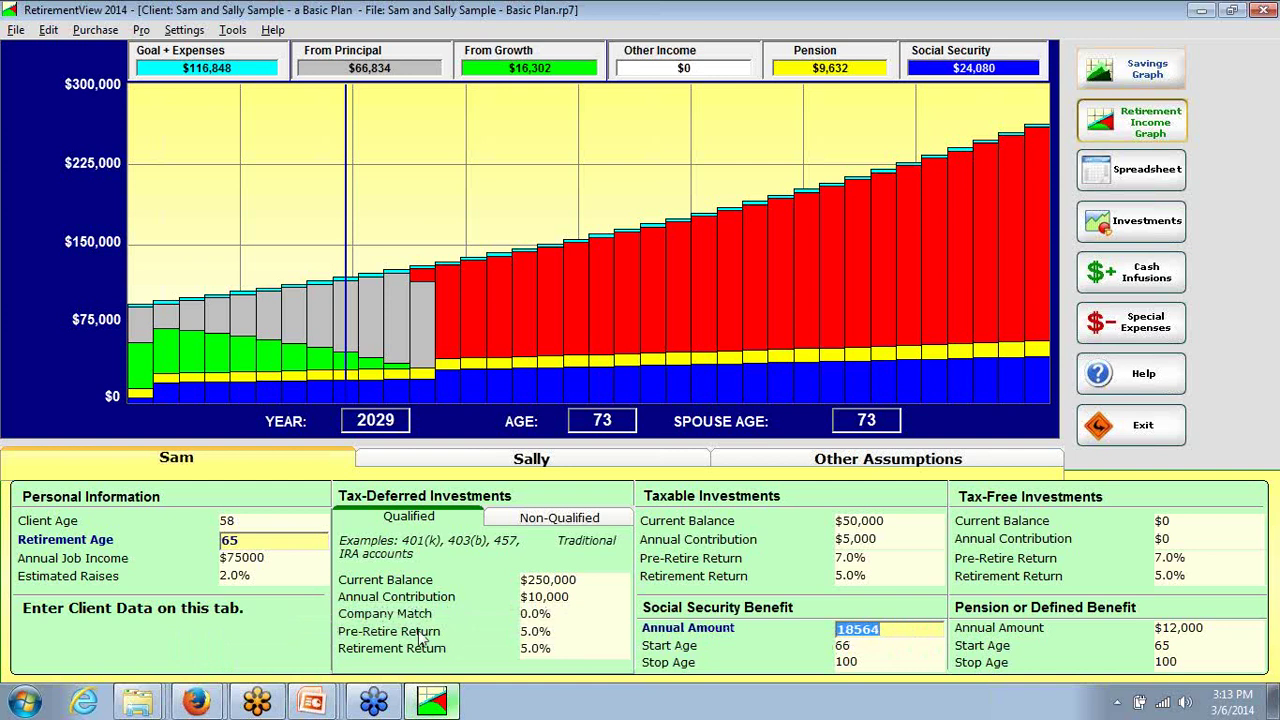
{"action": "left_click", "coordinate": [305, 560]}
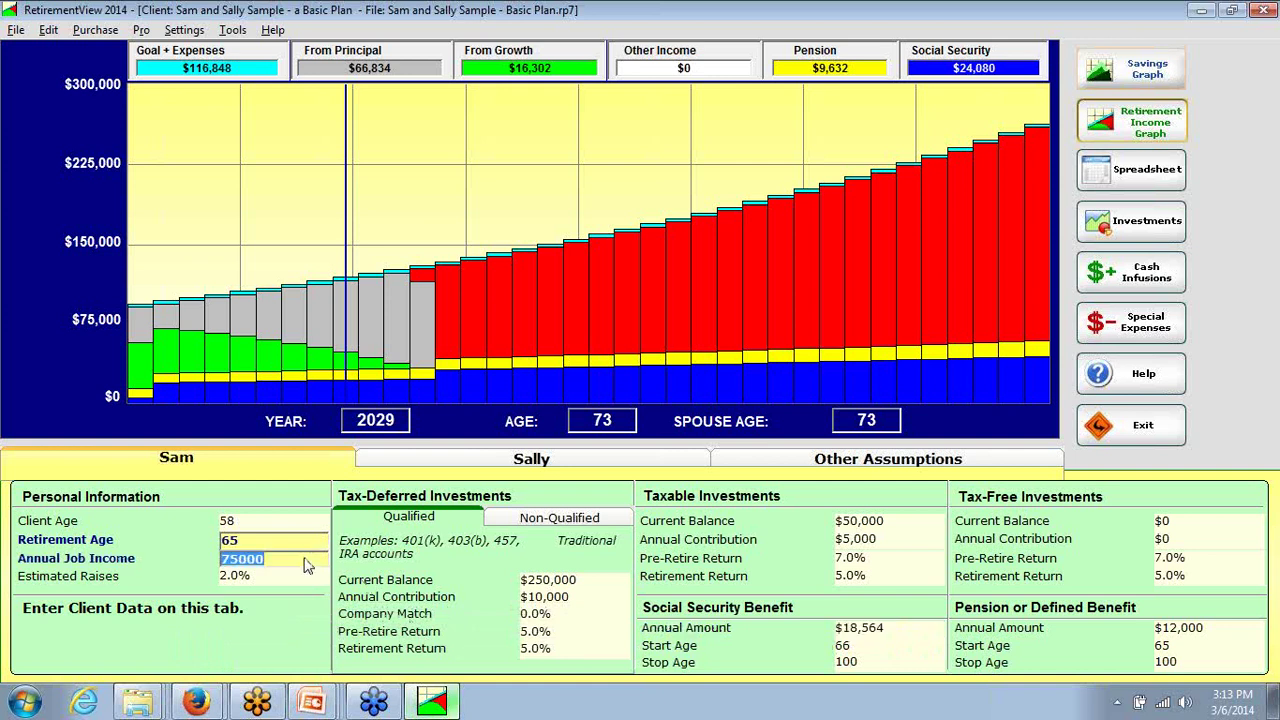
{"action": "type", "text": "65000"}
{"action": "left_click", "coordinate": [921, 630]}
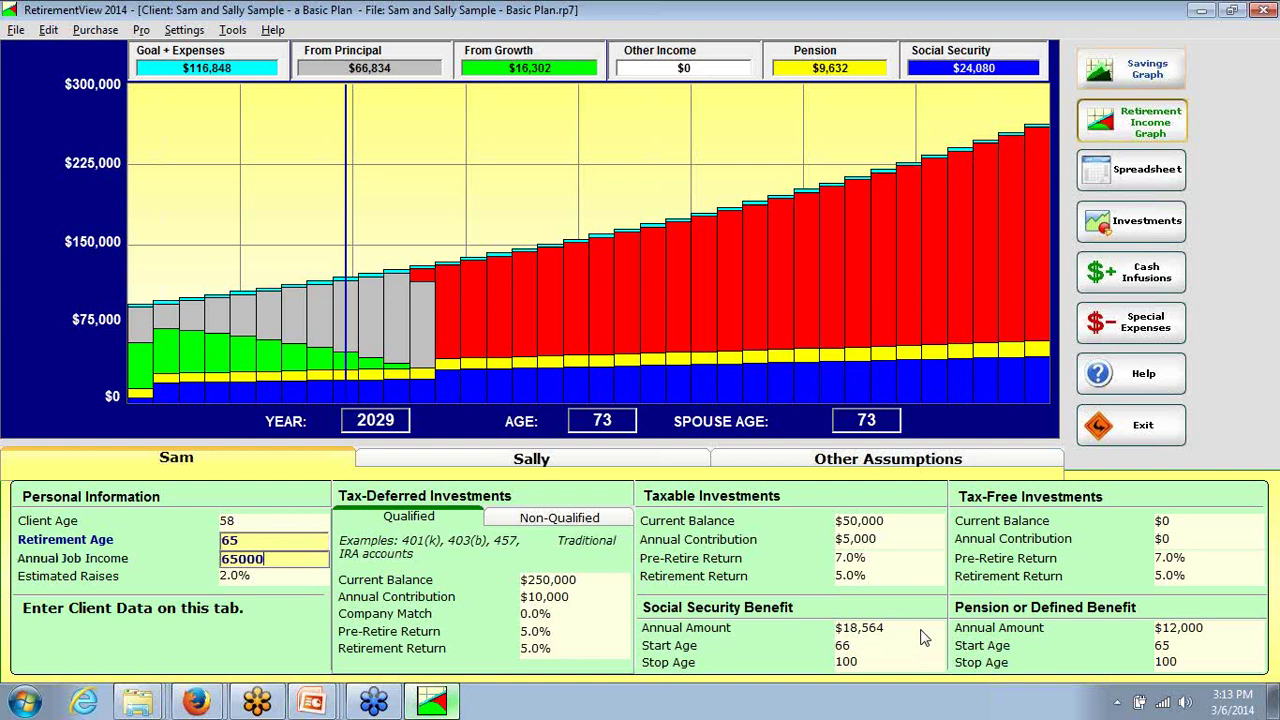
Step: Set the primary client's Social Security annual amount to $14,000 and switch to the PowerPoint slide show
{"action": "left_click", "coordinate": [907, 632]}
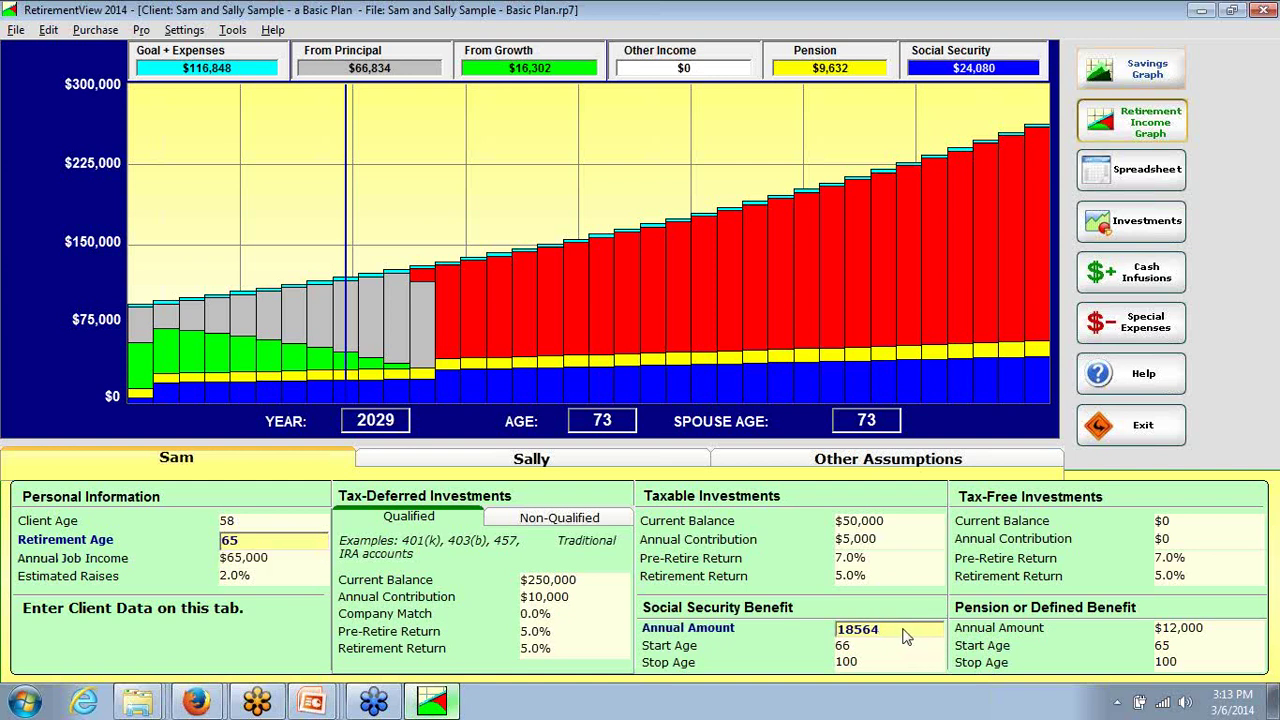
{"action": "left_click_drag", "start_coordinate": [905, 636], "coordinate": [812, 638]}
{"action": "type", "text": "14000"}
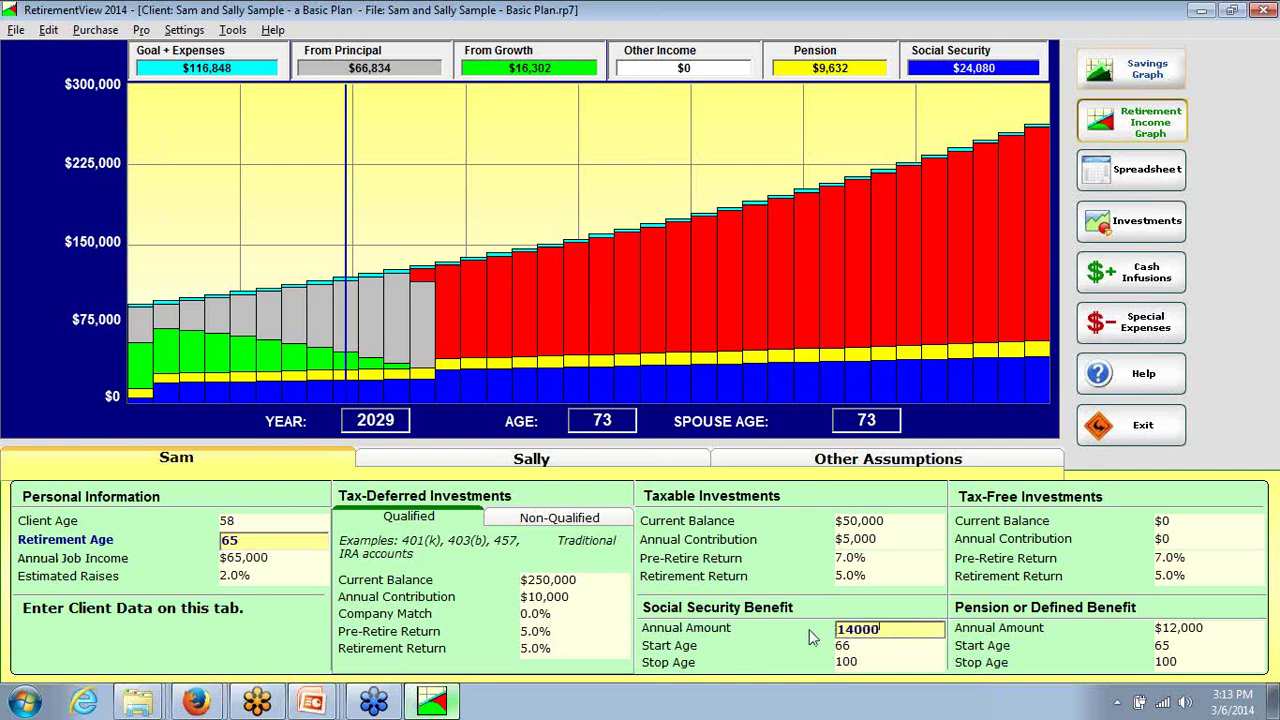
{"action": "key", "text": "Tab"}
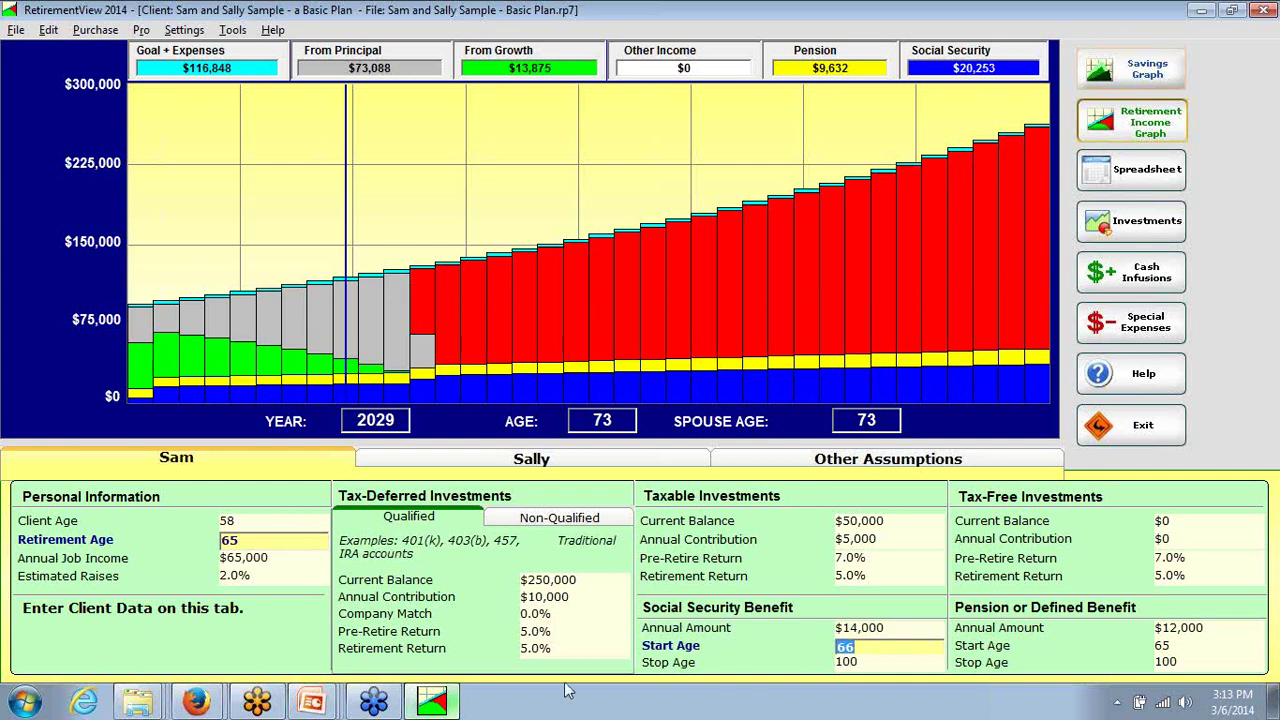
{"action": "key", "text": "alt+Tab"}
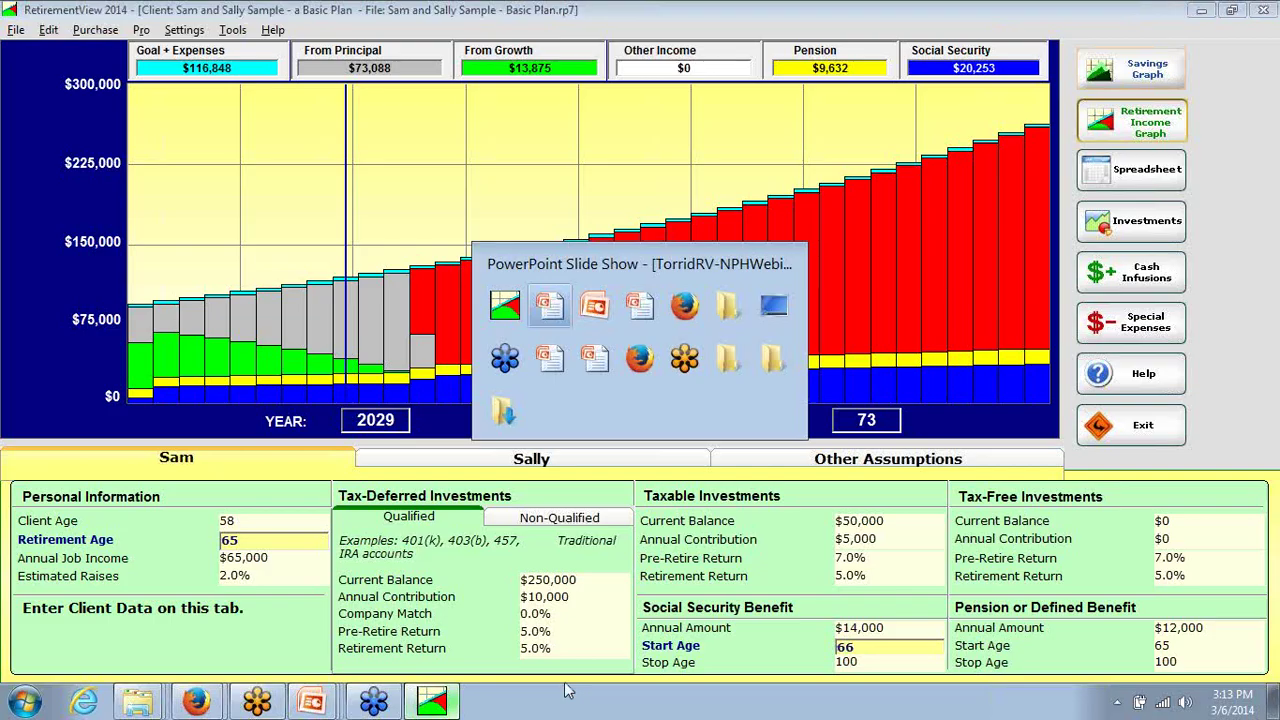
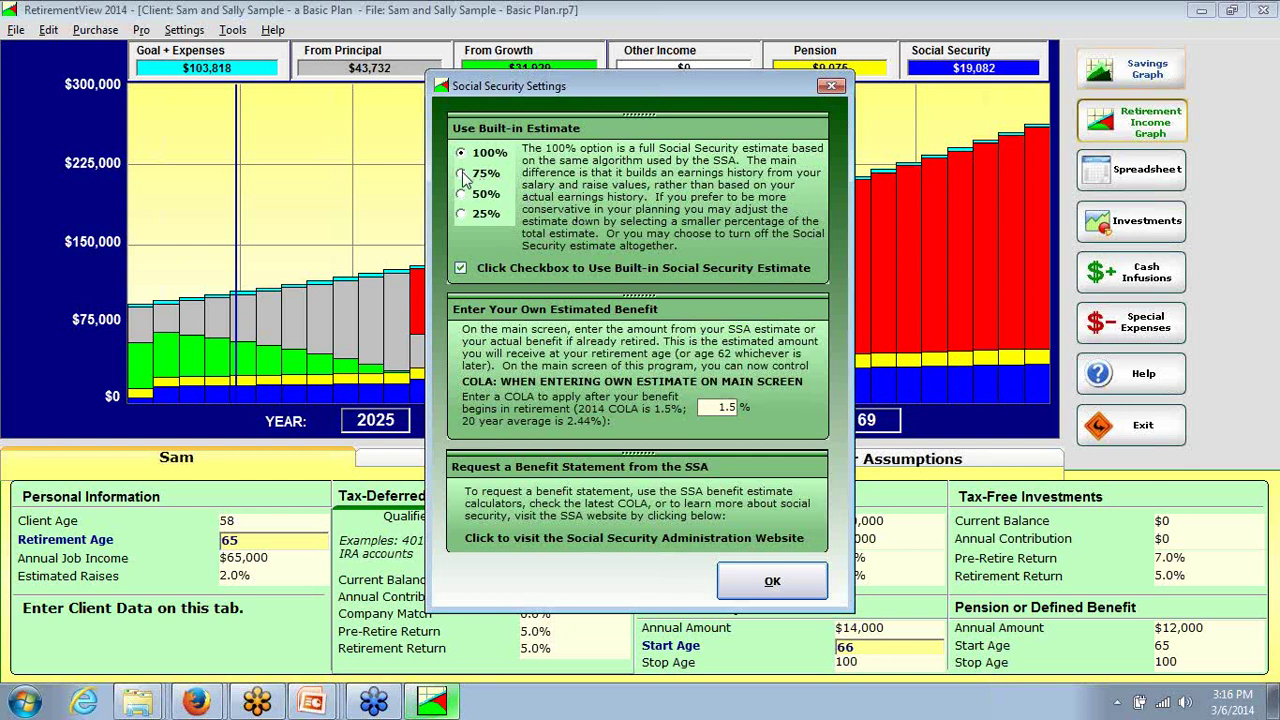
Step: Set the built-in Social Security estimate to the 50% option and apply the Social Security settings
{"action": "left_click", "coordinate": [462, 176]}
{"action": "left_click", "coordinate": [462, 195]}
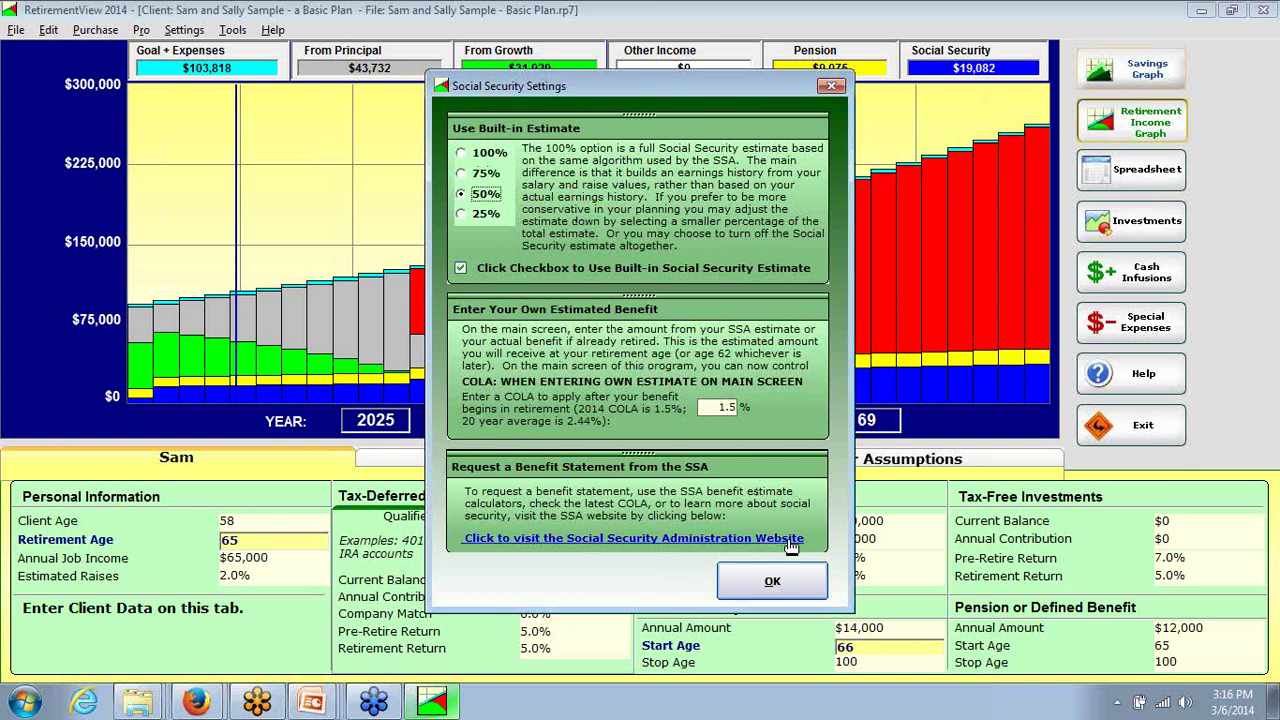
{"action": "left_click", "coordinate": [789, 586]}
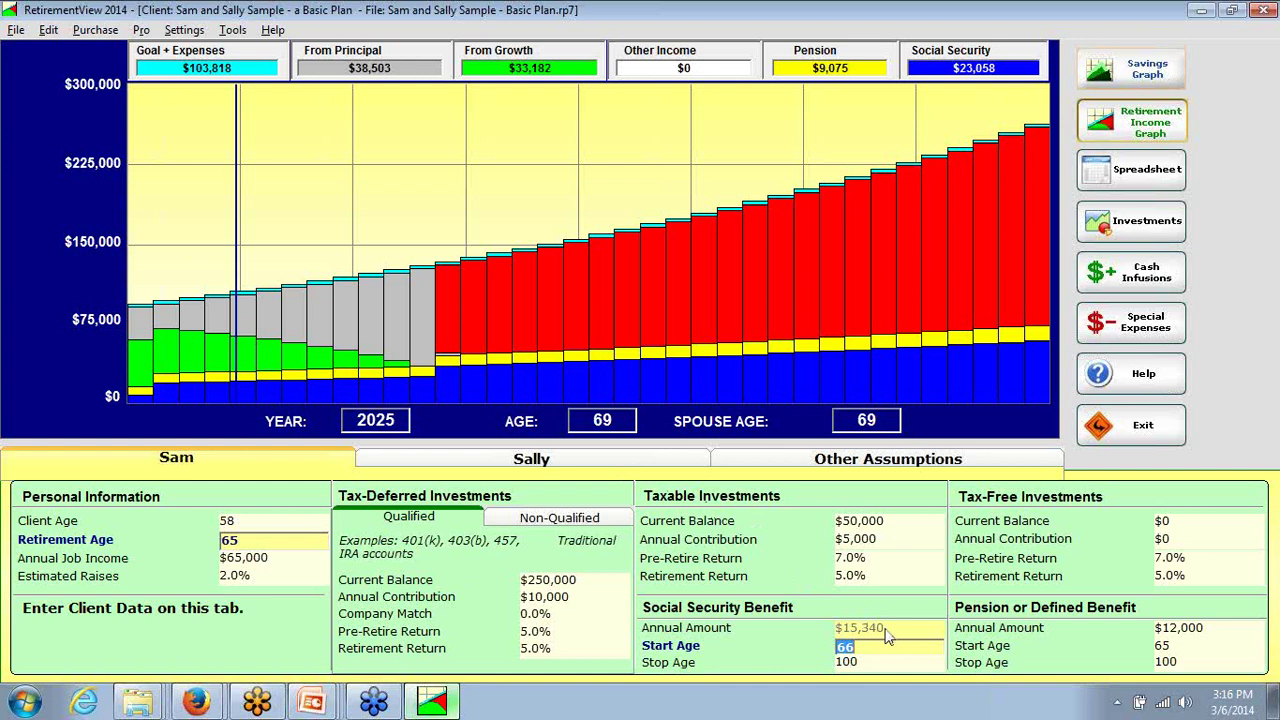
Step: Set the Social Security start age to 67 in the spouse's data
{"action": "left_click", "coordinate": [645, 460]}
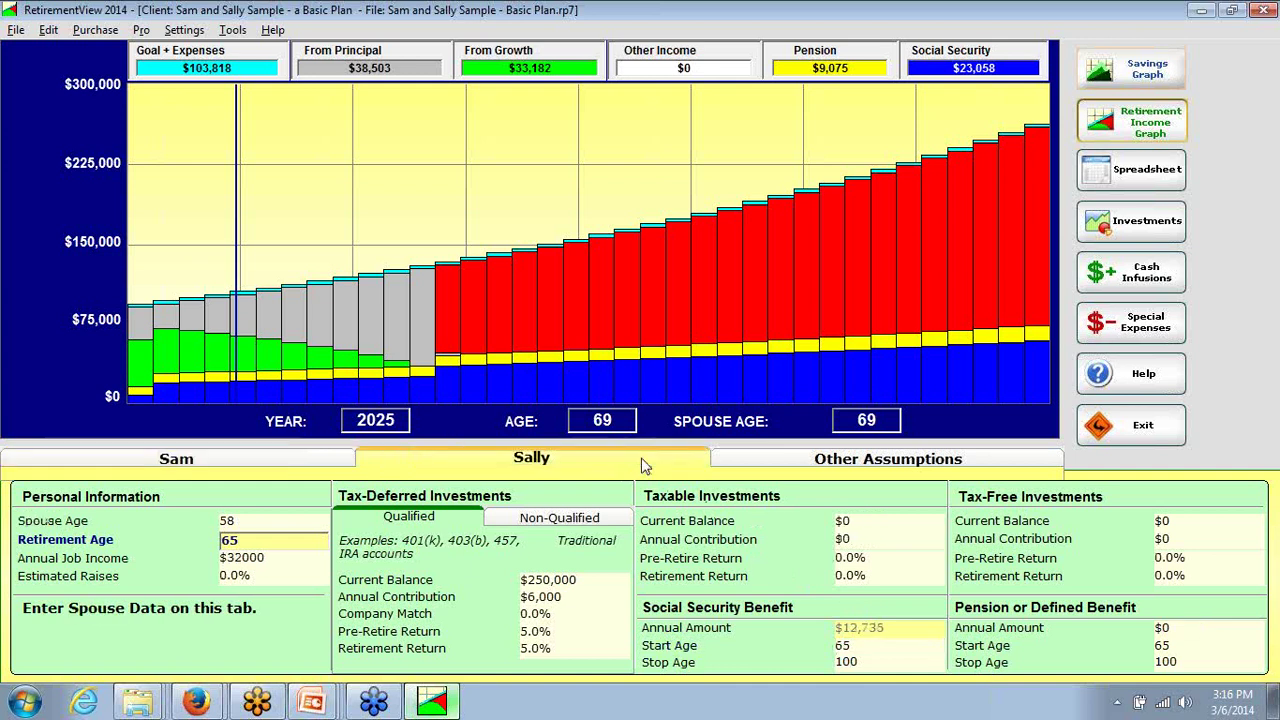
{"action": "left_click", "coordinate": [893, 652]}
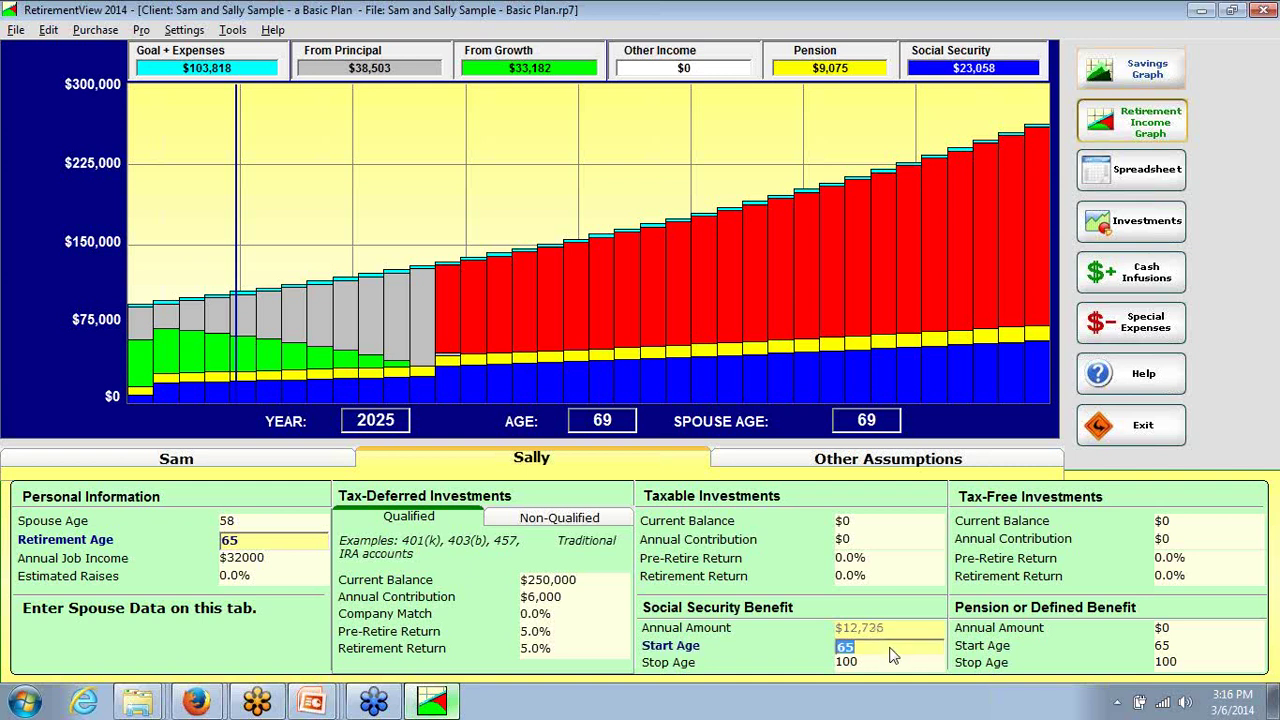
{"action": "type", "text": "67"}
{"action": "key", "text": "Tab"}
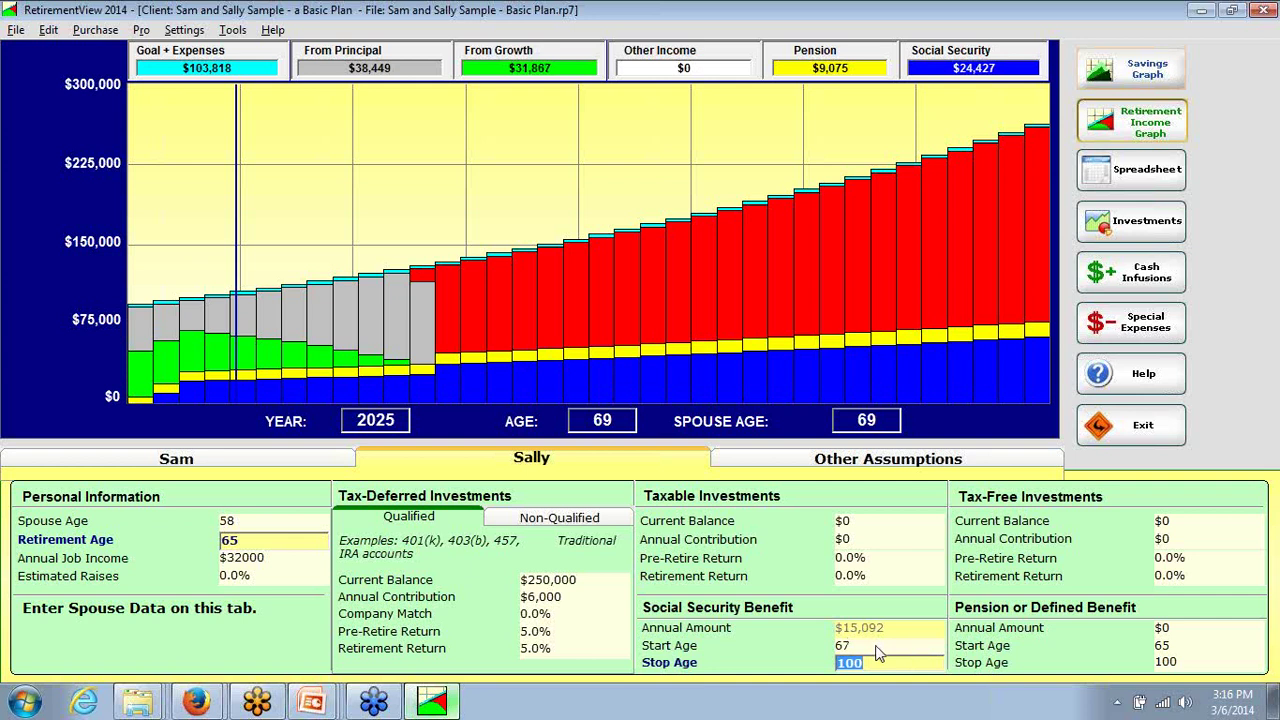
Step: Change the spouse's Social Security start age to 70
{"action": "left_click", "coordinate": [878, 652]}
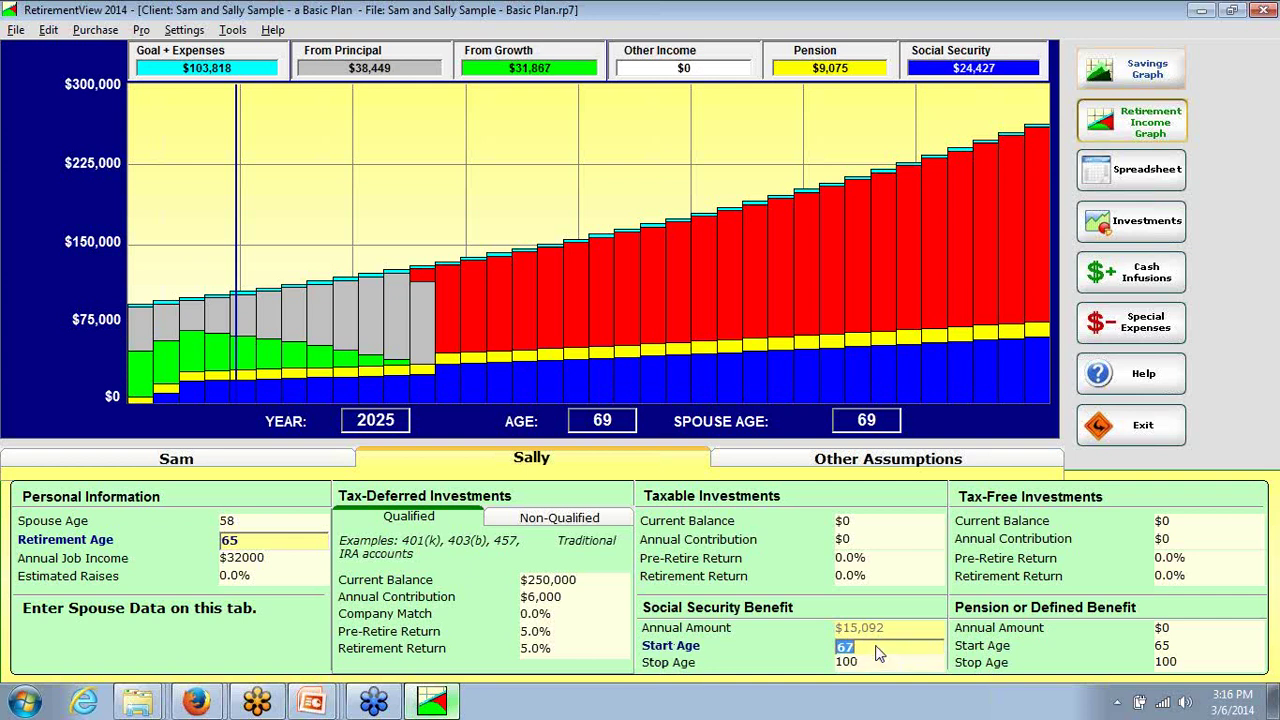
{"action": "type", "text": "70"}
{"action": "key", "text": "BackSpace"}
{"action": "type", "text": "0"}
{"action": "key", "text": "Return"}
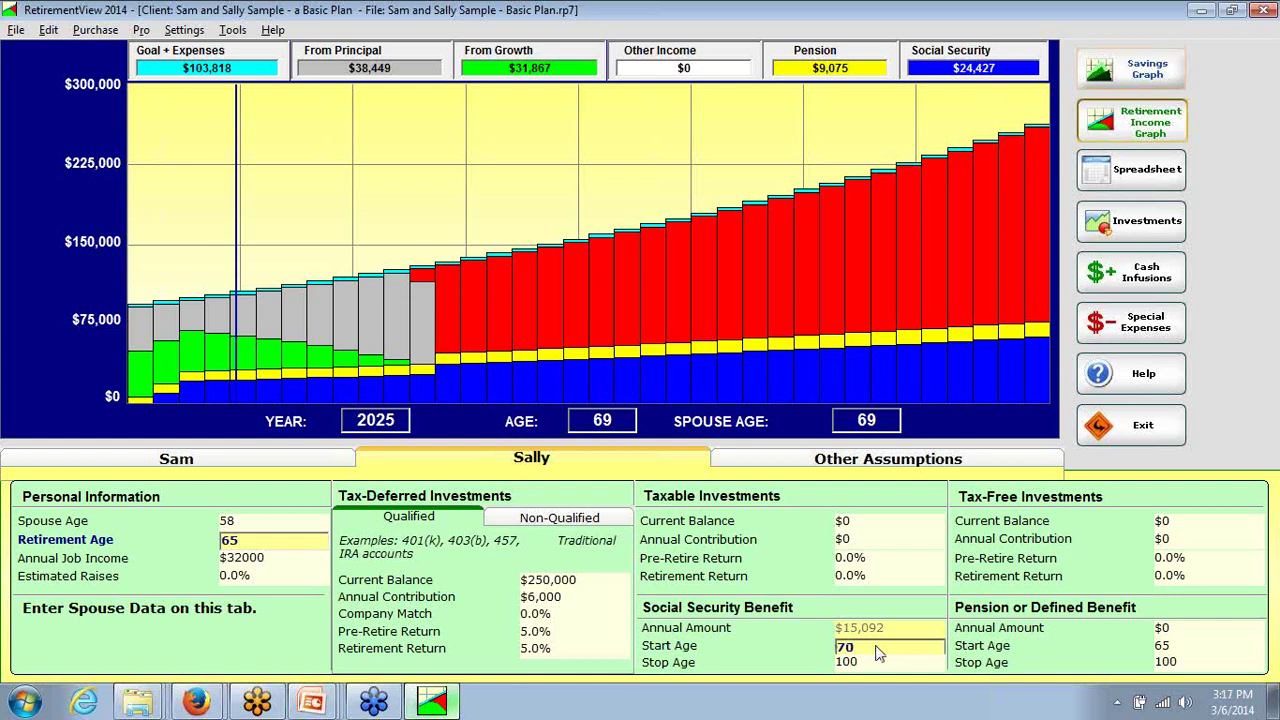
{"action": "key", "text": "Tab"}
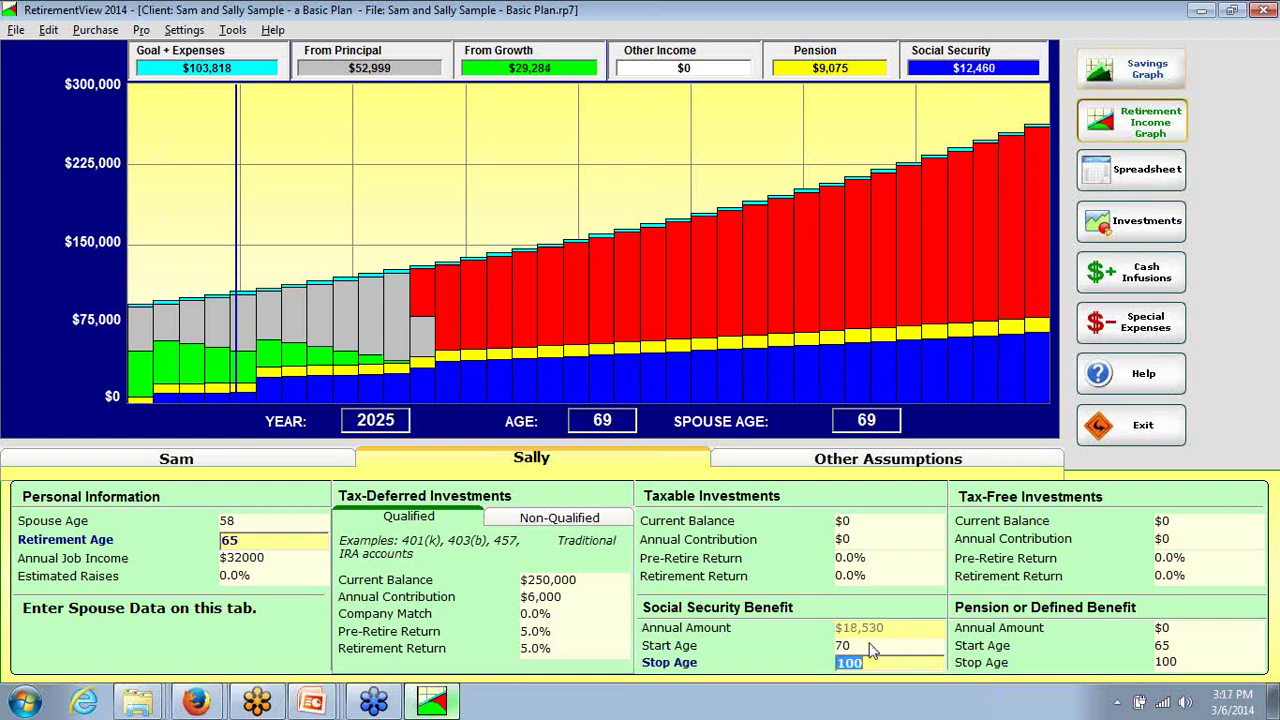
Step: Return to the primary client's data, switch to the PowerPoint slide show and advance it to the Social Security Advanced slide
{"action": "left_click", "coordinate": [322, 463]}
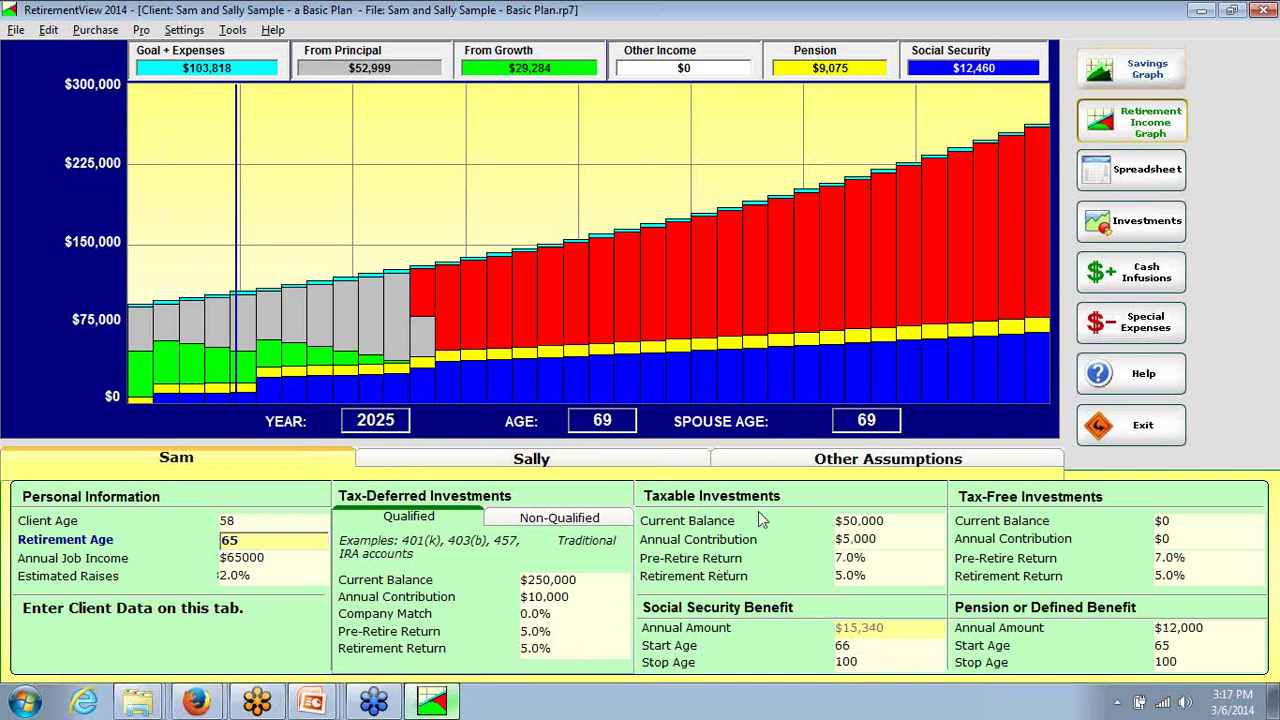
{"action": "key", "text": "alt+Tab"}
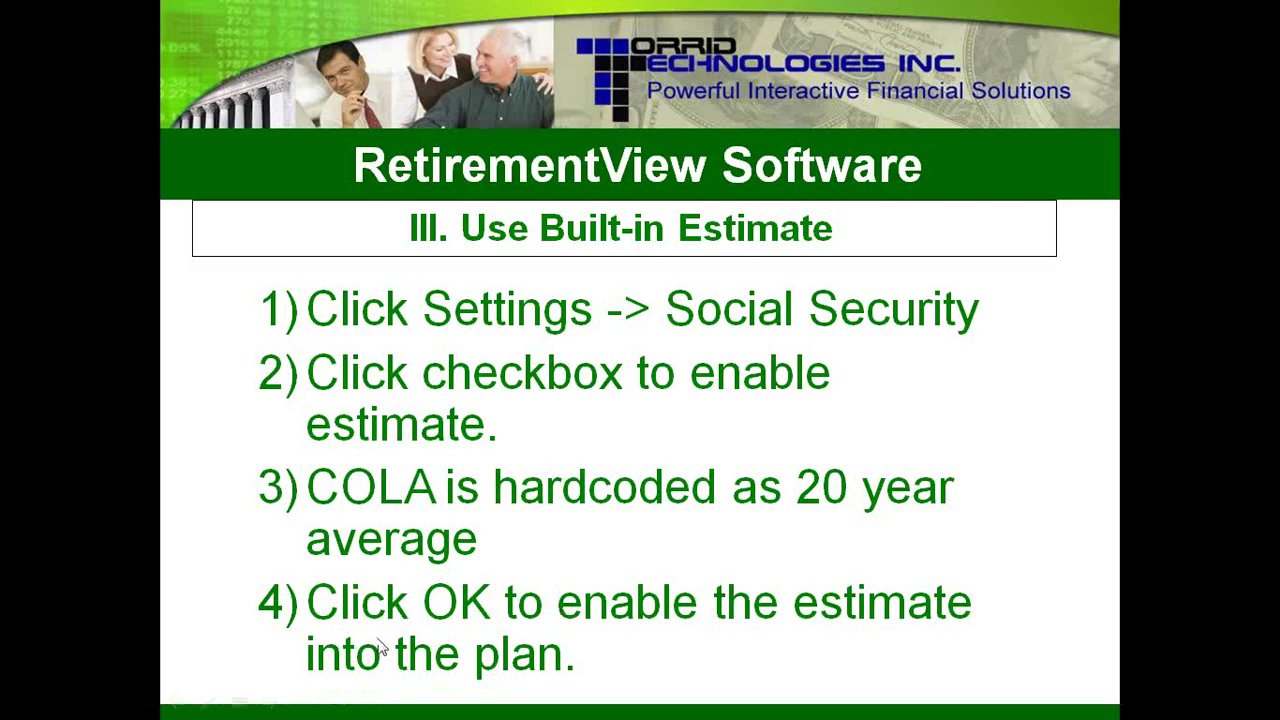
{"action": "left_click", "coordinate": [380, 648]}
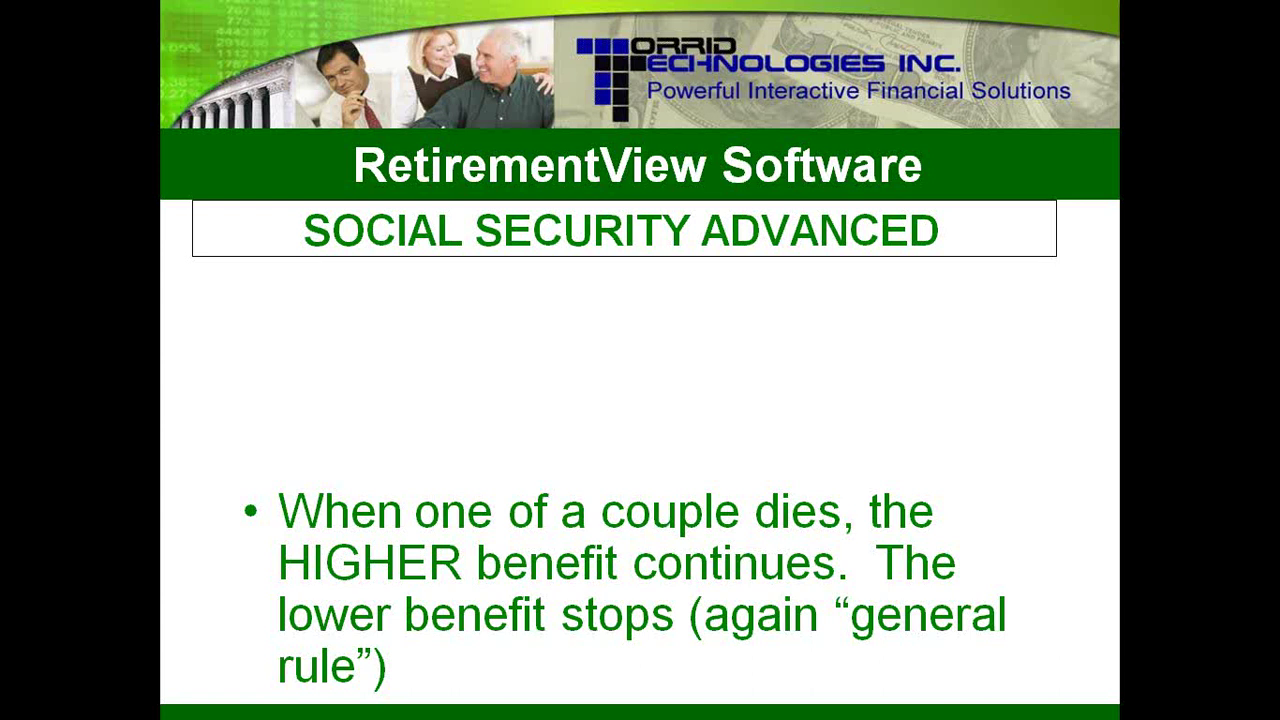
Step: Switch to RetirementView and compare the Social Security benefit amounts of the primary client and the spouse
{"action": "key", "text": "alt+Tab"}
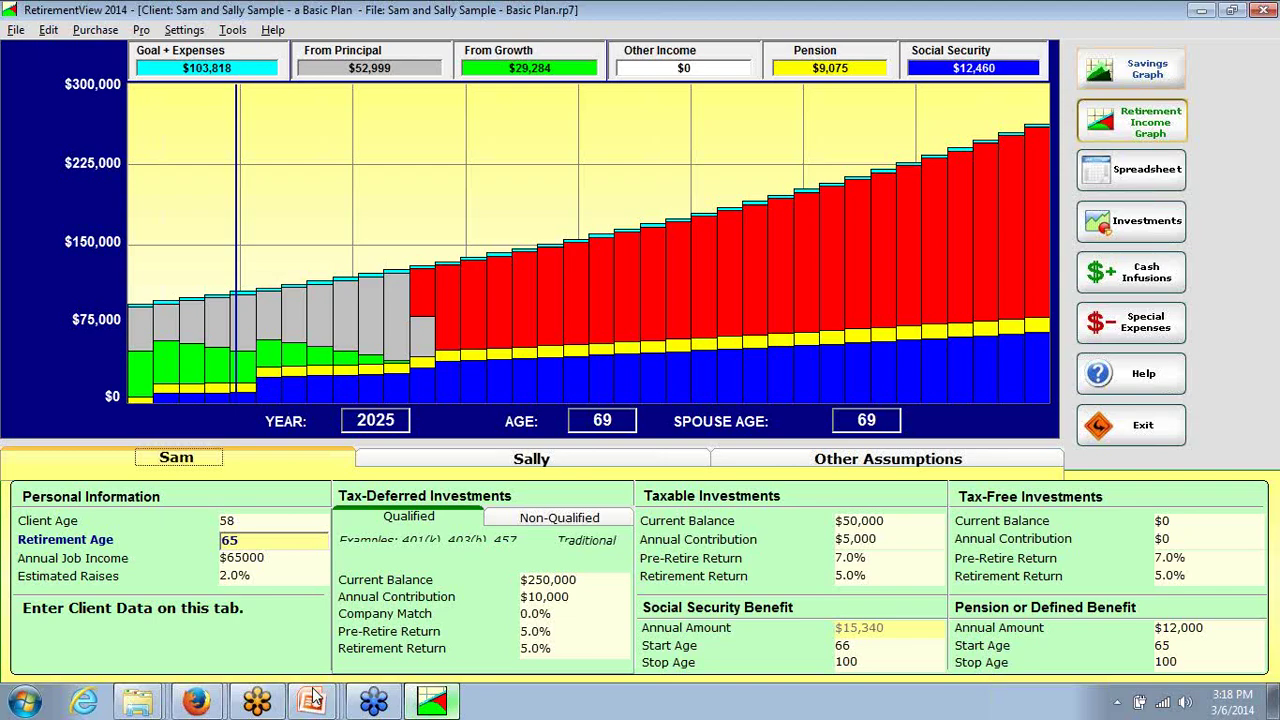
{"action": "mouse_move", "coordinate": [312, 700]}
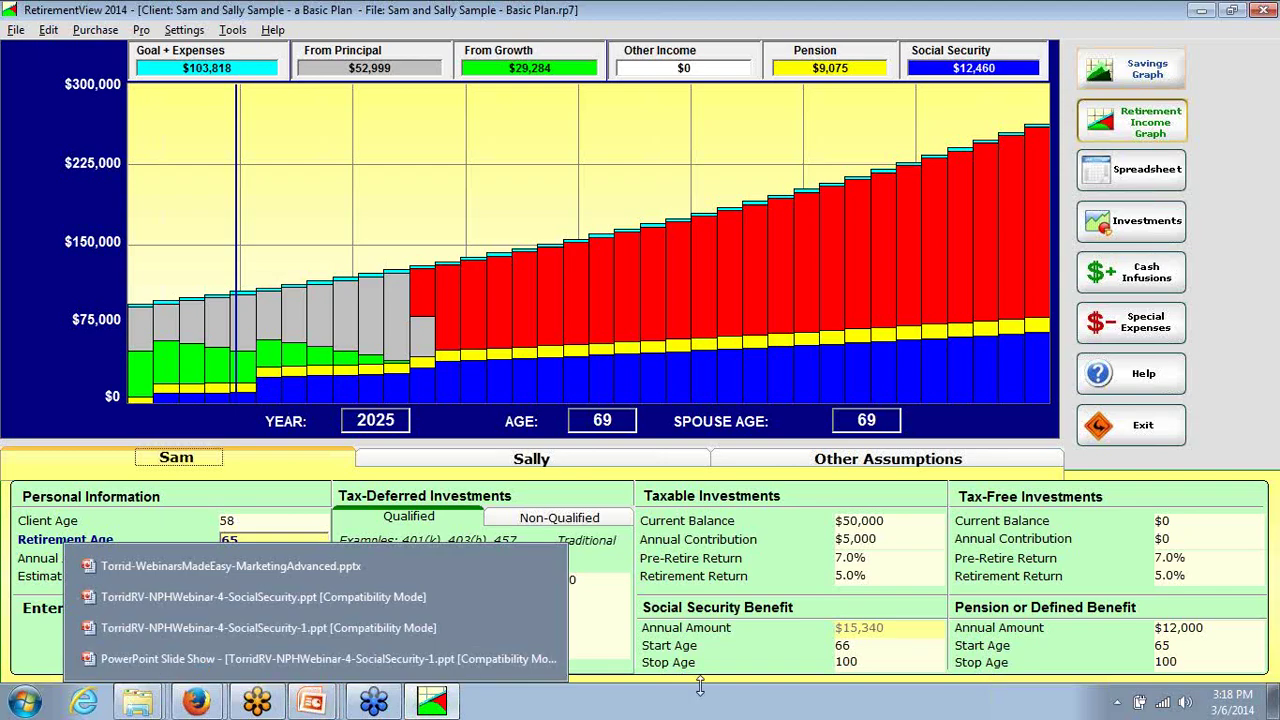
{"action": "left_click", "coordinate": [873, 664]}
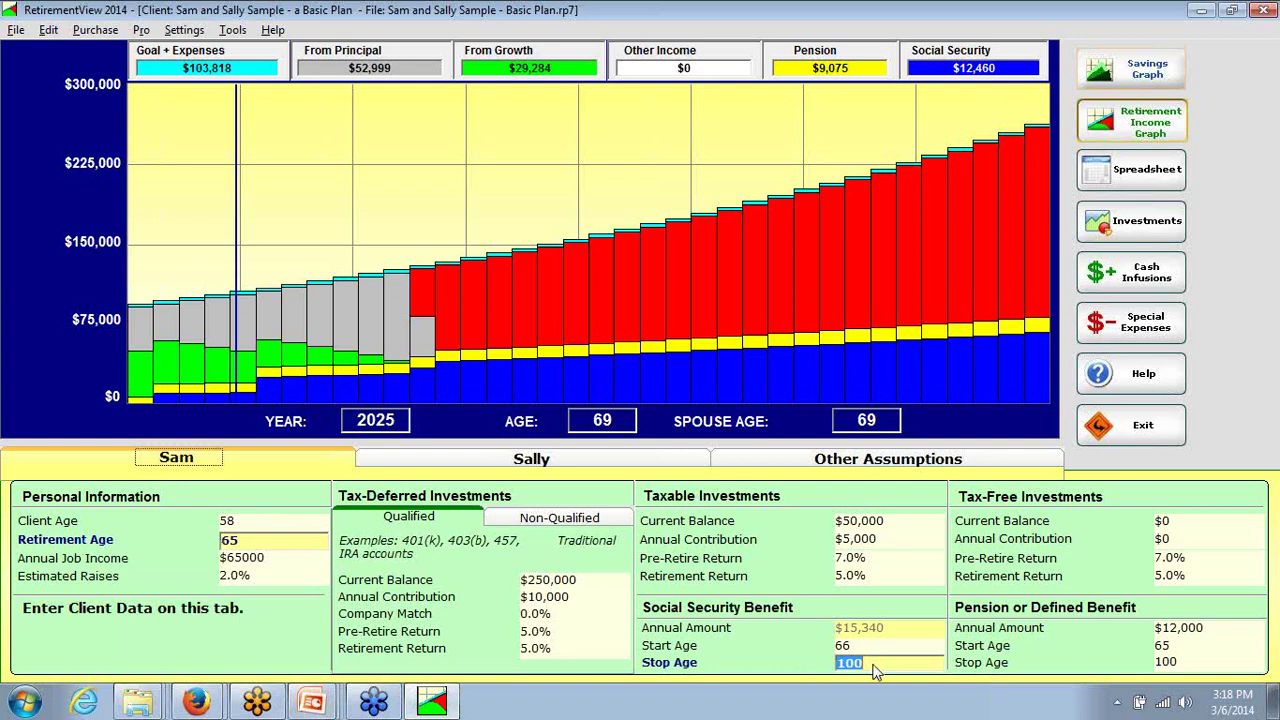
{"action": "left_click", "coordinate": [590, 462]}
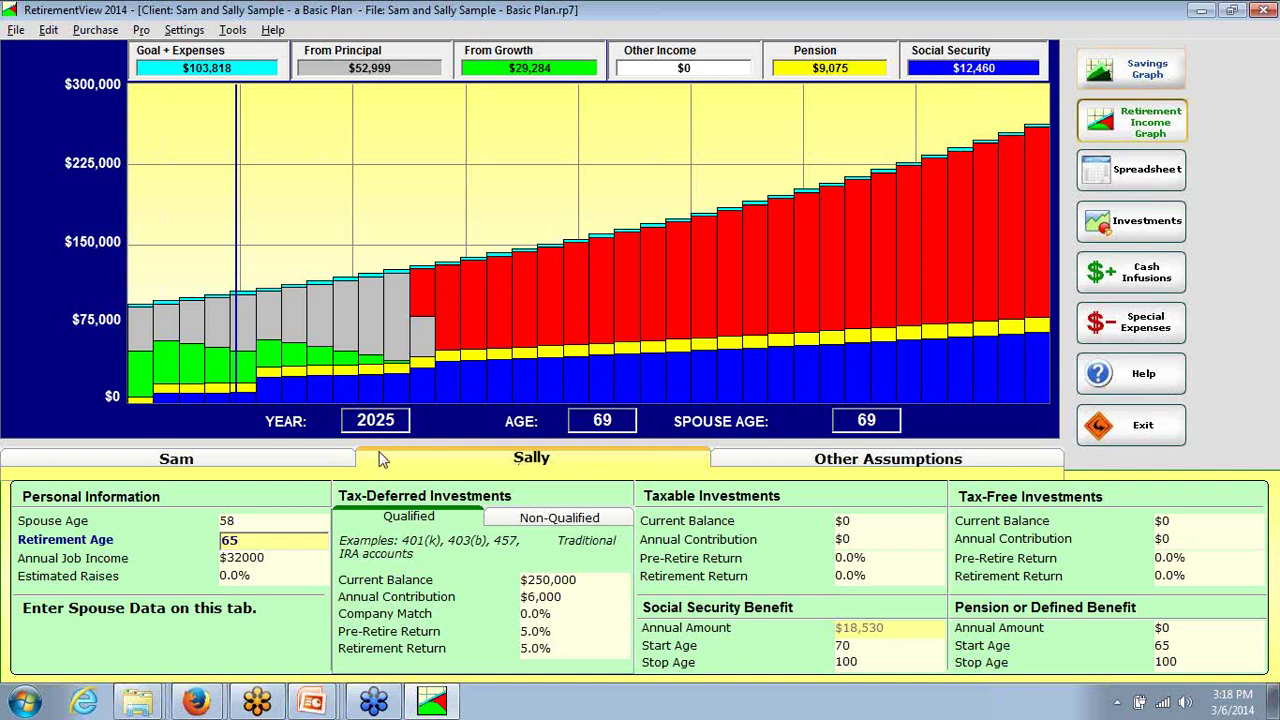
{"action": "left_click", "coordinate": [333, 464]}
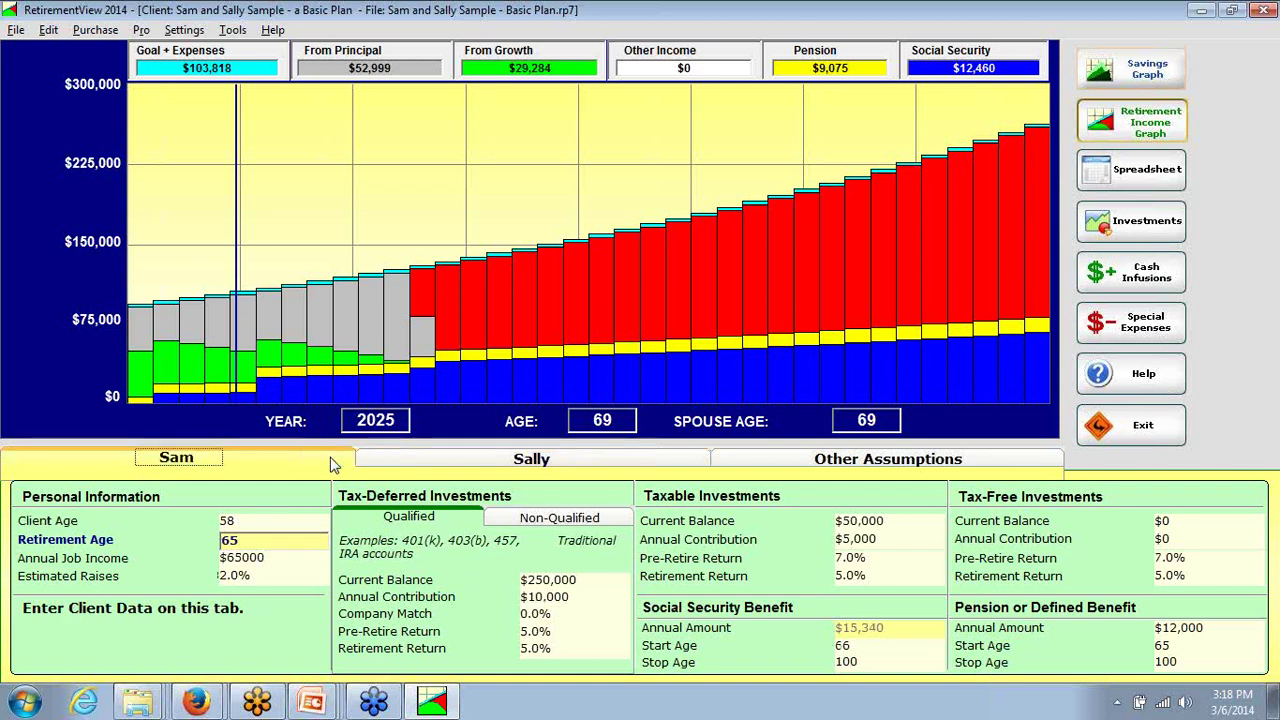
{"action": "left_click", "coordinate": [460, 466]}
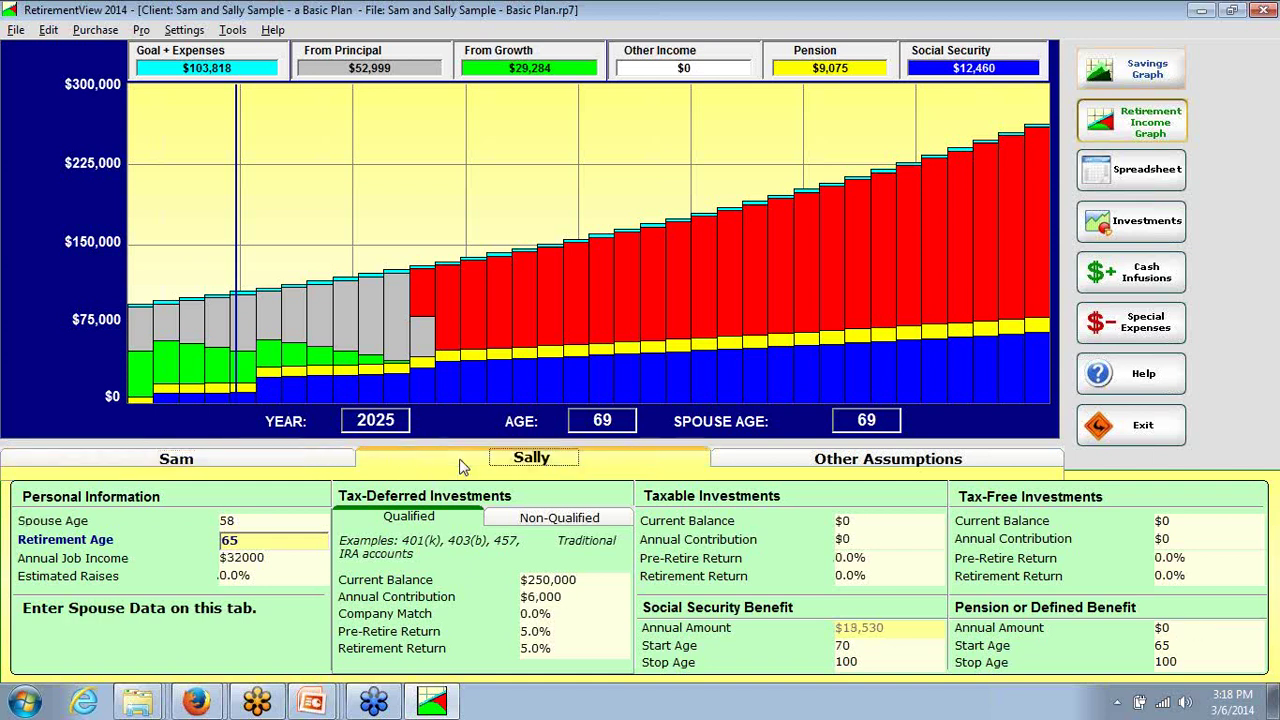
{"action": "left_click", "coordinate": [330, 468]}
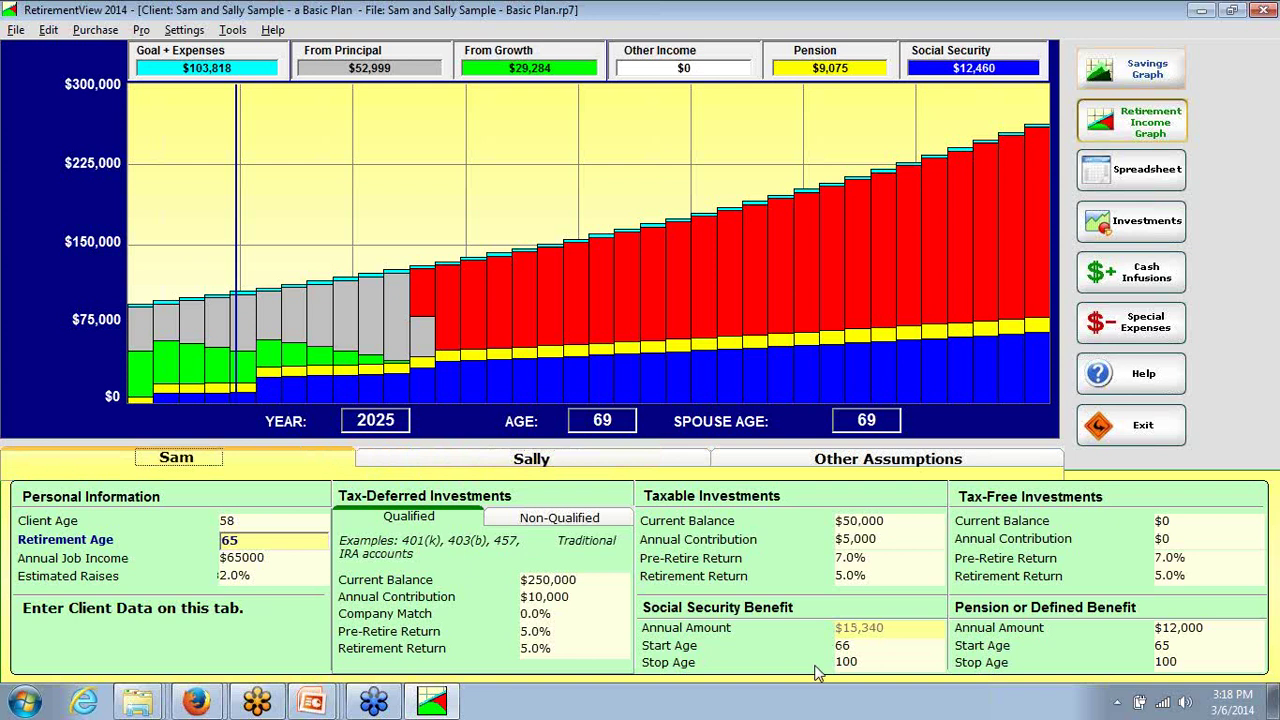
Step: Set the primary client's Social Security stop age to 80 and return to the Social Security Advanced slide
{"action": "left_click", "coordinate": [866, 666]}
{"action": "type", "text": "80"}
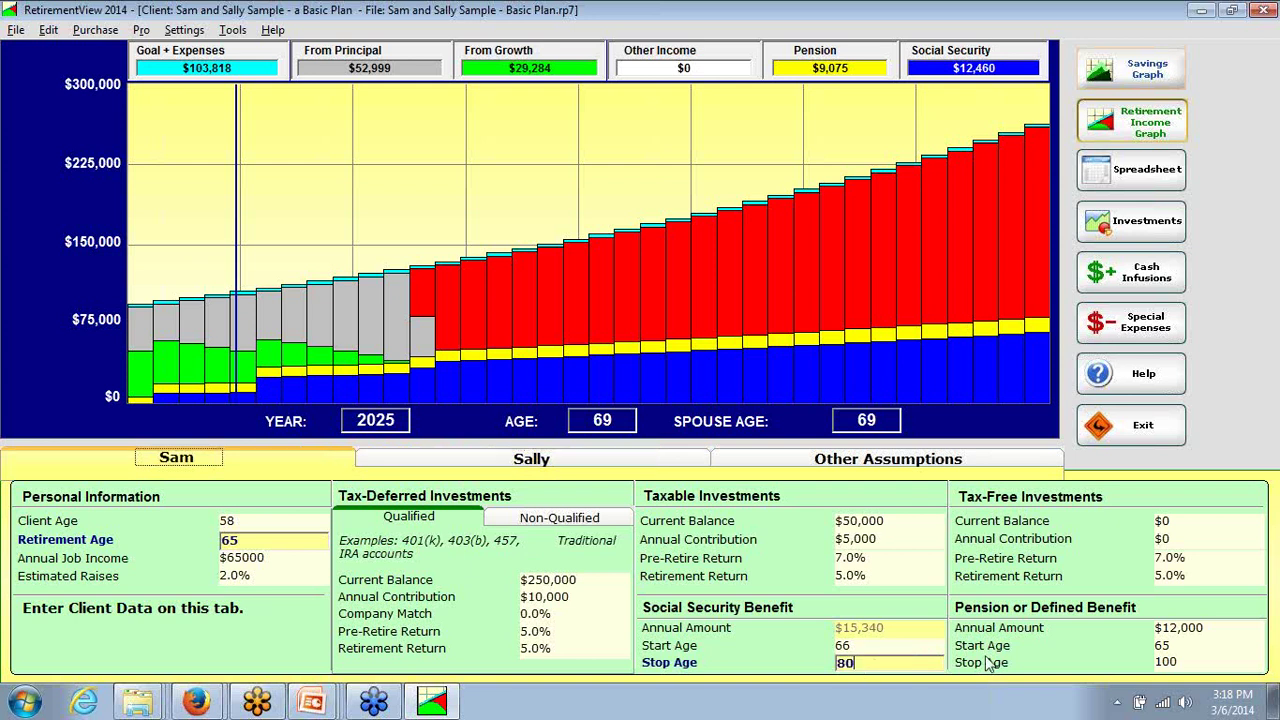
{"action": "left_click", "coordinate": [1193, 648]}
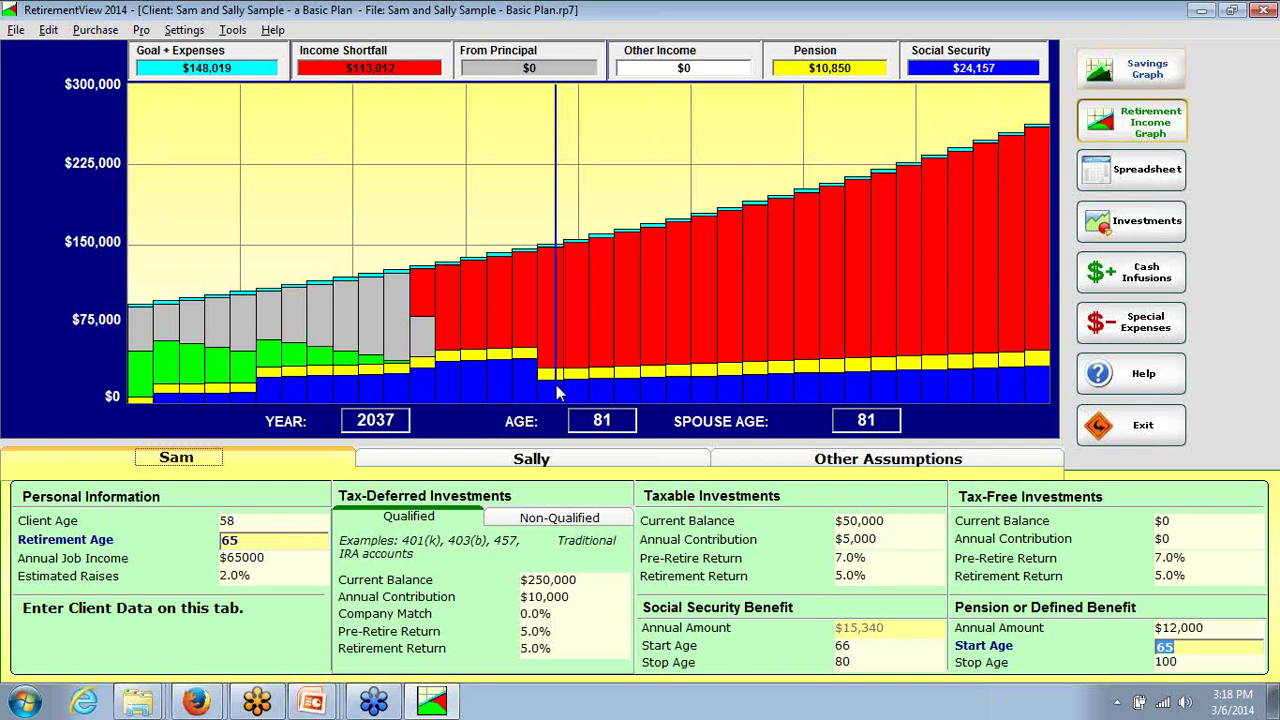
{"action": "key", "text": "alt+Tab"}
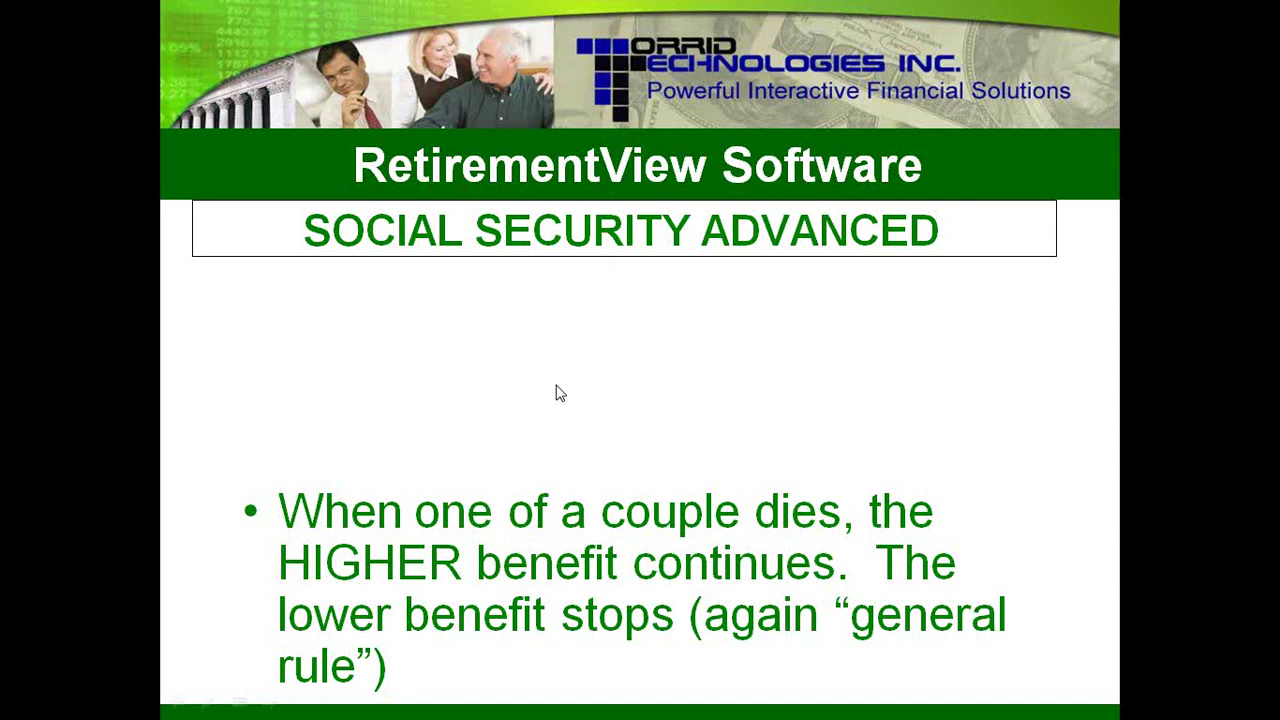
{"action": "left_click", "coordinate": [557, 386]}
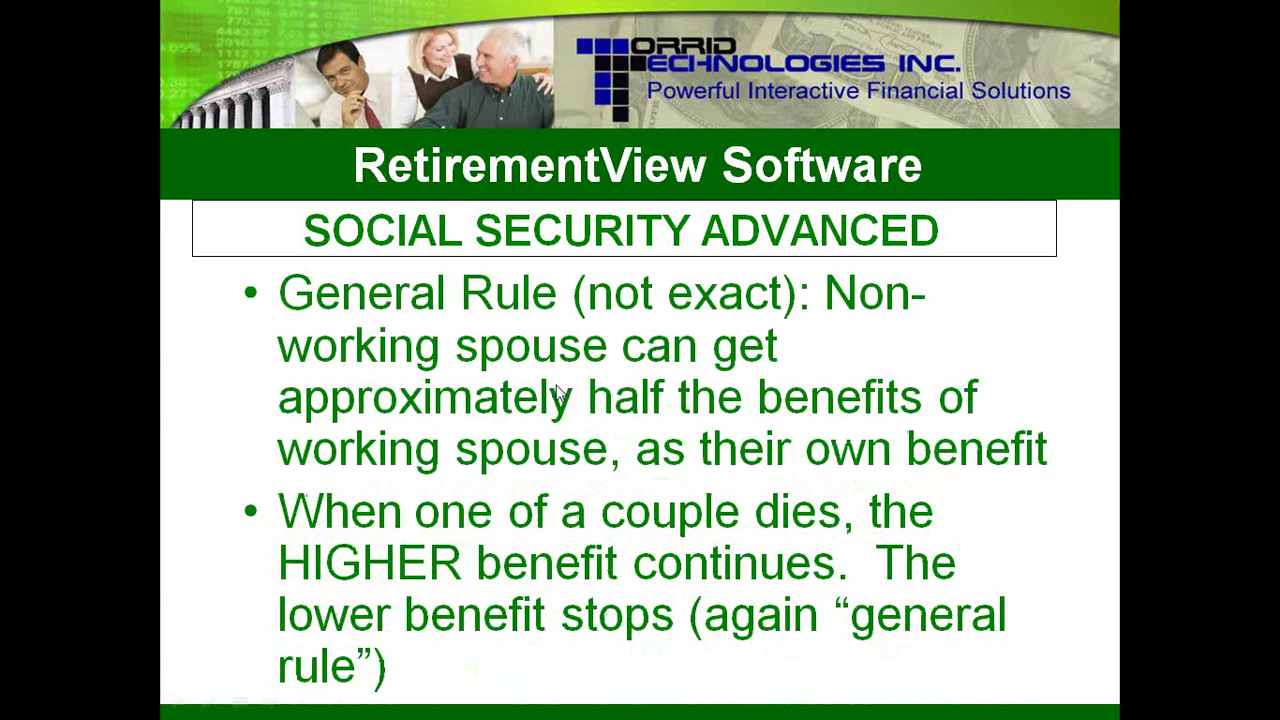
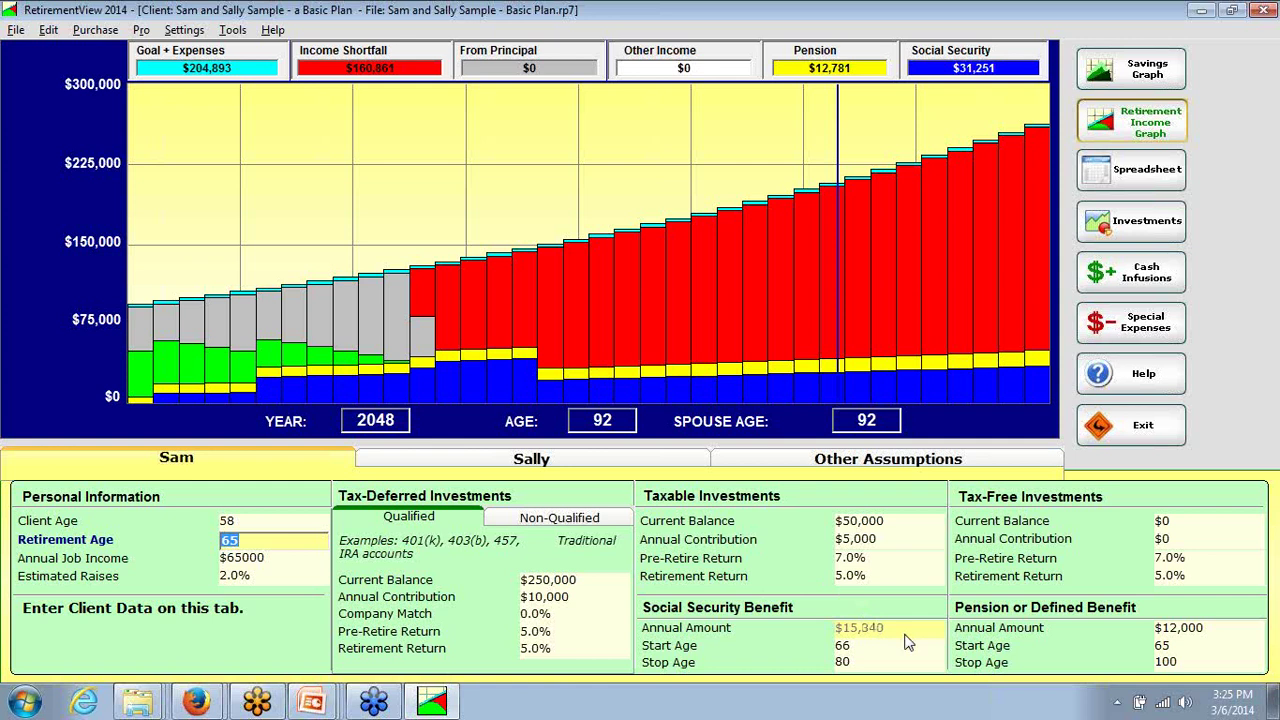
Step: Turn off the built-in Social Security estimate and apply the Social Security settings
{"action": "left_click", "coordinate": [989, 277]}
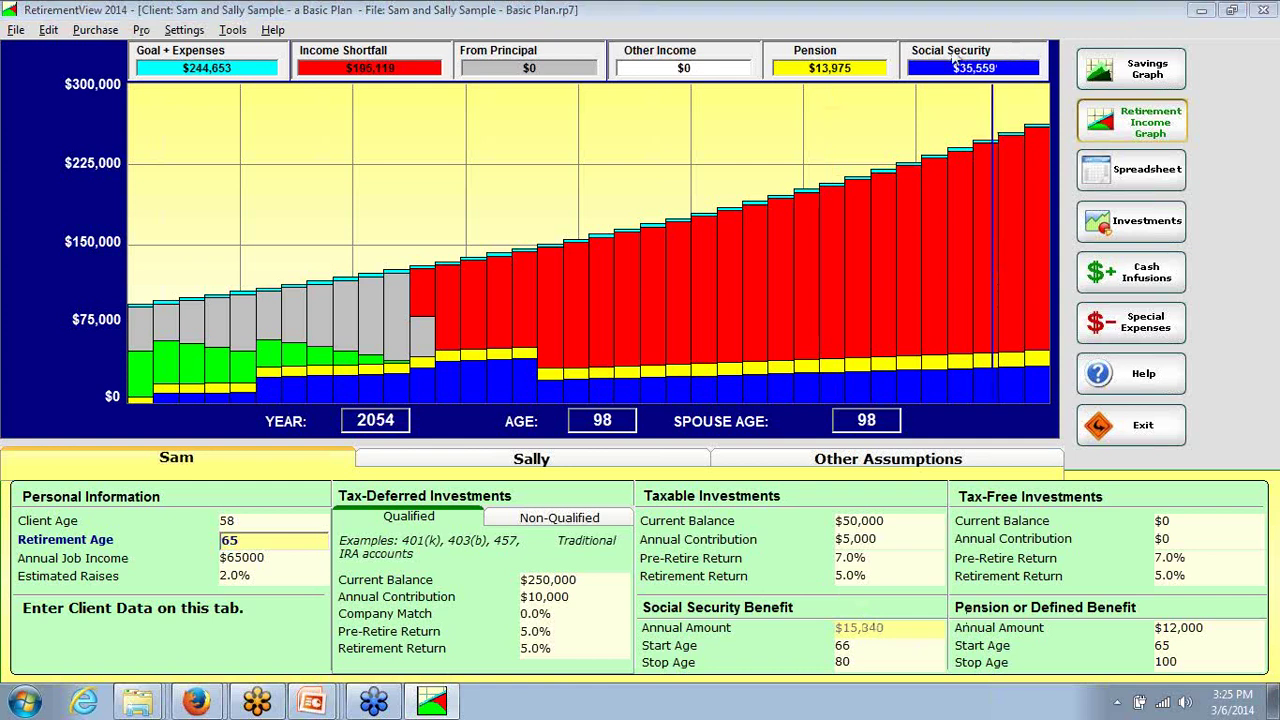
{"action": "left_click", "coordinate": [188, 32]}
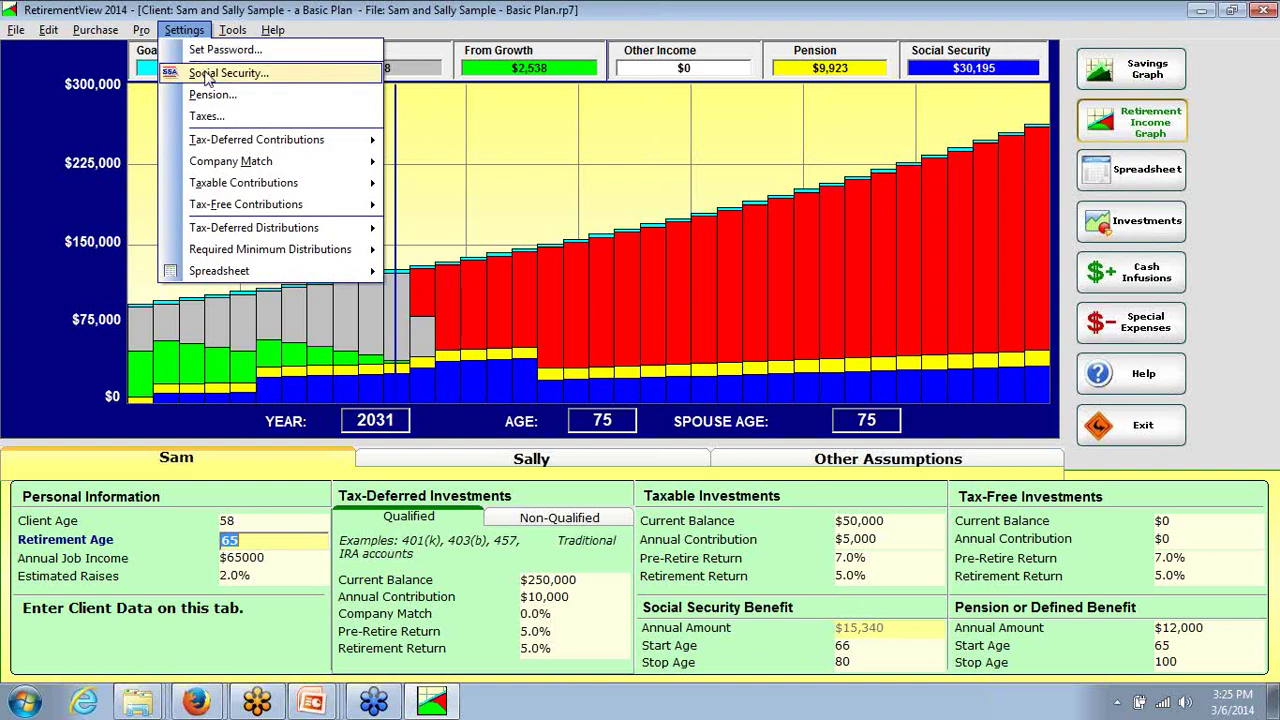
{"action": "left_click", "coordinate": [207, 76]}
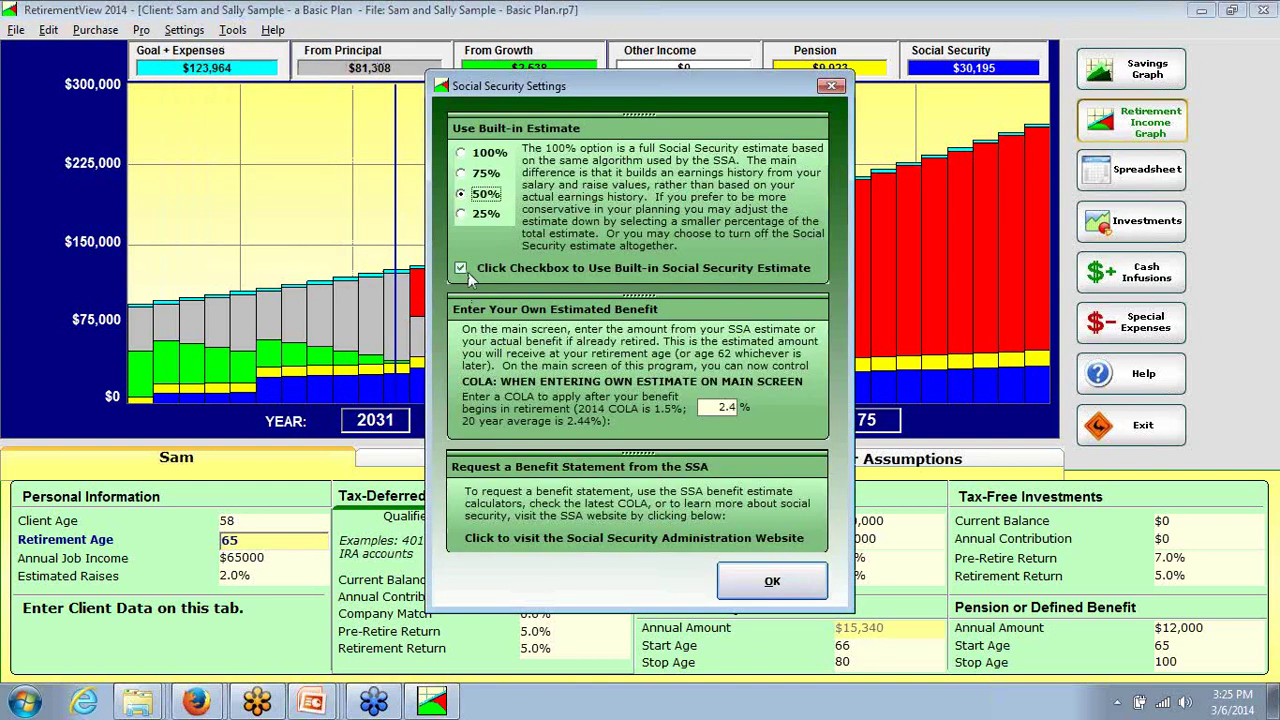
{"action": "left_click", "coordinate": [461, 268]}
{"action": "left_click", "coordinate": [798, 592]}
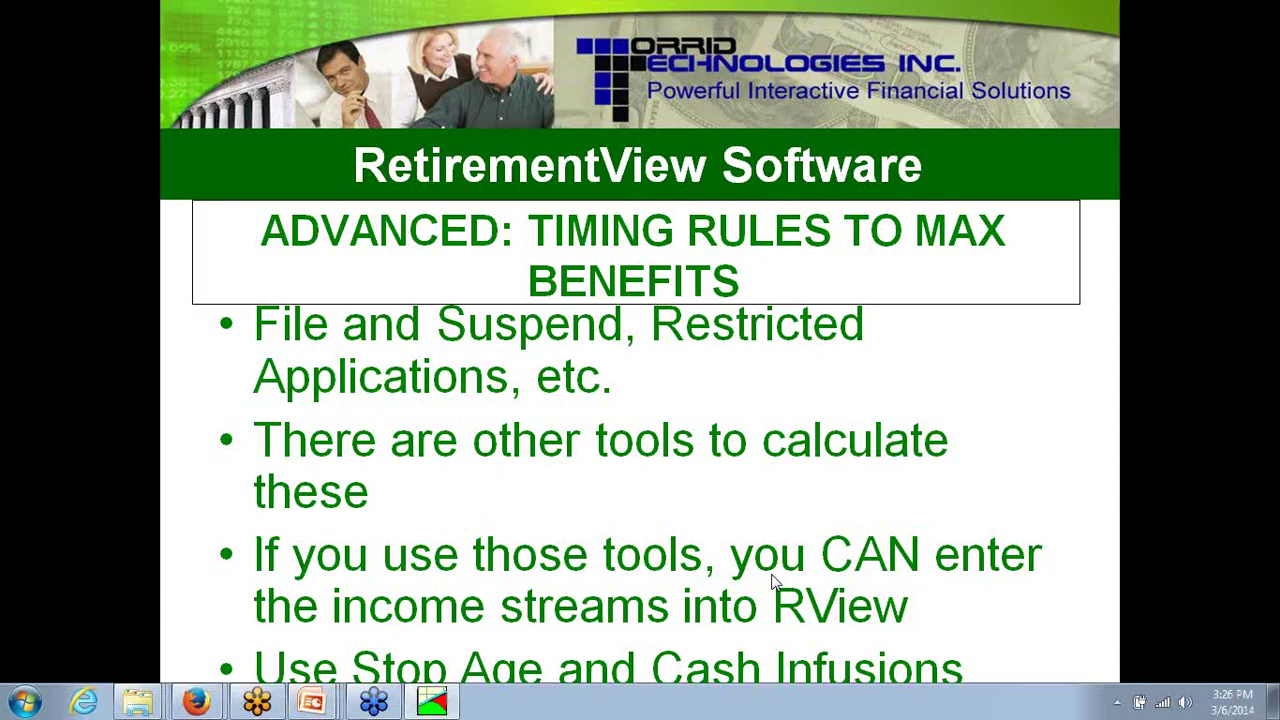
Step: Switch back to RetirementView and set the primary client's Social Security annual amount to $15,000
{"action": "mouse_move", "coordinate": [436, 703]}
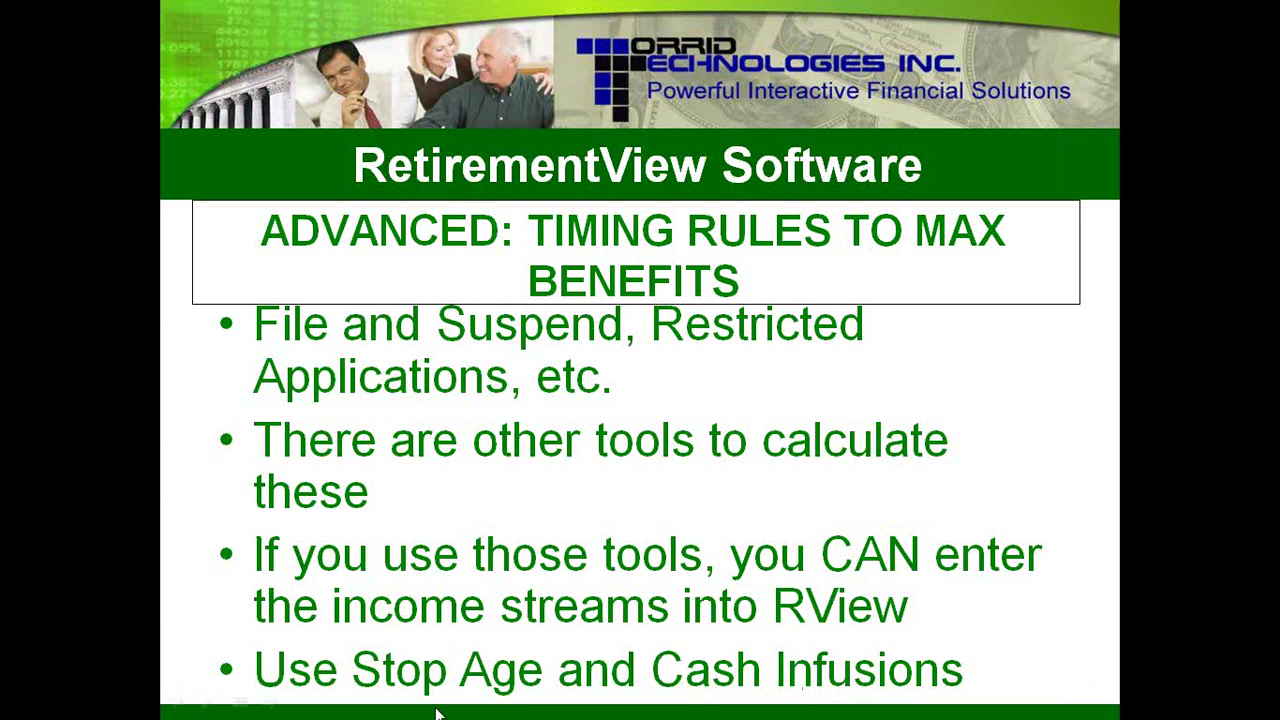
{"action": "key", "text": "alt+Tab"}
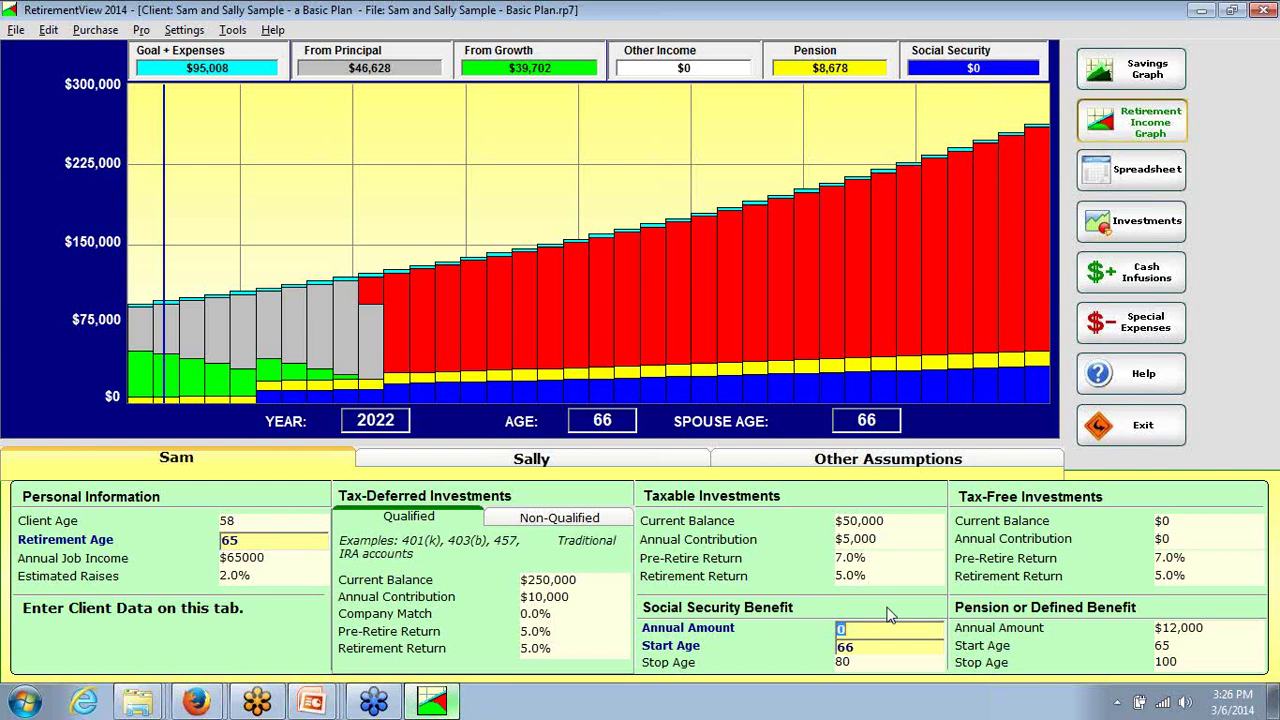
{"action": "type", "text": "1500"}
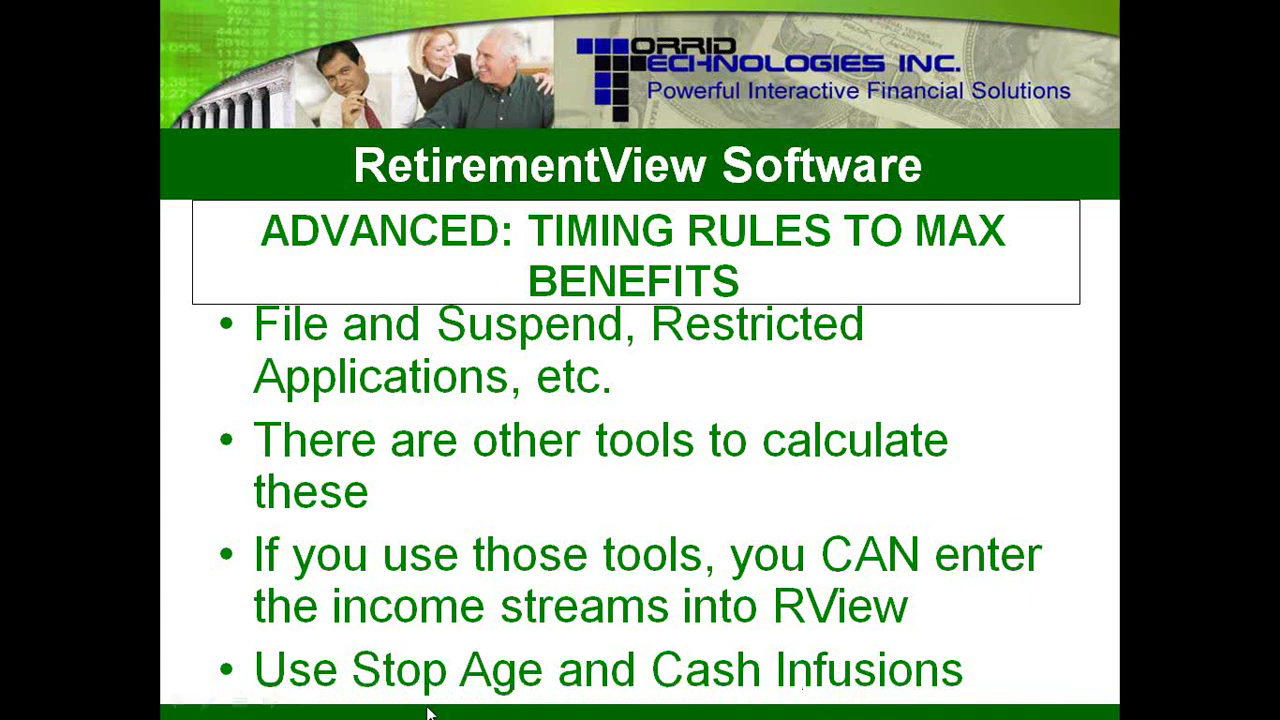
{"action": "key", "text": "alt+Tab"}
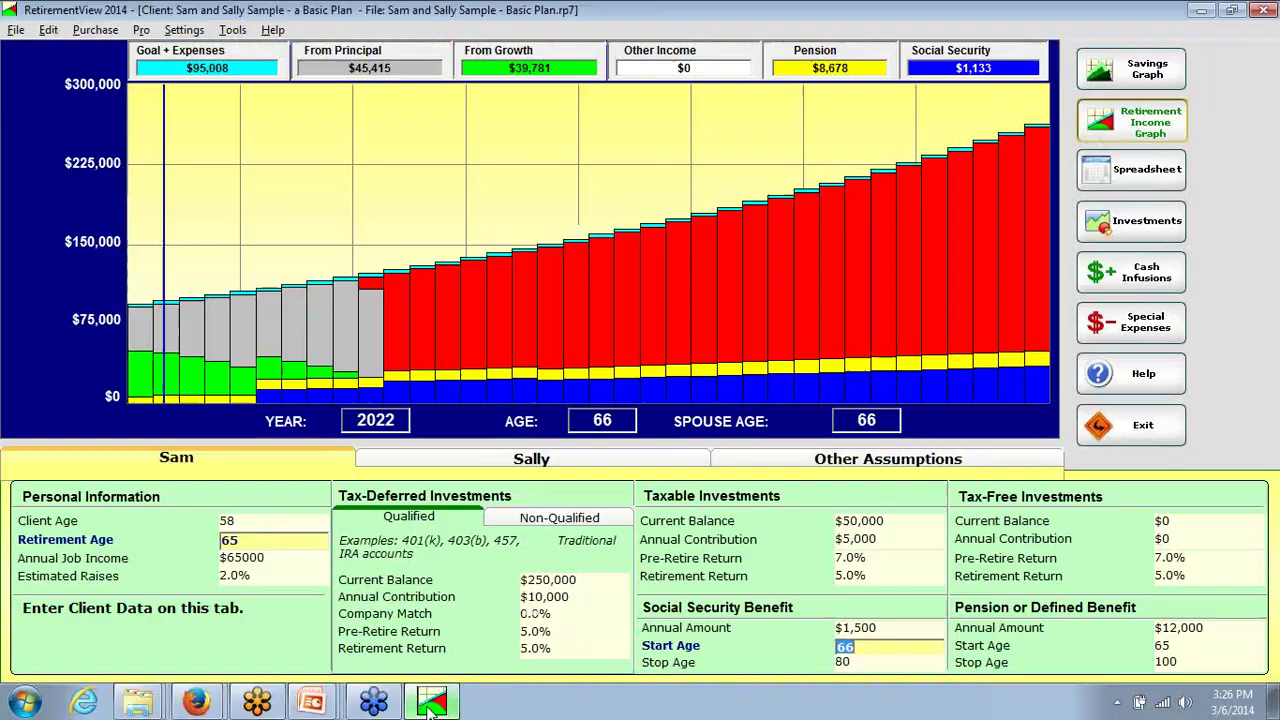
{"action": "left_click", "coordinate": [912, 632]}
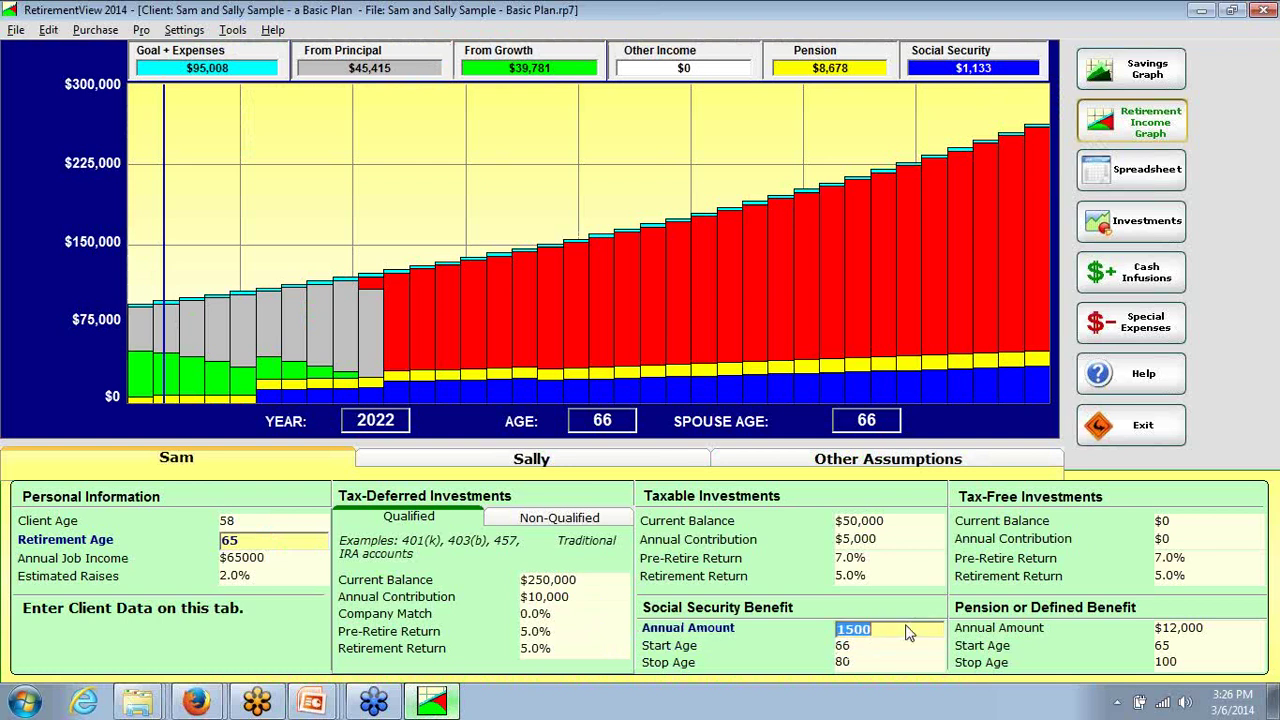
{"action": "type", "text": "150000"}
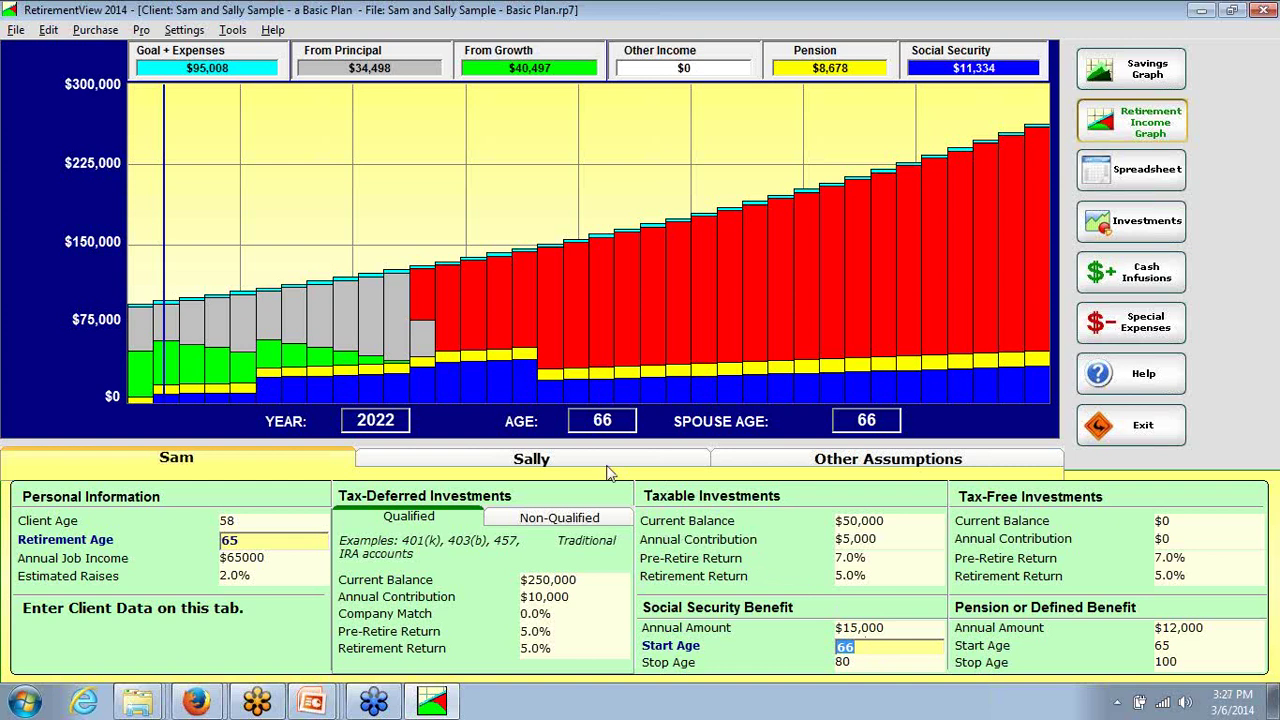
Step: Set the Social Security annual amount to $0 for both the primary client and the spouse
{"action": "left_click", "coordinate": [895, 628]}
{"action": "type", "text": "0"}
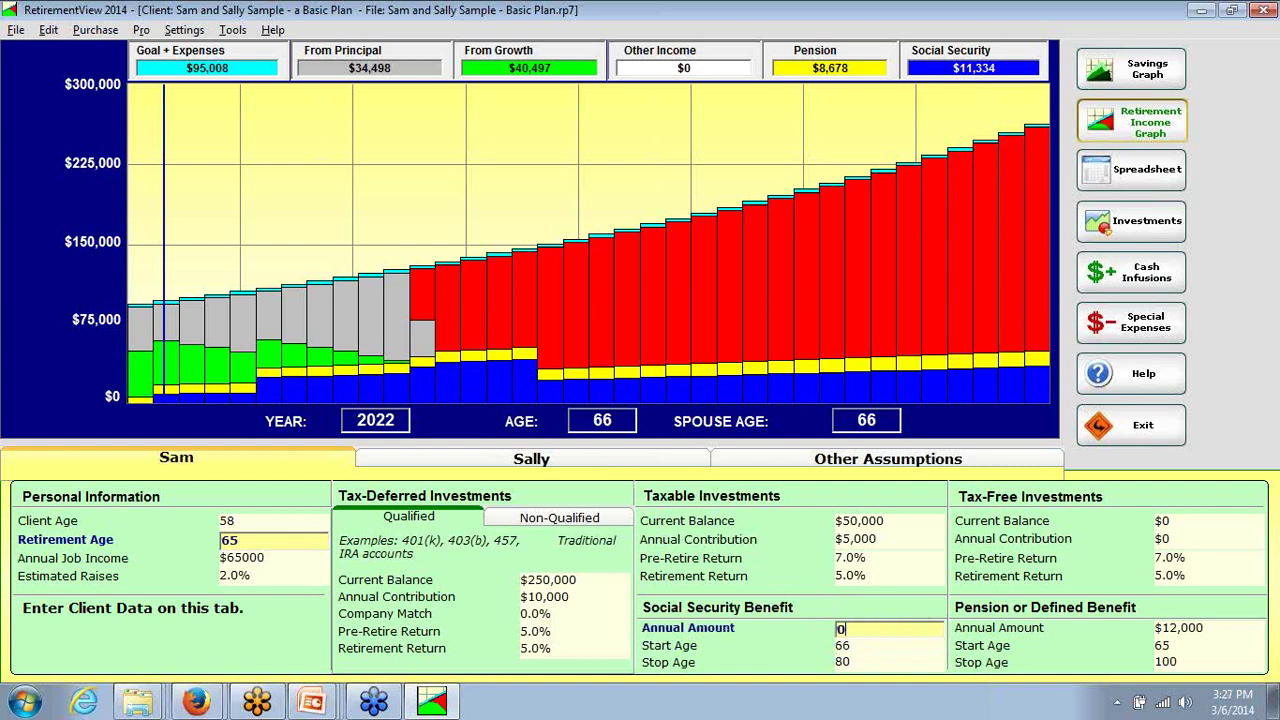
{"action": "left_click", "coordinate": [574, 460]}
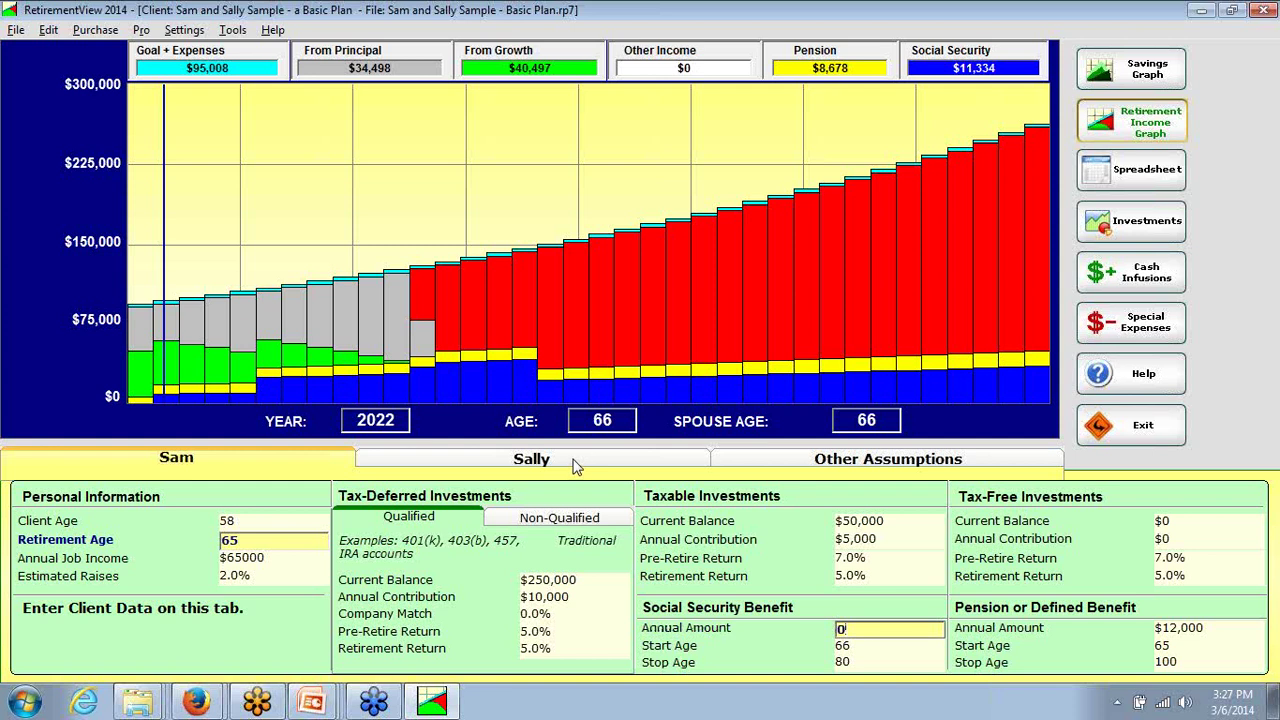
{"action": "left_click", "coordinate": [575, 465]}
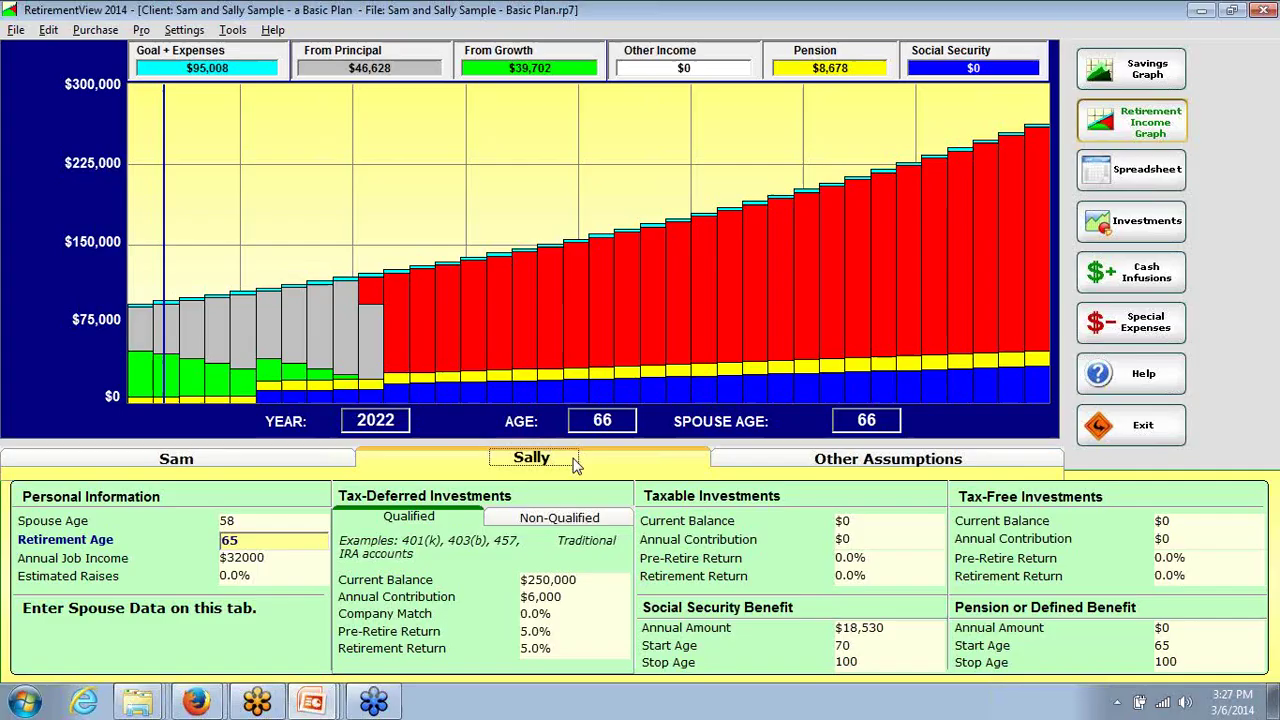
{"action": "left_click", "coordinate": [914, 634]}
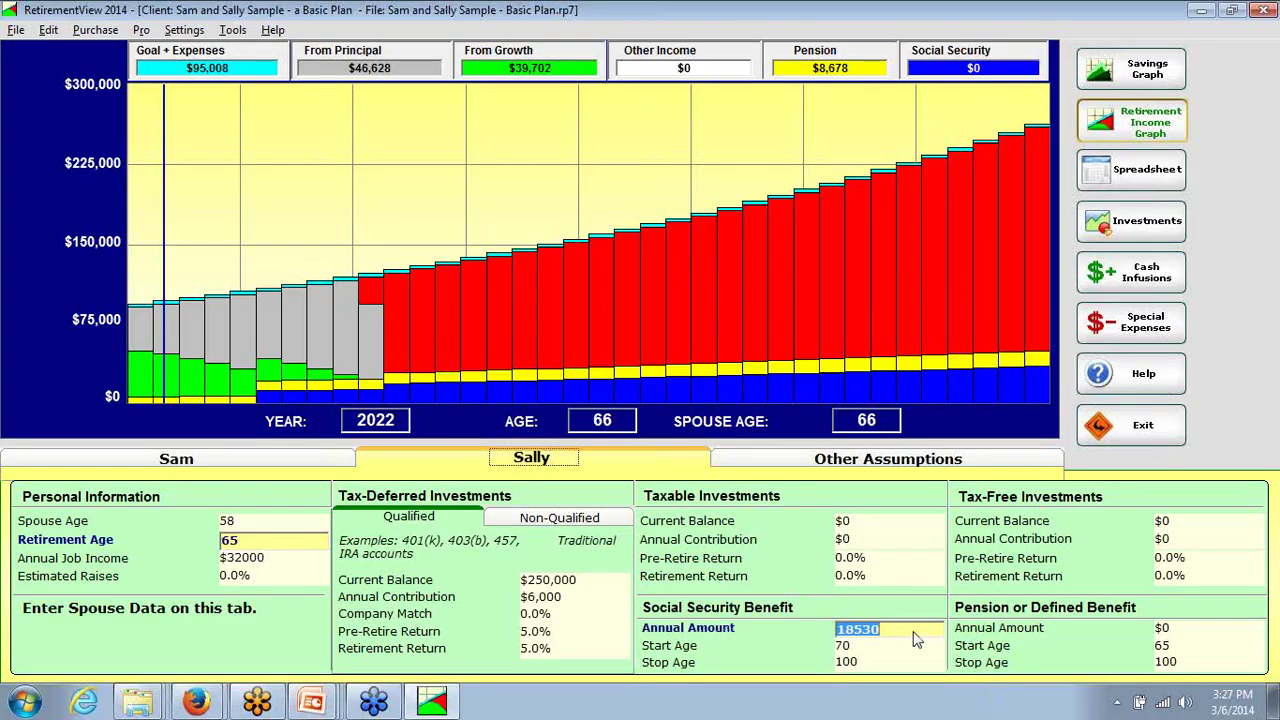
{"action": "type", "text": "0"}
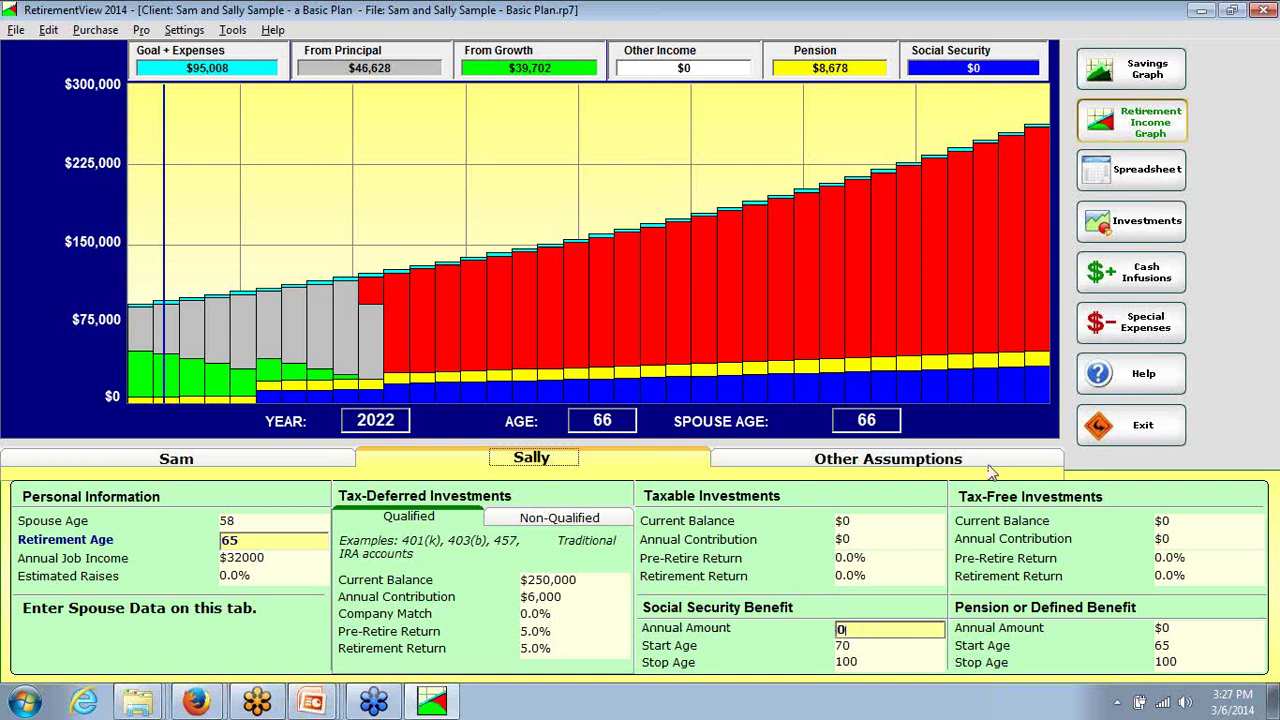
{"action": "key", "text": "Tab"}
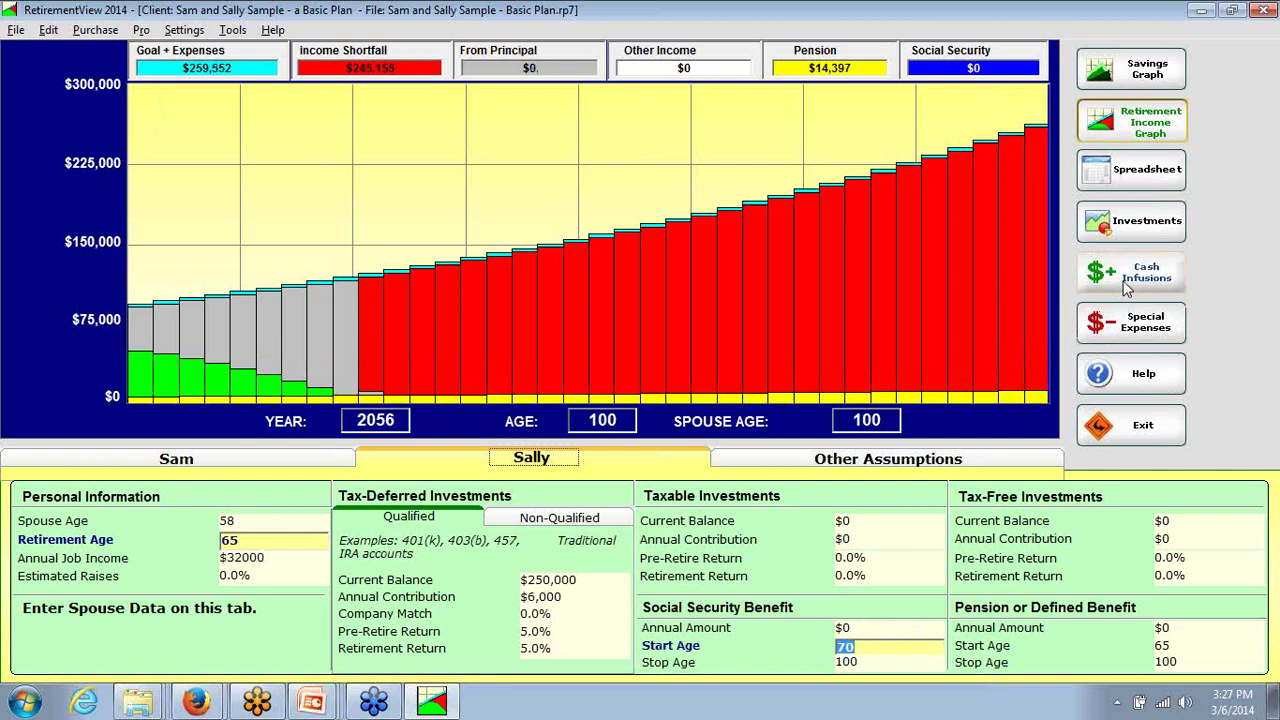
Step: Open the cash infusions and rename the first one as the primary client's "Benefit Period 1", including the client's first name
{"action": "left_click", "coordinate": [1127, 287]}
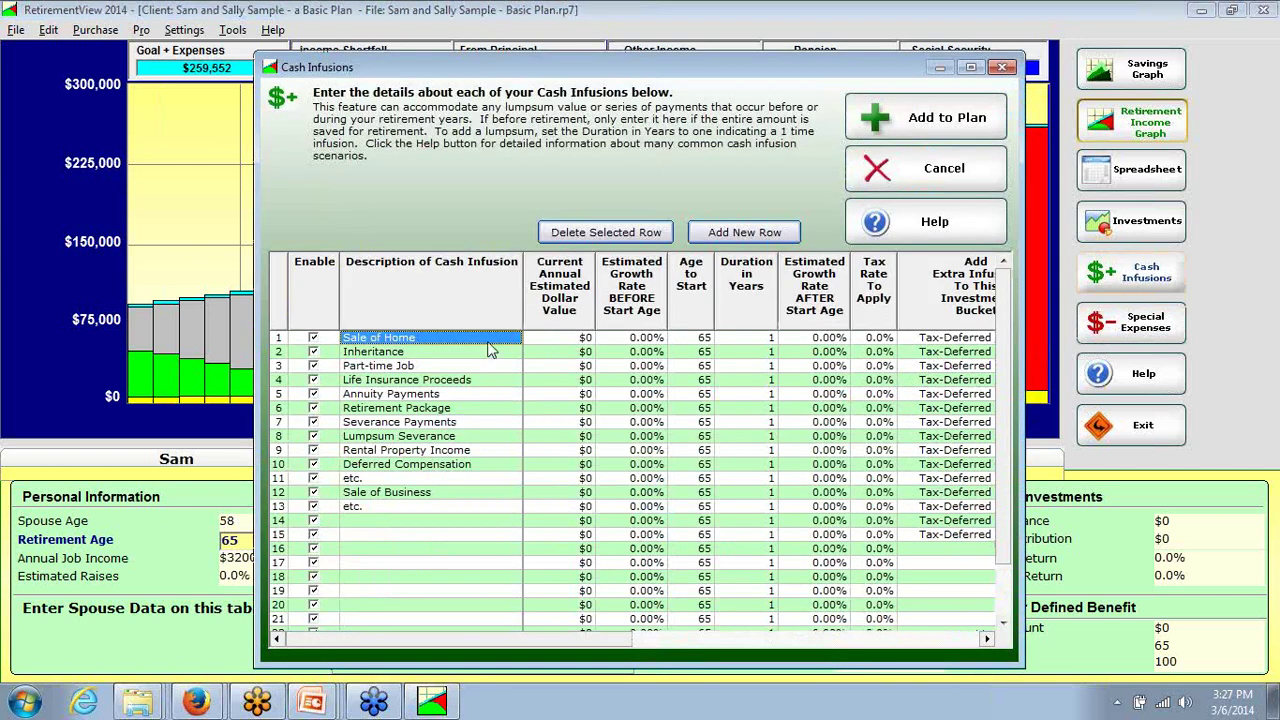
{"action": "type", "text": "sAM"}
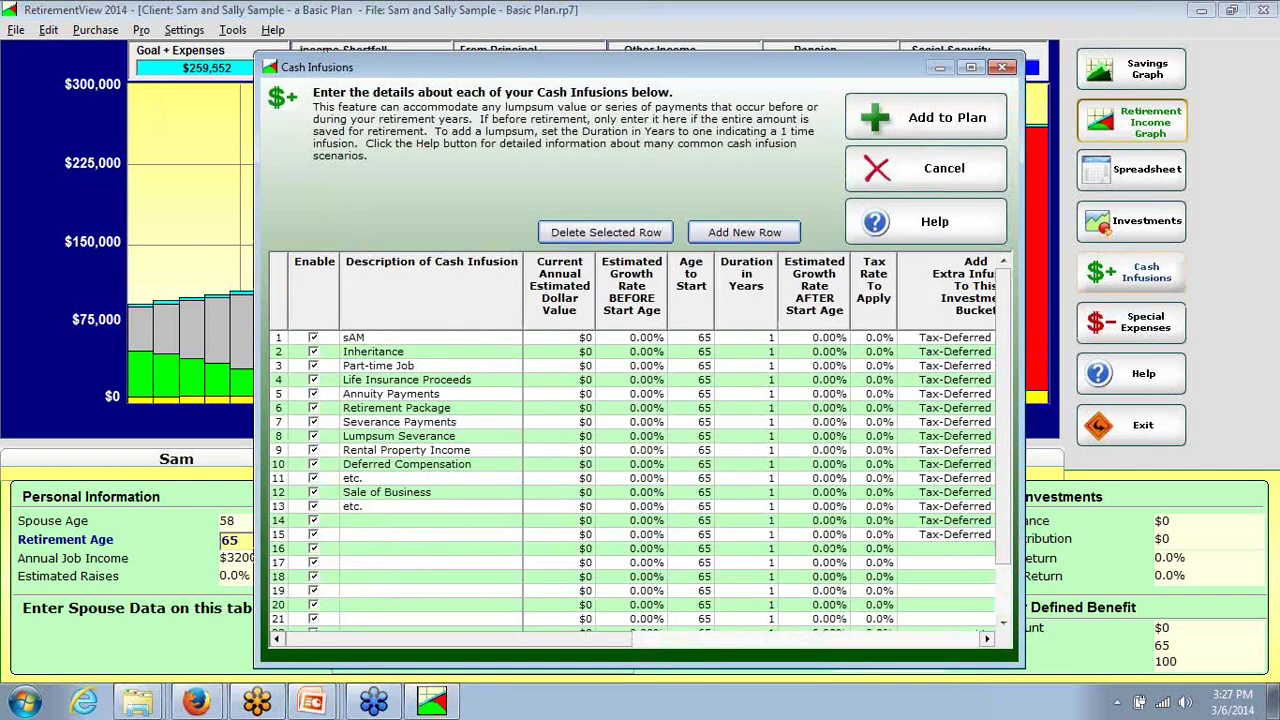
{"action": "key", "text": "BackSpace"}
{"action": "key", "text": "BackSpace"}
{"action": "key", "text": "BackSpace"}
{"action": "type", "text": "Sam's Benefit Period 1"}
Step: Rename the second cash infusion as the spouse's "Benefit Period 1", including the spouse's first name
{"action": "left_click", "coordinate": [493, 355]}
{"action": "type", "text": "Sal"}
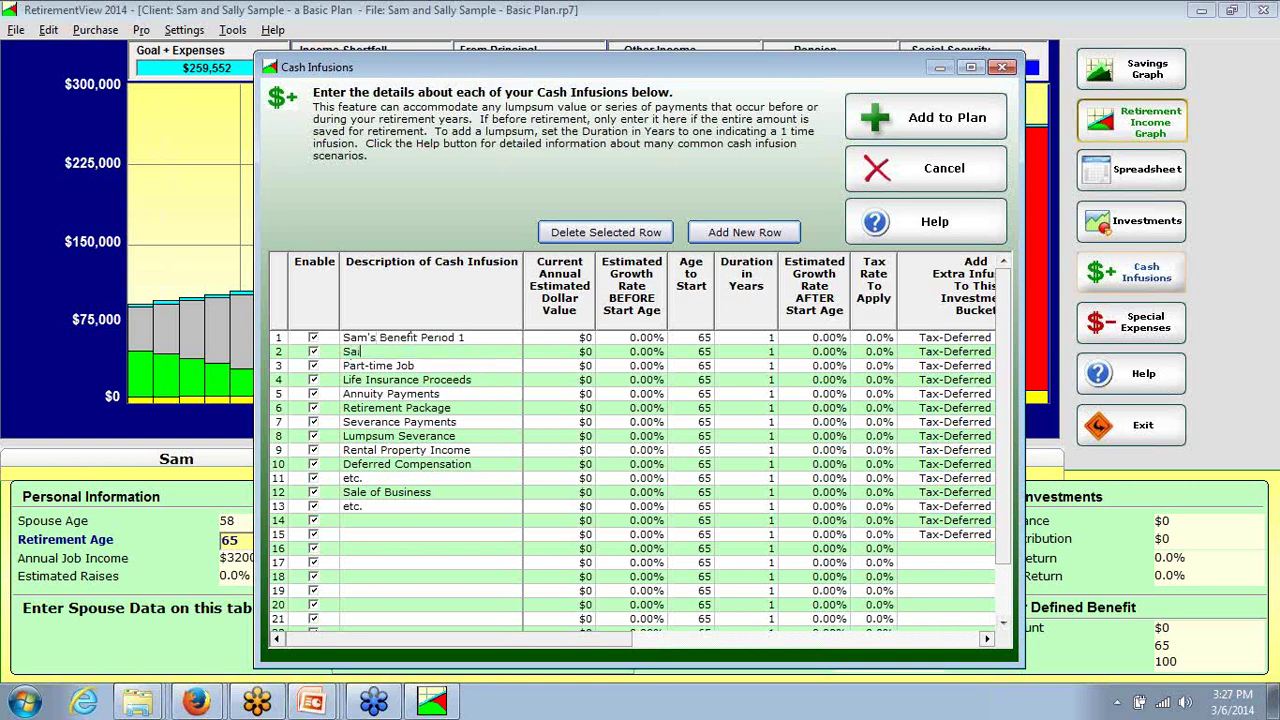
{"action": "type", "text": "ly's Benefit Period 1"}
Step: Rename the third cash infusion as the spouse's "Benefit Period 2", including the spouse's first name
{"action": "key", "text": "Down"}
{"action": "type", "text": "Sally's Ben"}
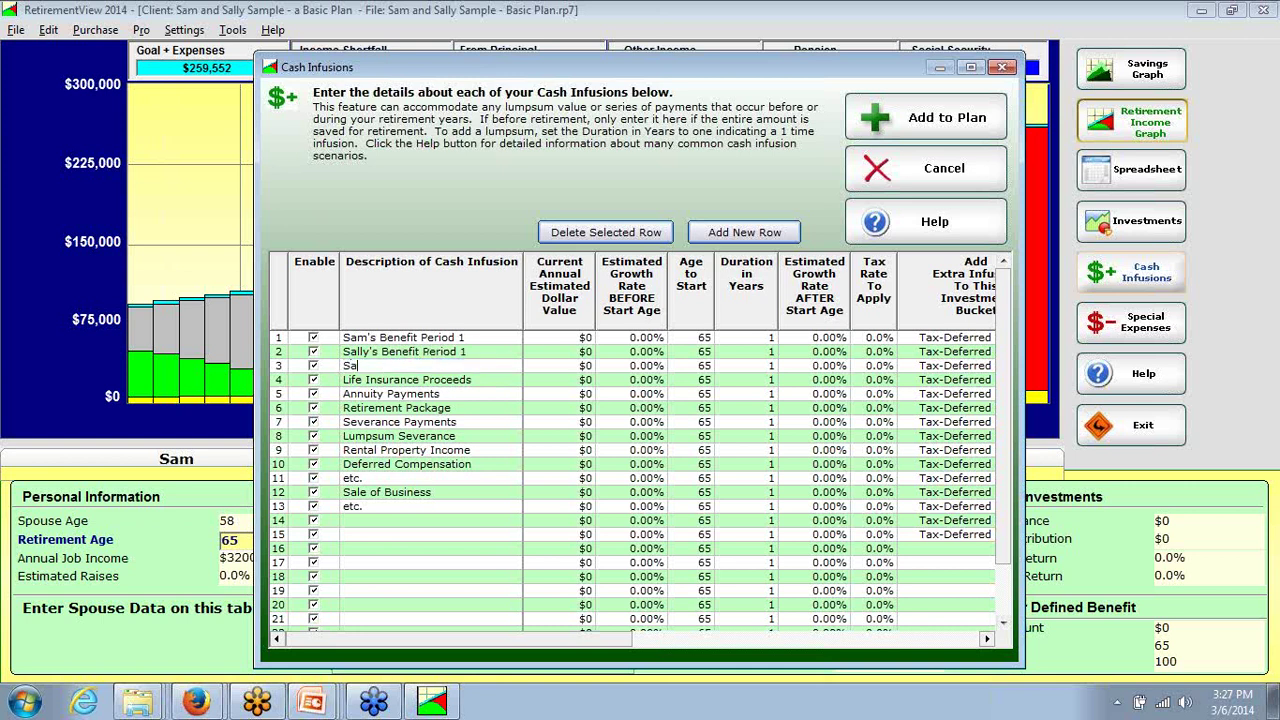
{"action": "type", "text": "ef"}
{"action": "key", "text": "BackSpace"}
{"action": "key", "text": "BackSpace"}
{"action": "key", "text": "BackSpace"}
{"action": "key", "text": "BackSpace"}
{"action": "key", "text": "BackSpace"}
{"action": "type", "text": "benefi"}
{"action": "key", "text": "BackSpace"}
{"action": "key", "text": "BackSpace"}
{"action": "key", "text": "BackSpace"}
{"action": "key", "text": "BackSpace"}
{"action": "key", "text": "BackSpace"}
{"action": "key", "text": "BackSpace"}
{"action": "type", "text": "Benefit Period 2"}
Step: Set the primary client's Benefit Period 1 to $15,000 a year, starting at age 67 with a duration of 40 years
{"action": "left_click", "coordinate": [578, 340]}
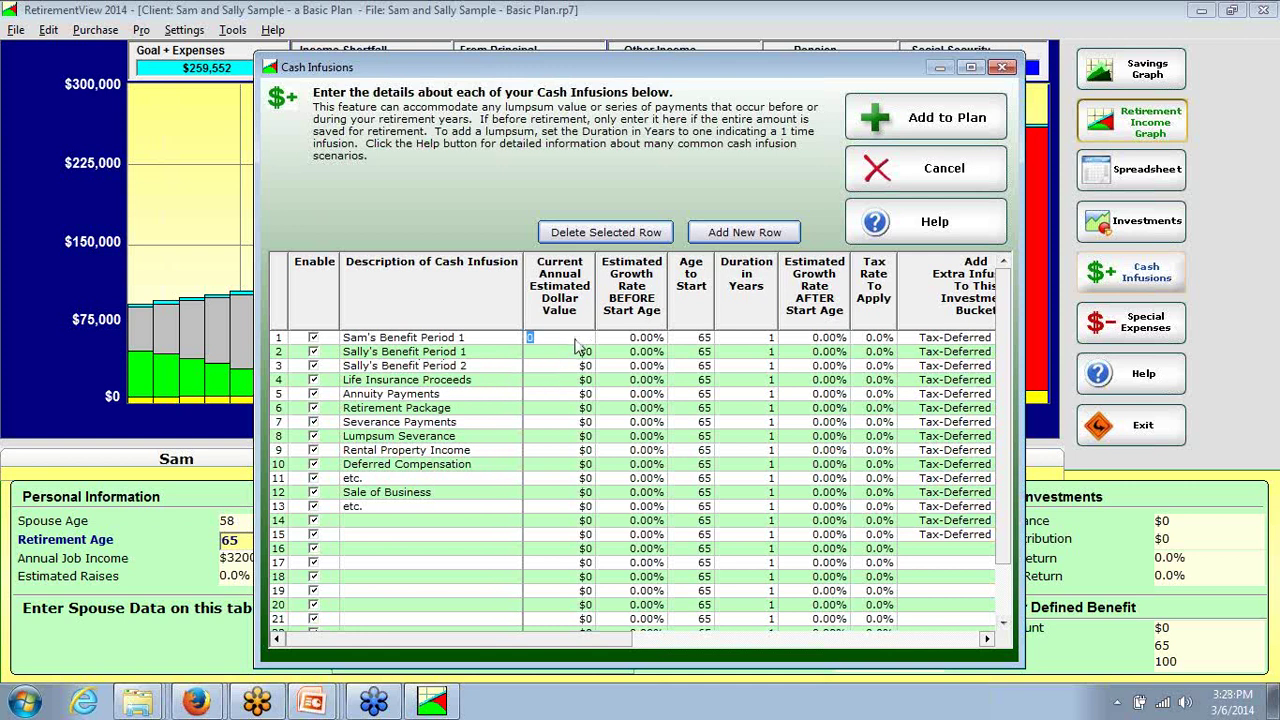
{"action": "left_click", "coordinate": [703, 343]}
{"action": "type", "text": "67"}
{"action": "left_click", "coordinate": [745, 345]}
{"action": "type", "text": "40"}
{"action": "left_click", "coordinate": [590, 338]}
{"action": "type", "text": "15000"}
Step: Set the estimated growth rates before and after the start age to 2.4% for the primary client's Benefit Period 1
{"action": "key", "text": "Tab"}
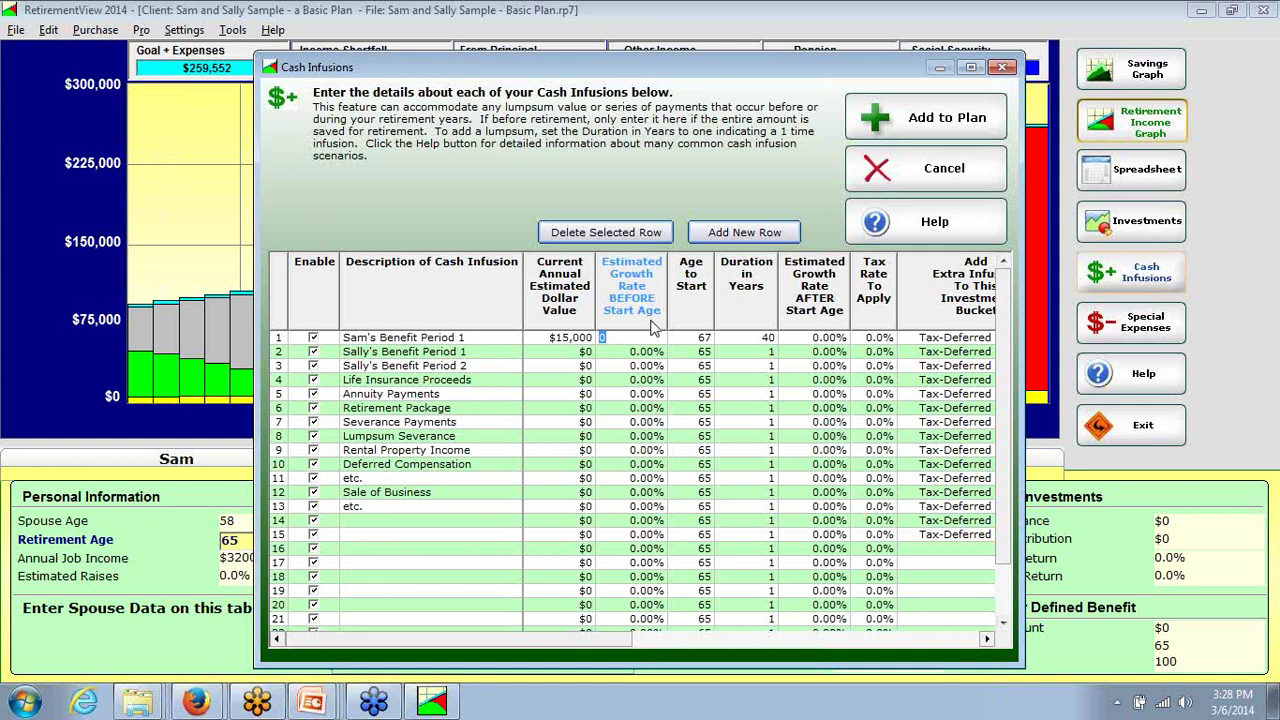
{"action": "type", "text": "2.4"}
{"action": "key", "text": "Return"}
{"action": "left_click", "coordinate": [835, 338]}
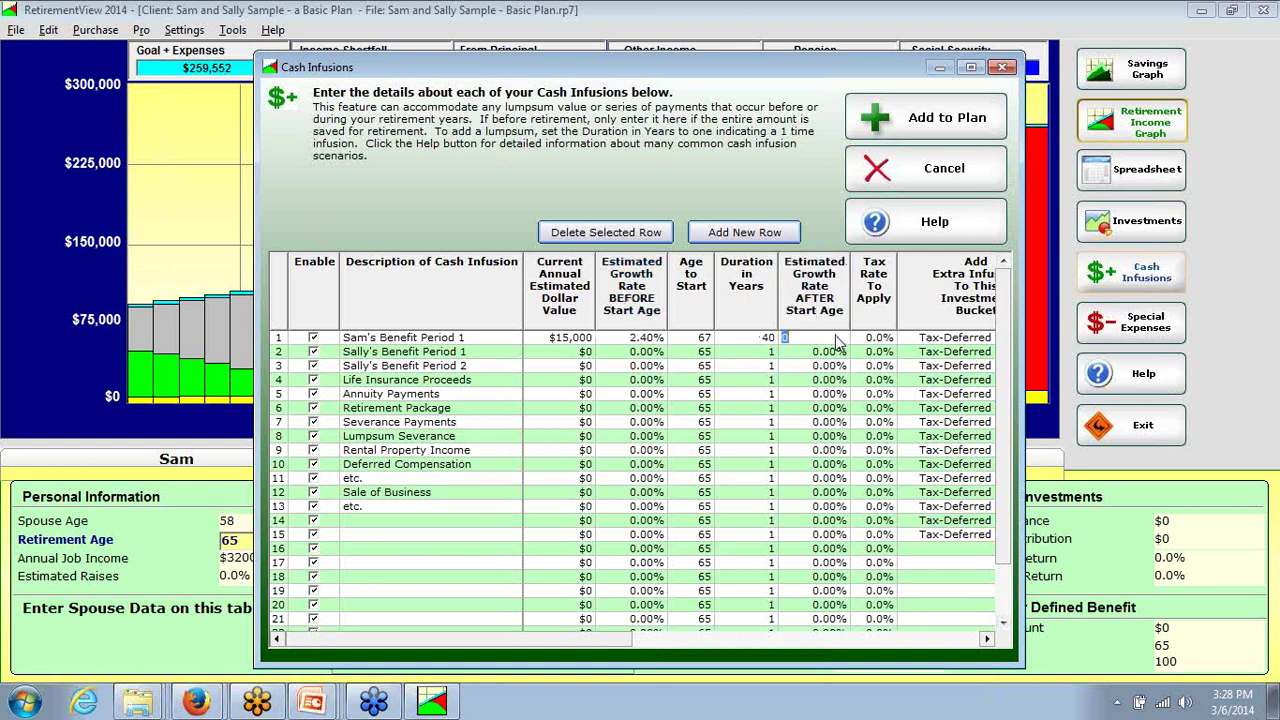
{"action": "type", "text": "2.4"}
Step: Apply a 15% tax rate to the primary client's Benefit Period 1 and add its extra infusion to the Taxable investment bucket
{"action": "left_click", "coordinate": [882, 340]}
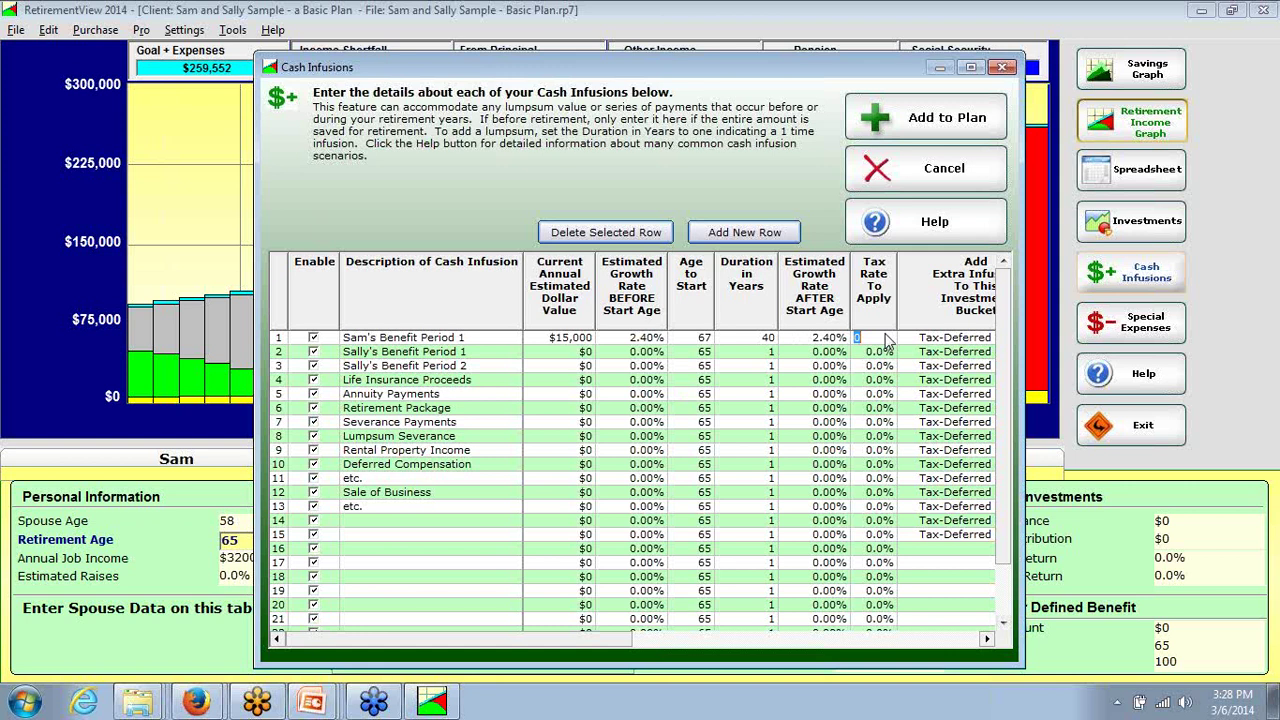
{"action": "type", "text": "15"}
{"action": "left_click", "coordinate": [953, 341]}
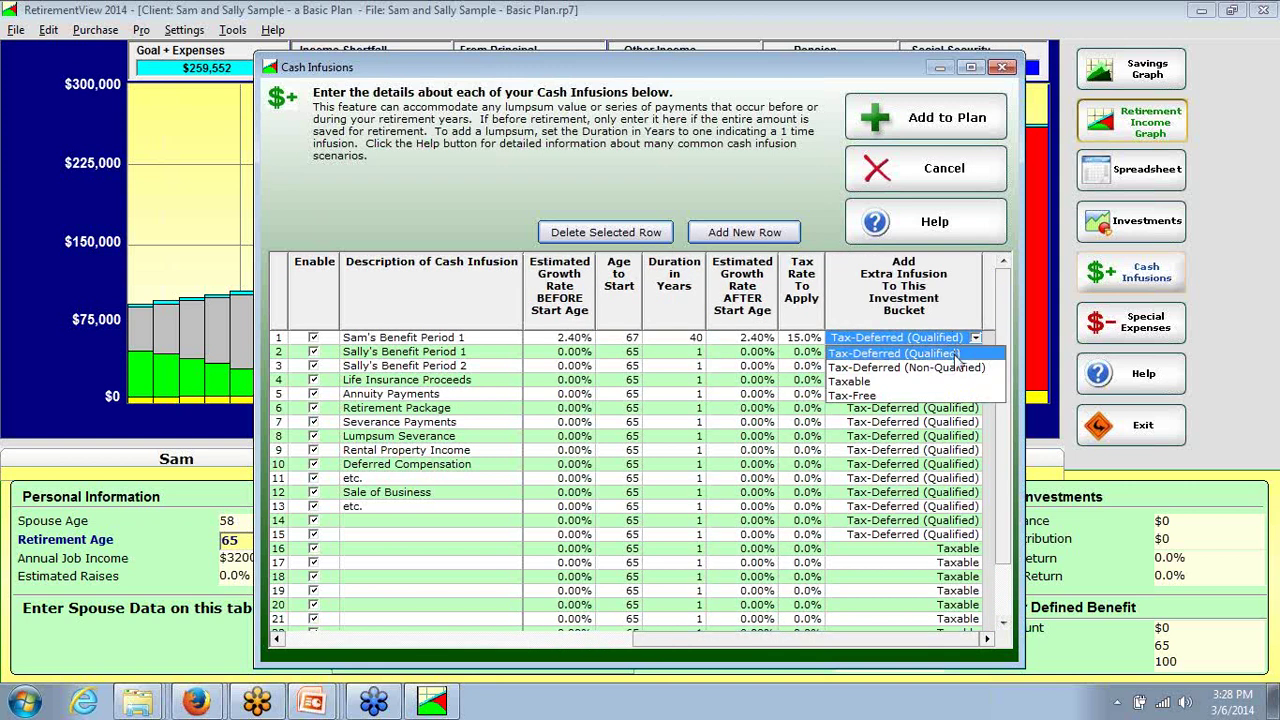
{"action": "left_click", "coordinate": [950, 381]}
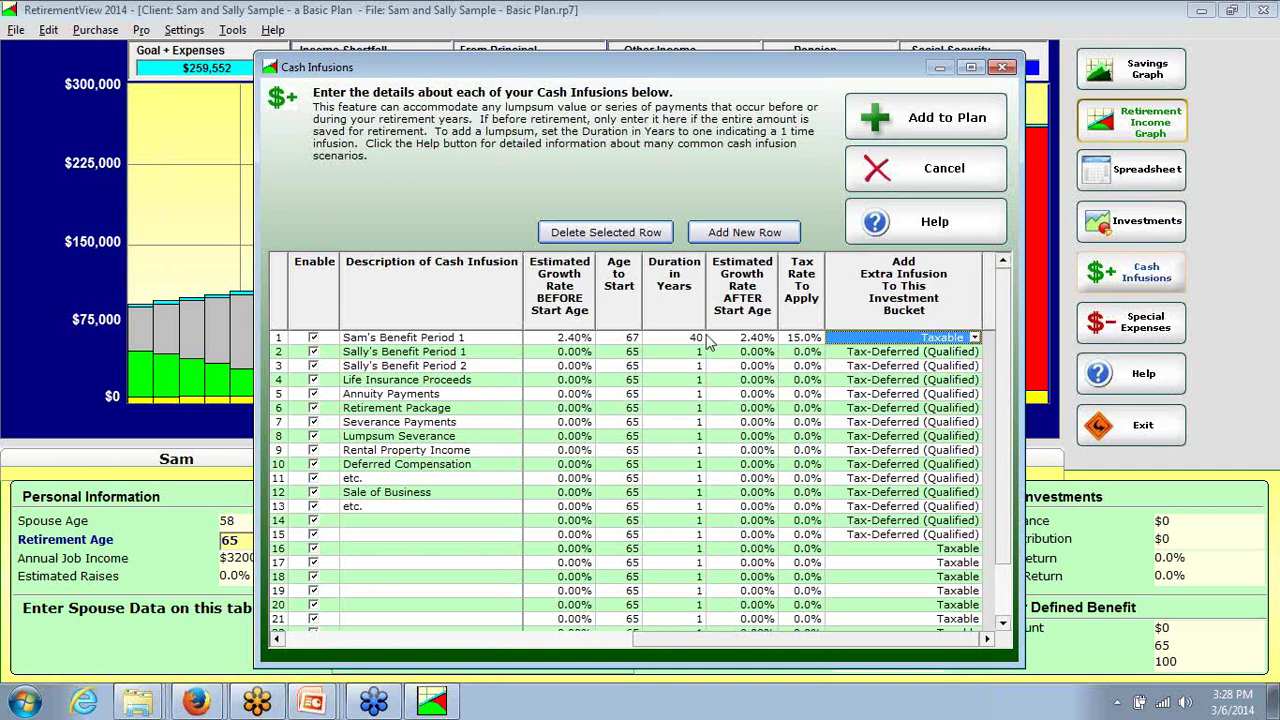
Step: Set the spouse's Benefit Period 1 to $8,000 a year, starting at age 62 with a duration of 5 years
{"action": "left_click", "coordinate": [565, 357]}
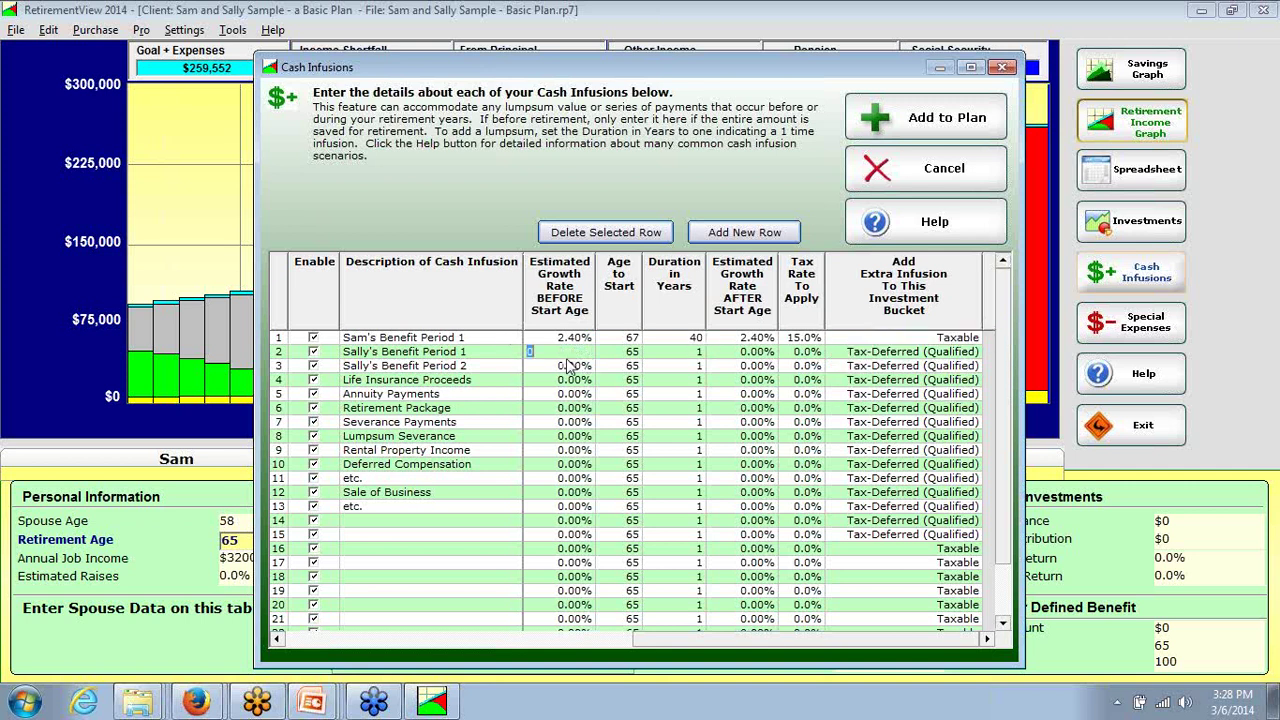
{"action": "left_click", "coordinate": [343, 639]}
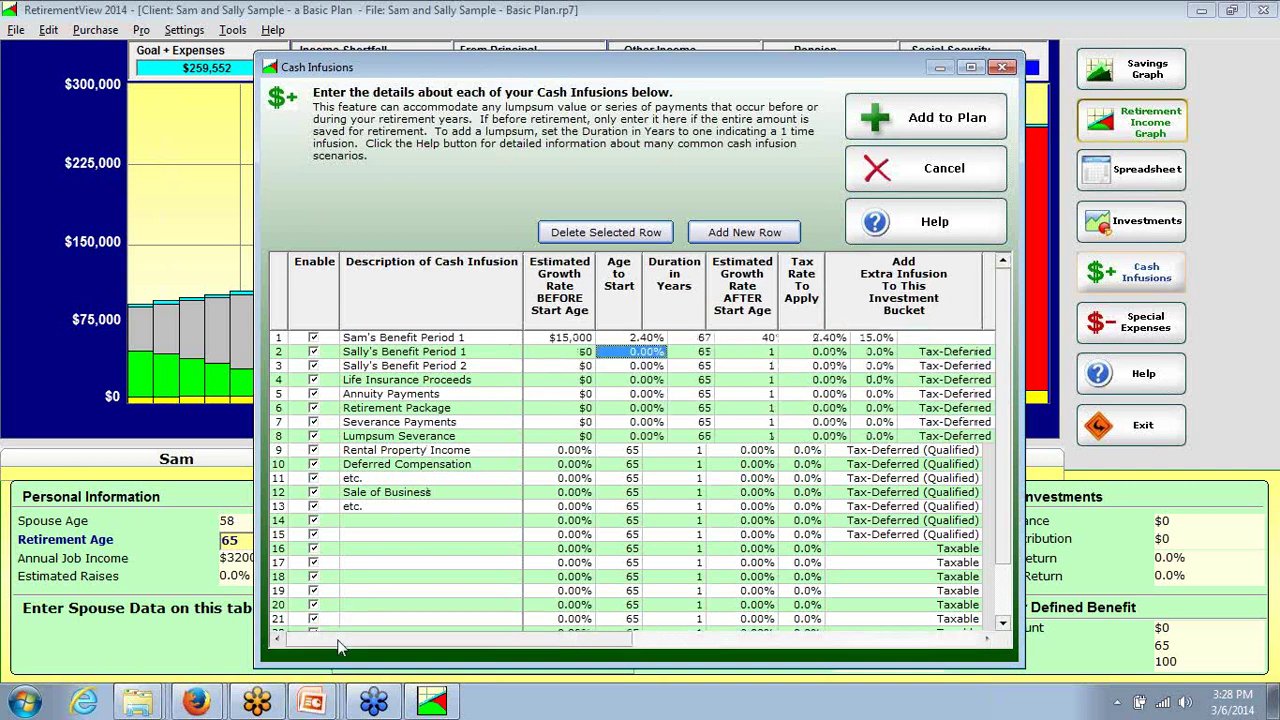
{"action": "left_click", "coordinate": [582, 353]}
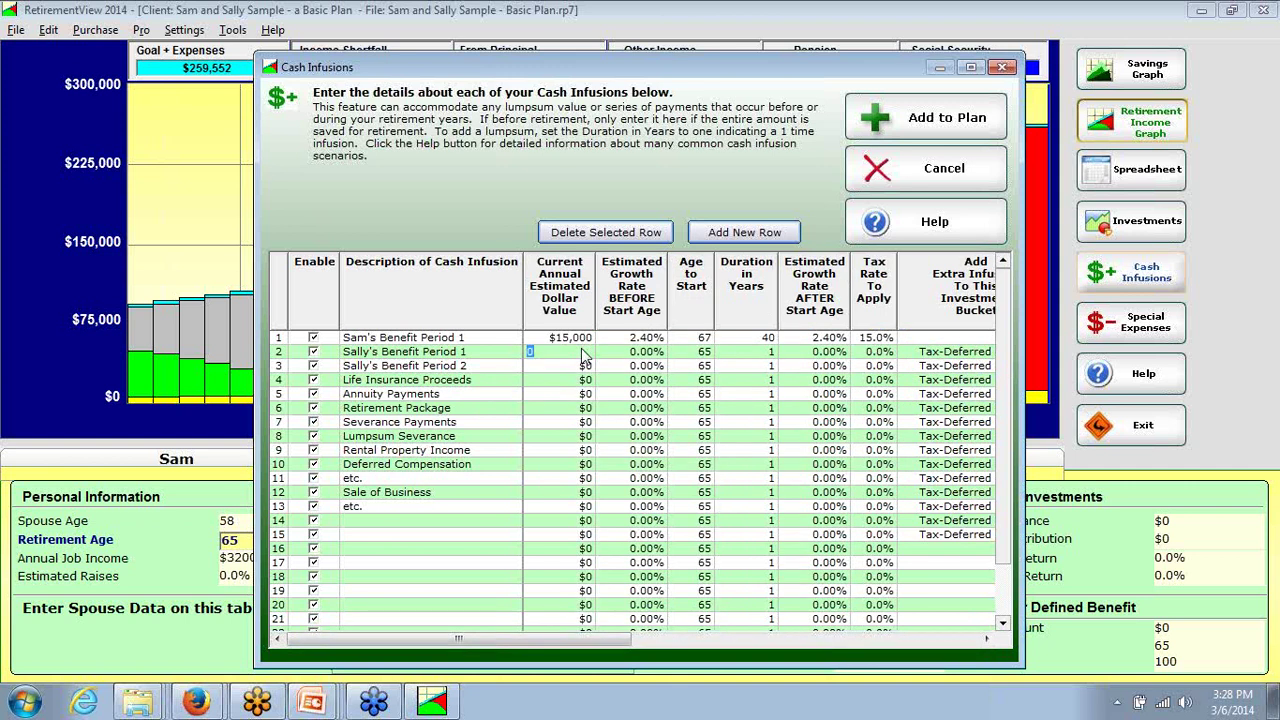
{"action": "type", "text": "8000"}
{"action": "left_click", "coordinate": [711, 356]}
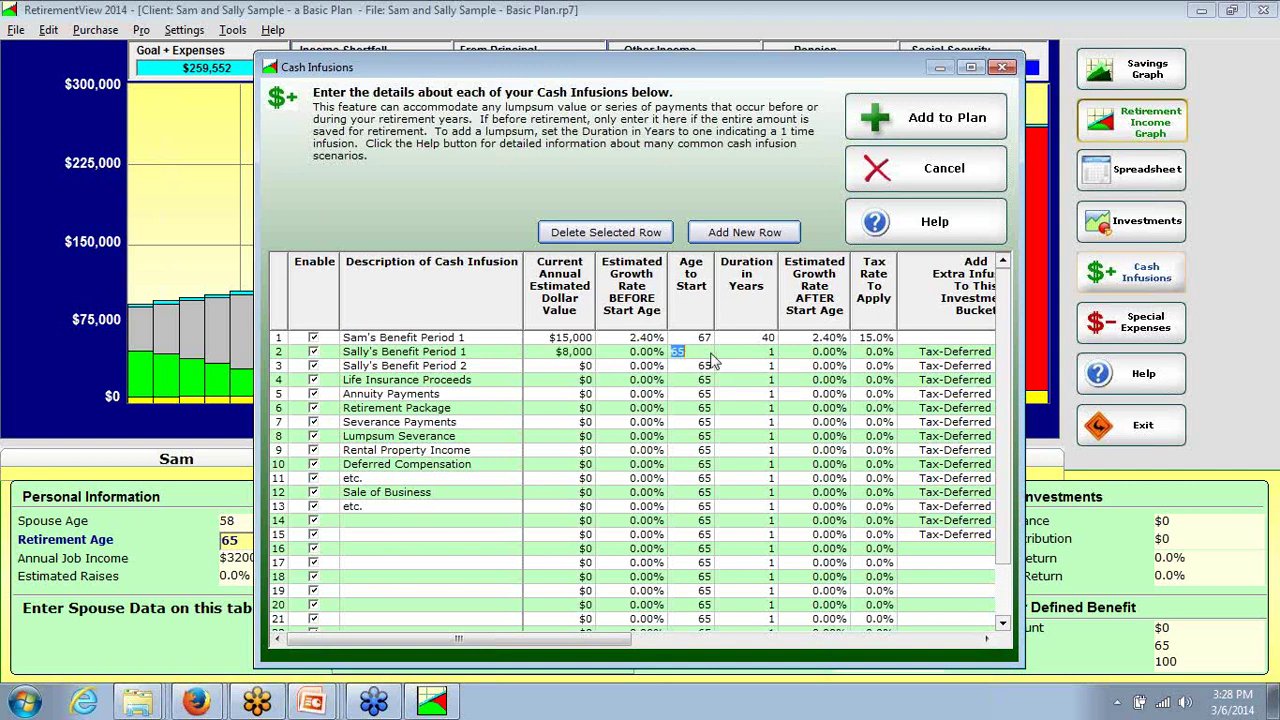
{"action": "type", "text": "62"}
{"action": "left_click", "coordinate": [764, 357]}
{"action": "type", "text": "5"}
Step: Set the estimated growth rates before and after the start age to 2.4% for the spouse's Benefit Period 1
{"action": "left_click", "coordinate": [665, 356]}
{"action": "type", "text": "2.4"}
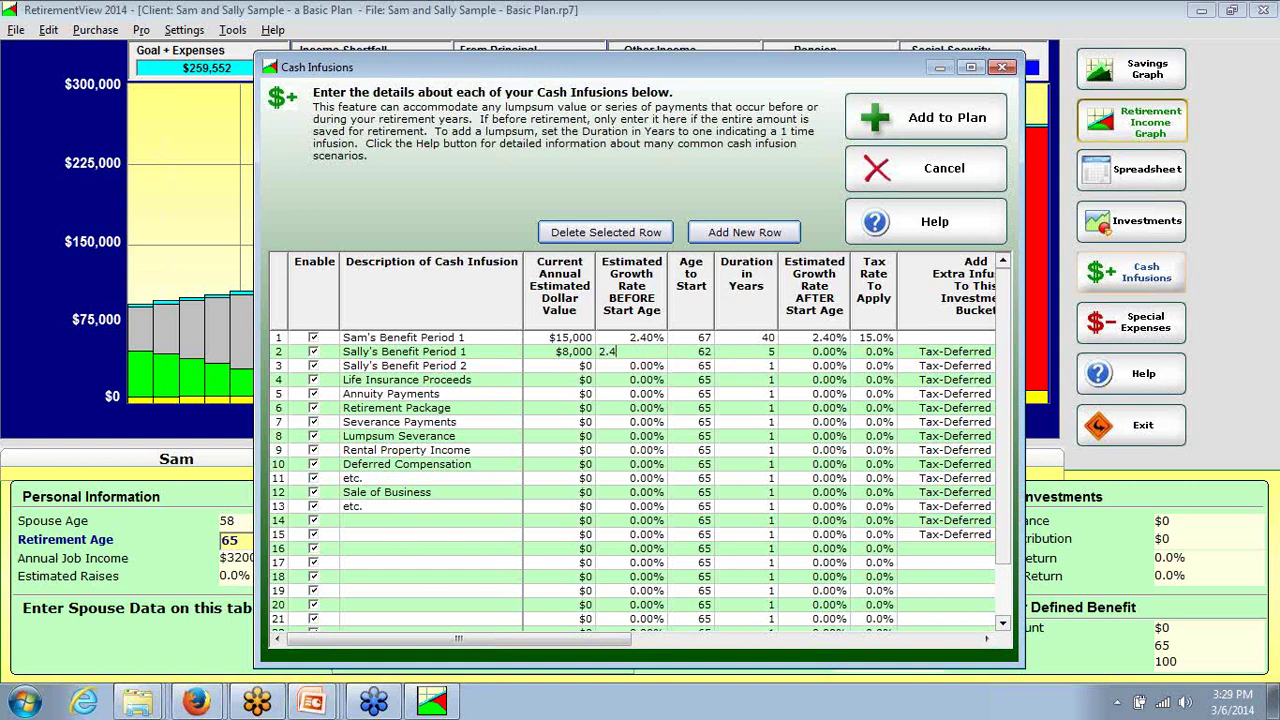
{"action": "left_click", "coordinate": [818, 356]}
{"action": "type", "text": "2.4"}
Step: Set the spouse's Benefit Period 2 to $16,000 a year from age 67 for 40 years, with 2.4% growth before and after the start age
{"action": "left_click", "coordinate": [588, 368]}
{"action": "type", "text": "16000"}
{"action": "left_click", "coordinate": [656, 368]}
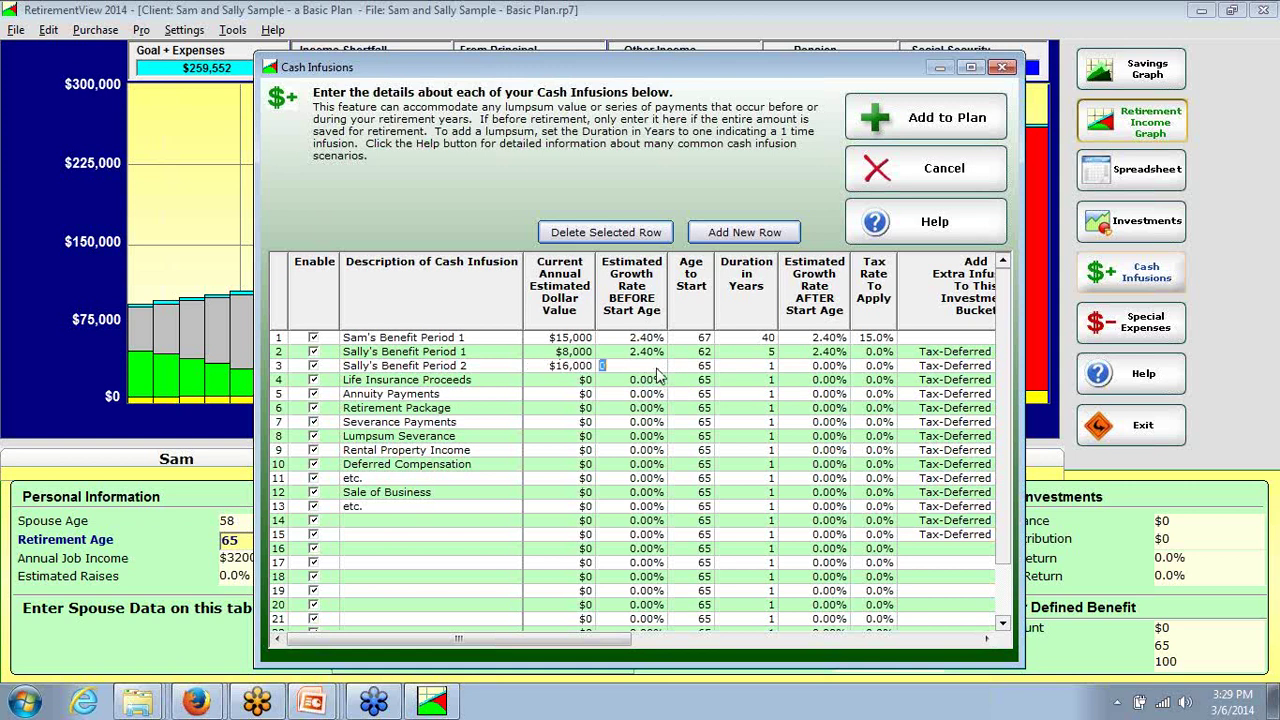
{"action": "type", "text": "2.4"}
{"action": "left_click", "coordinate": [706, 370]}
{"action": "type", "text": "67"}
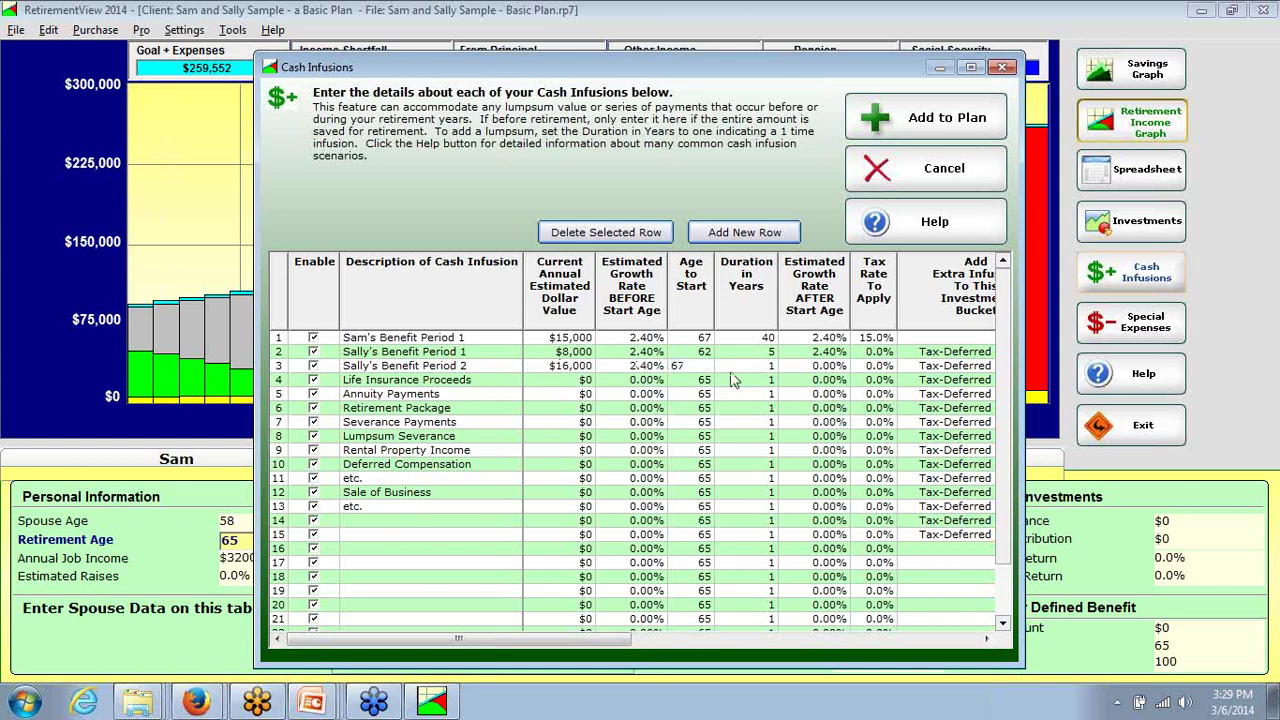
{"action": "left_click", "coordinate": [771, 370]}
{"action": "type", "text": "40"}
{"action": "left_click", "coordinate": [824, 371]}
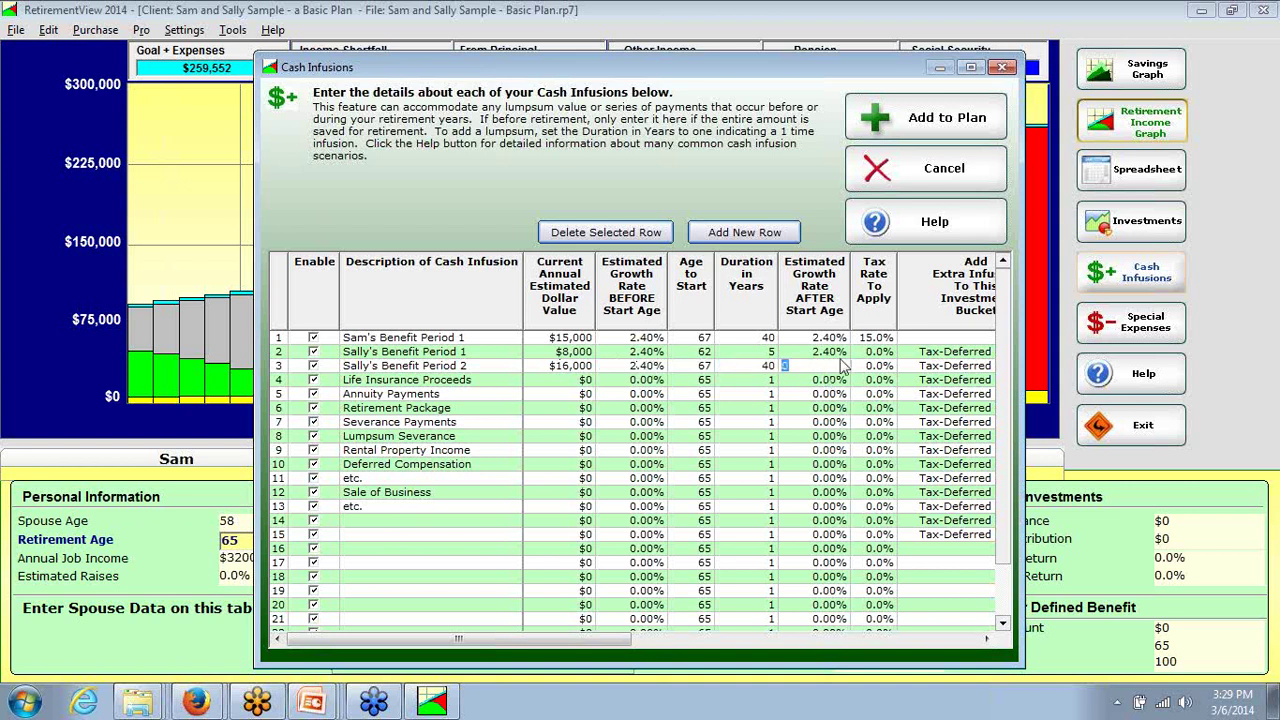
{"action": "type", "text": "2.4"}
Step: Apply a 15% tax rate to both of the spouse's benefit periods
{"action": "left_click", "coordinate": [886, 356]}
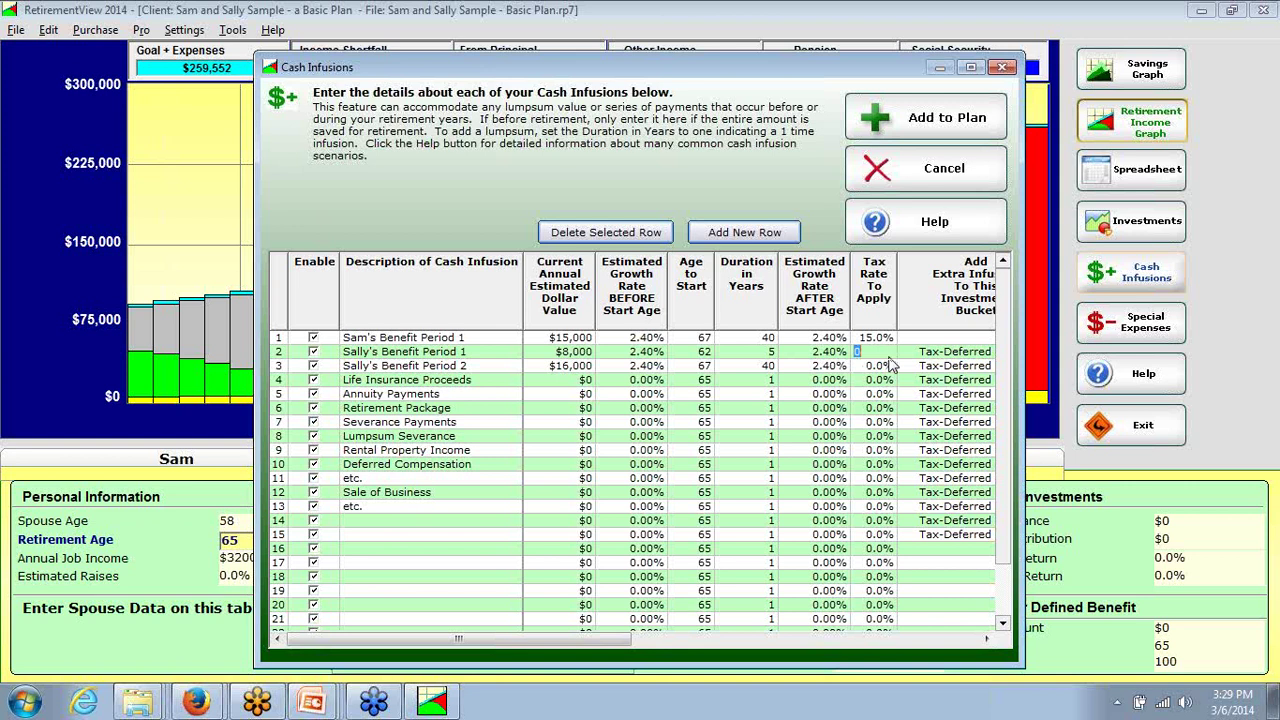
{"action": "type", "text": "10"}
{"action": "key", "text": "BackSpace"}
{"action": "type", "text": "5"}
{"action": "left_click", "coordinate": [888, 367]}
{"action": "type", "text": "15"}
Step: Change the extra infusion bucket to Taxable for both of the spouse's benefit periods
{"action": "left_click", "coordinate": [892, 355]}
{"action": "left_click", "coordinate": [950, 352]}
{"action": "left_click", "coordinate": [958, 351]}
{"action": "left_click", "coordinate": [960, 348]}
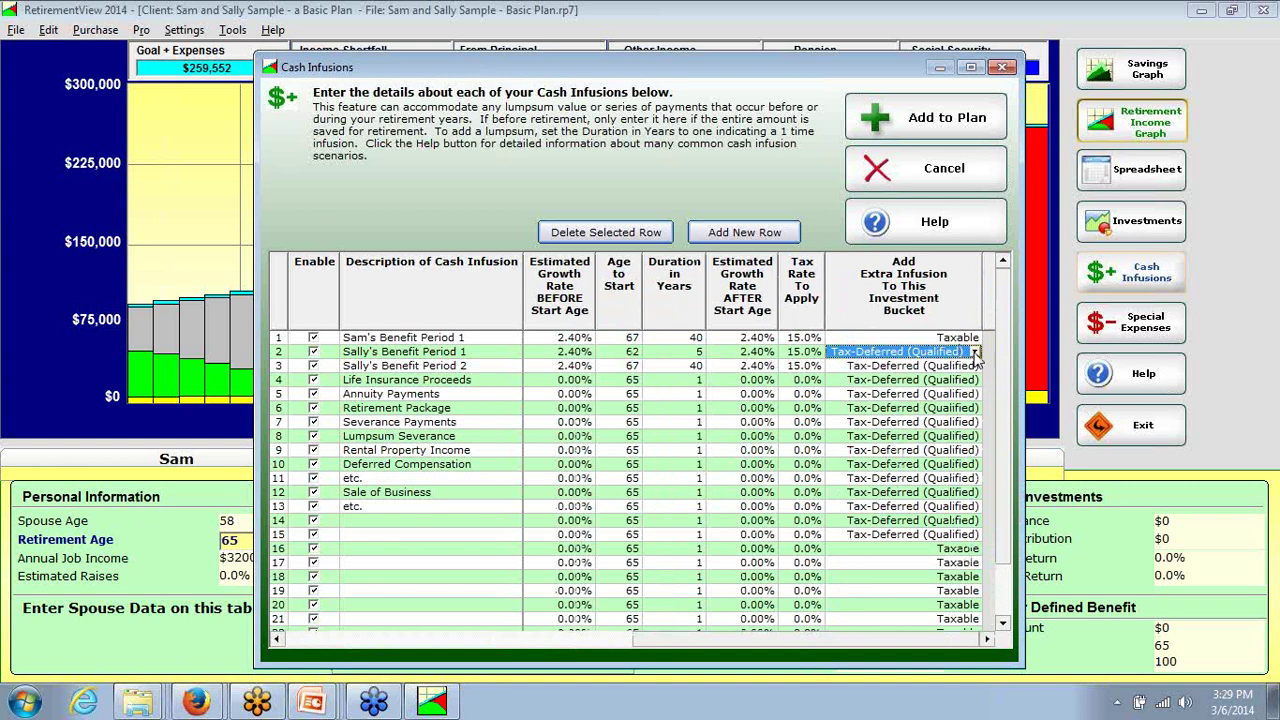
{"action": "left_click", "coordinate": [972, 352]}
{"action": "left_click", "coordinate": [955, 400]}
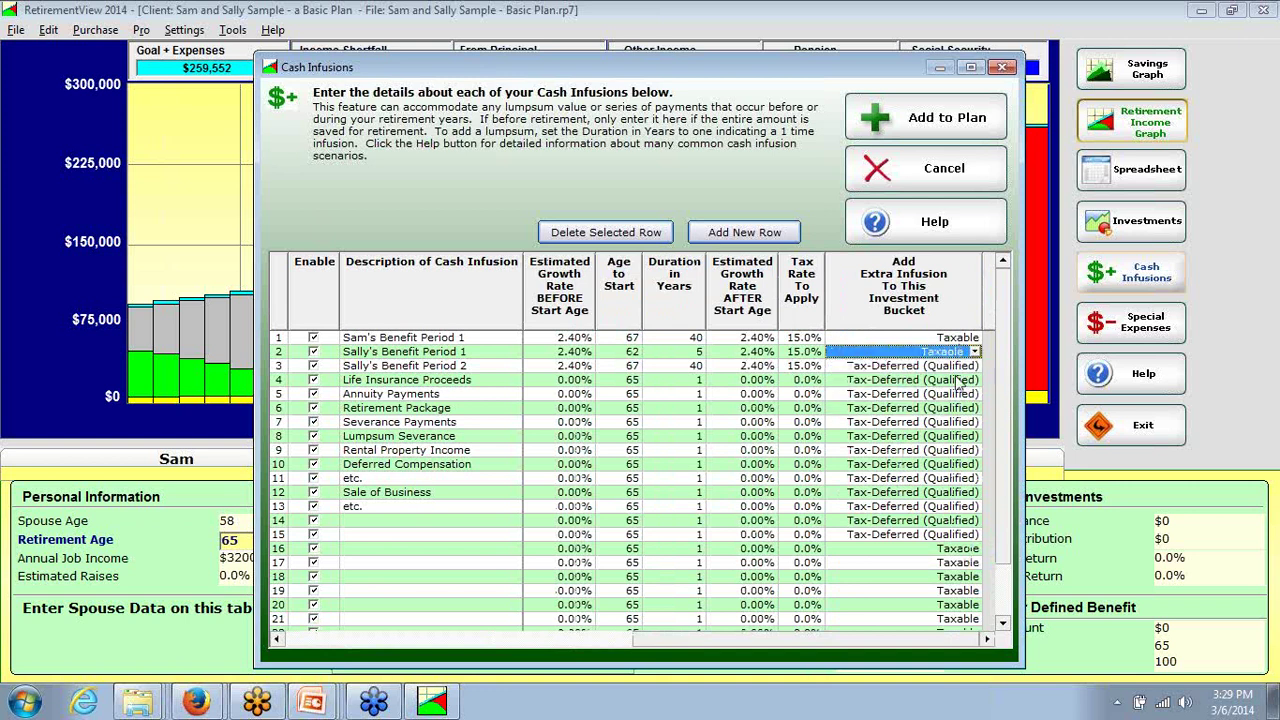
{"action": "left_click", "coordinate": [972, 366]}
{"action": "left_click", "coordinate": [955, 409]}
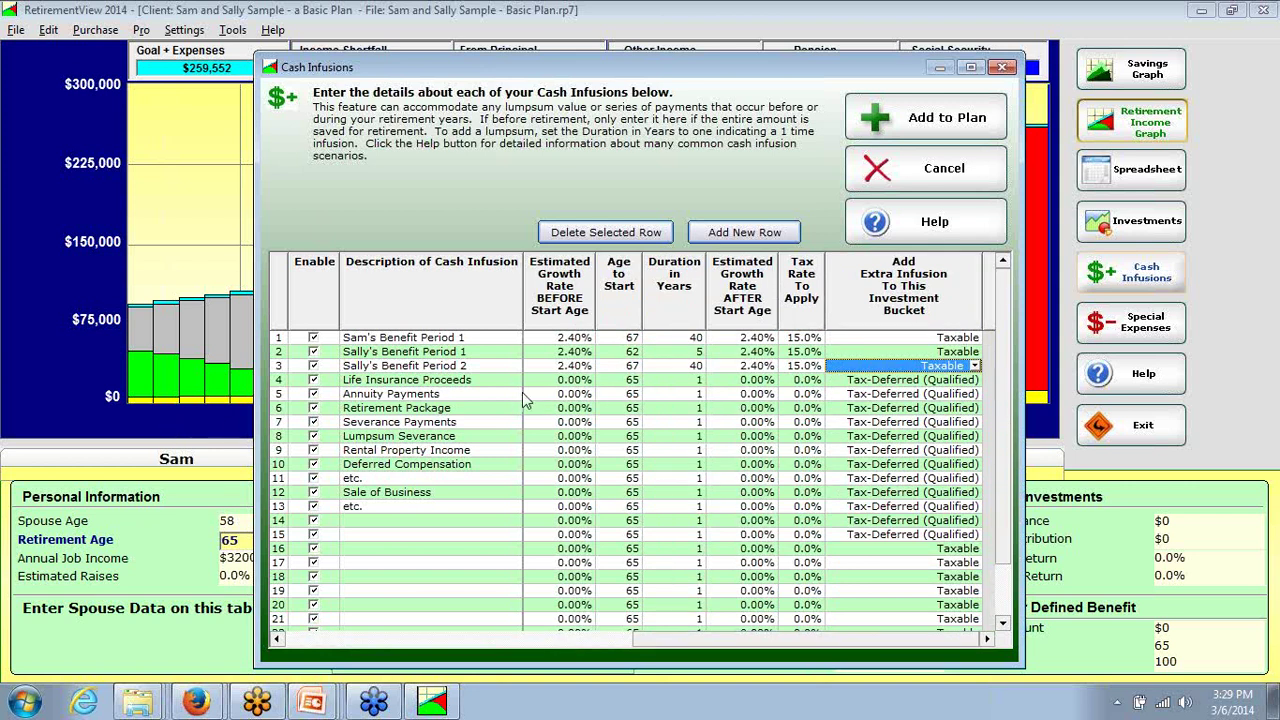
Step: Add the cash infusions to the plan and inspect year 2026 on the retirement income graph
{"action": "left_click", "coordinate": [396, 640]}
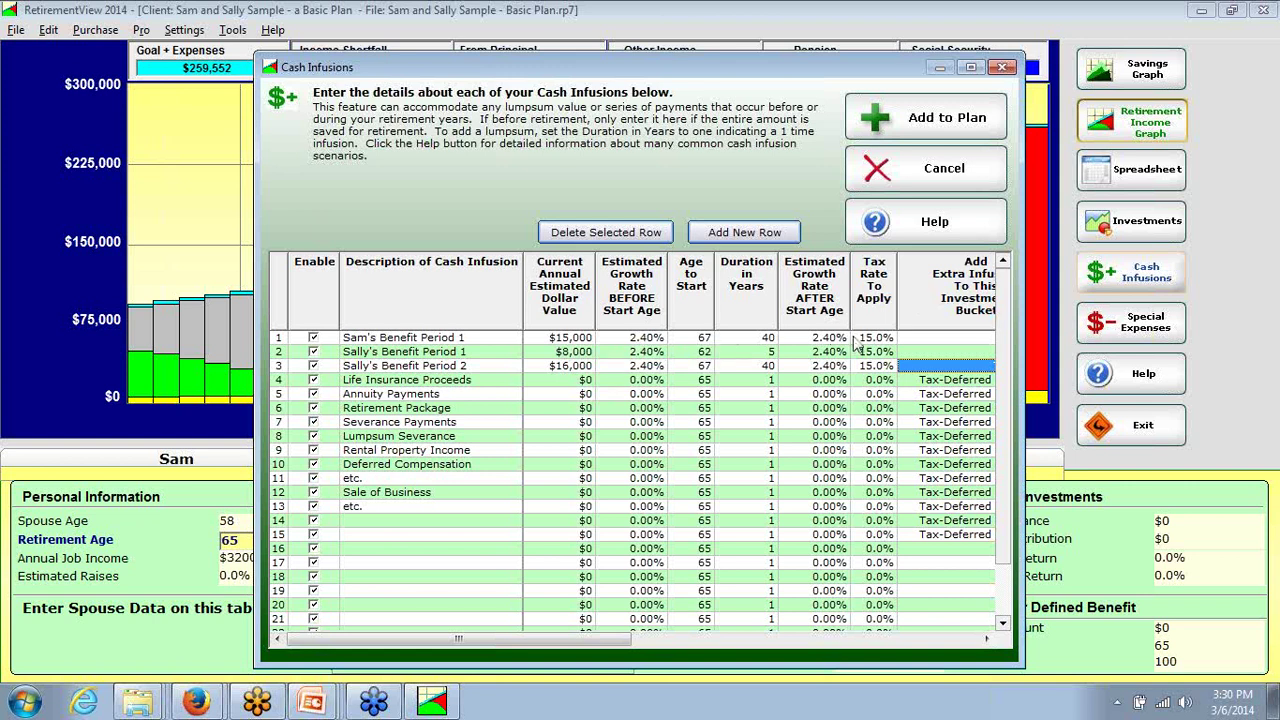
{"action": "left_click", "coordinate": [940, 112]}
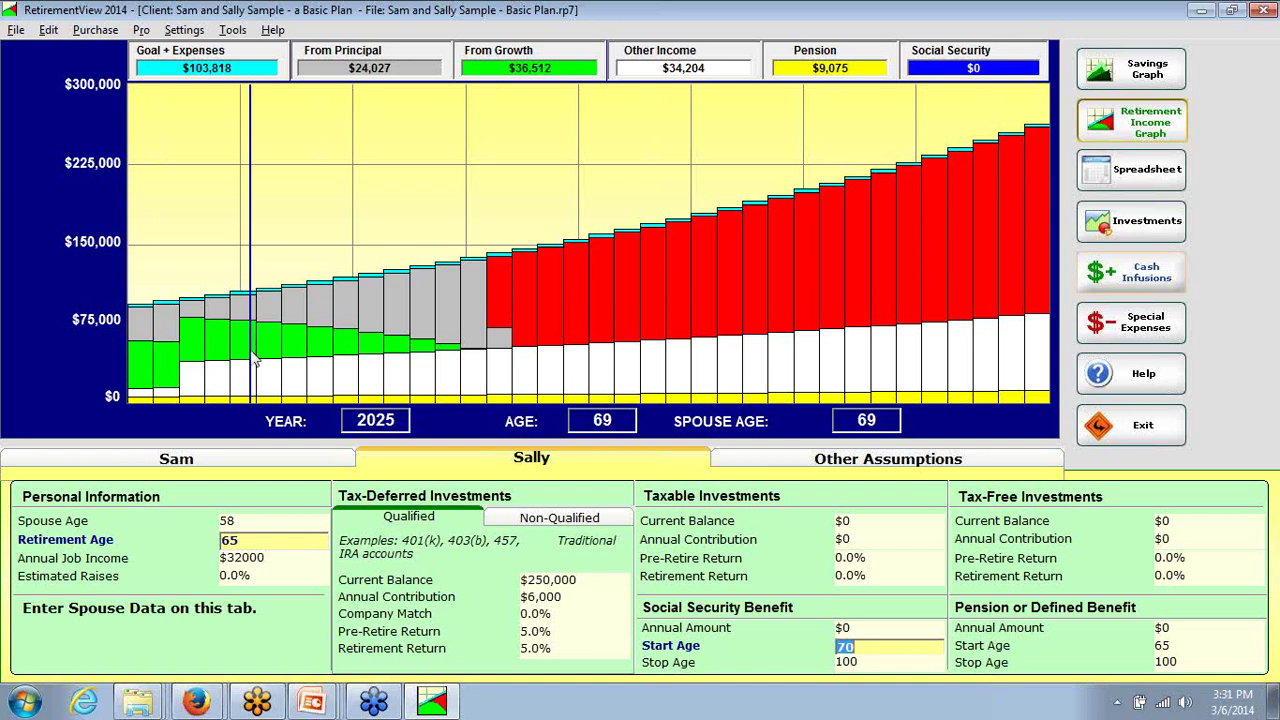
{"action": "left_click", "coordinate": [263, 335]}
Step: Set the primary client's Social Security annual amount to $15,000
{"action": "left_click", "coordinate": [272, 453]}
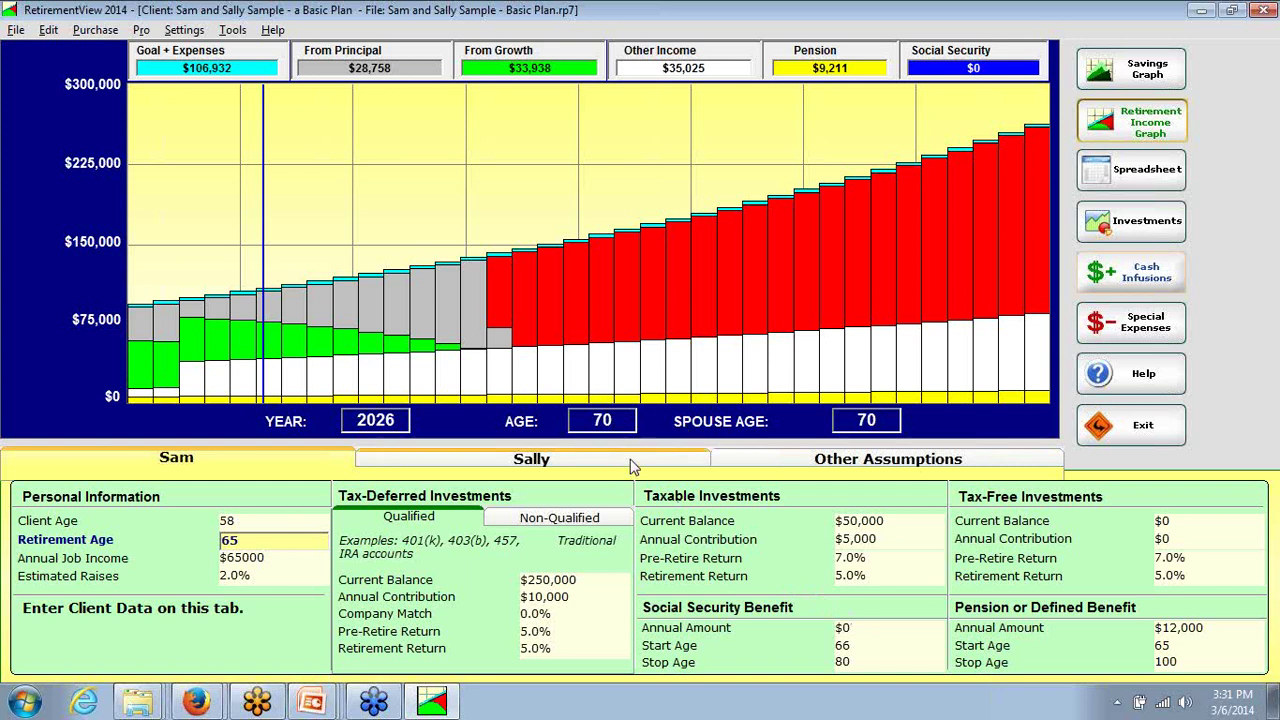
{"action": "left_click", "coordinate": [845, 628]}
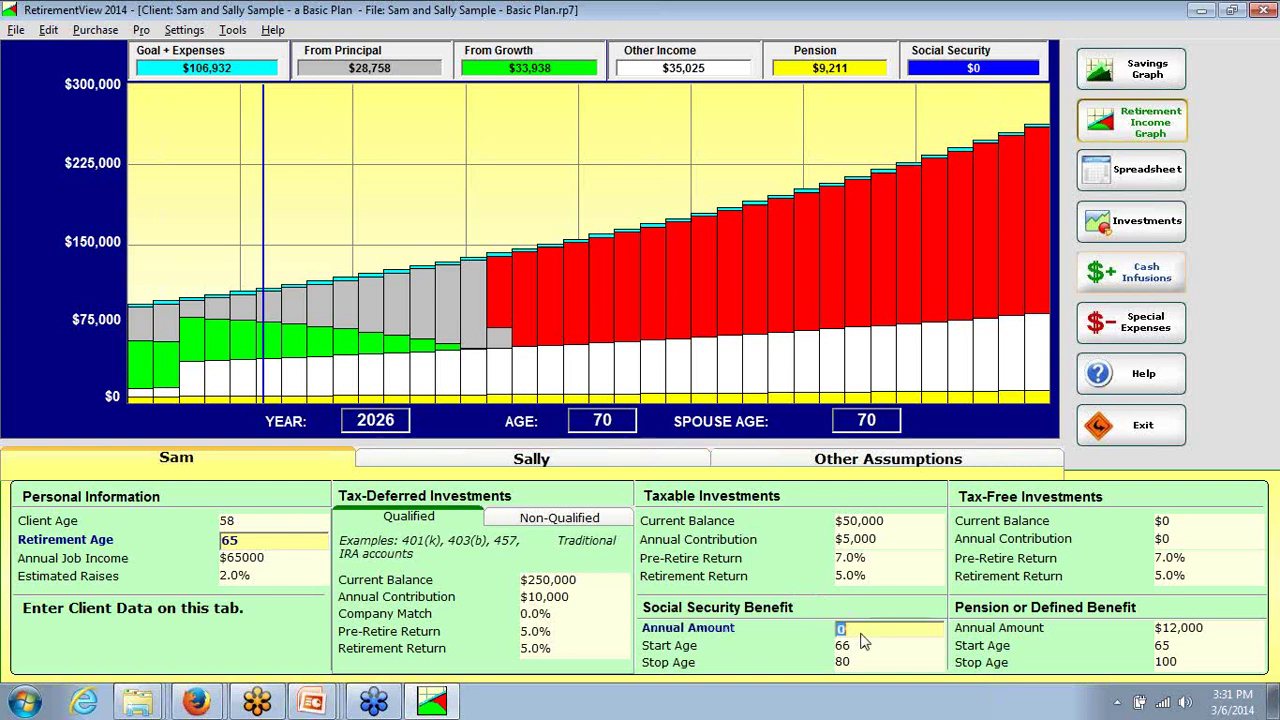
{"action": "type", "text": "15000"}
{"action": "key", "text": "Return"}
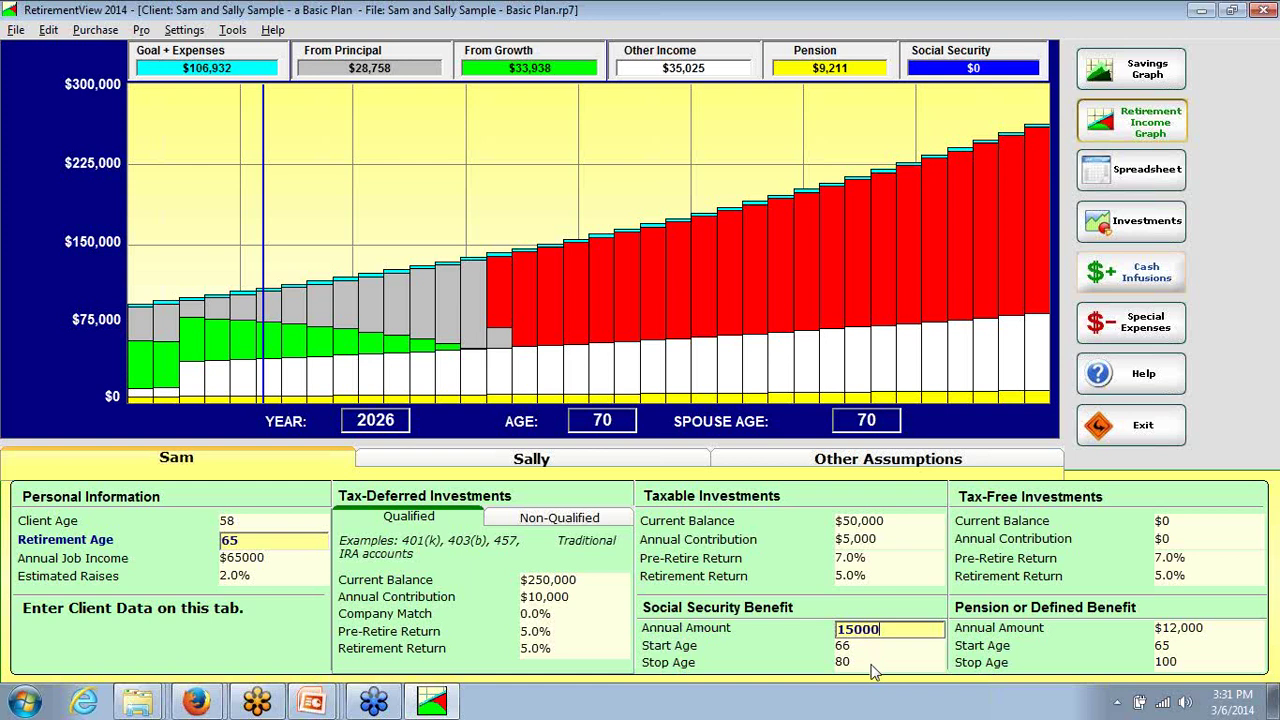
Step: Set the primary client's Social Security stop age to 100
{"action": "left_click", "coordinate": [870, 664]}
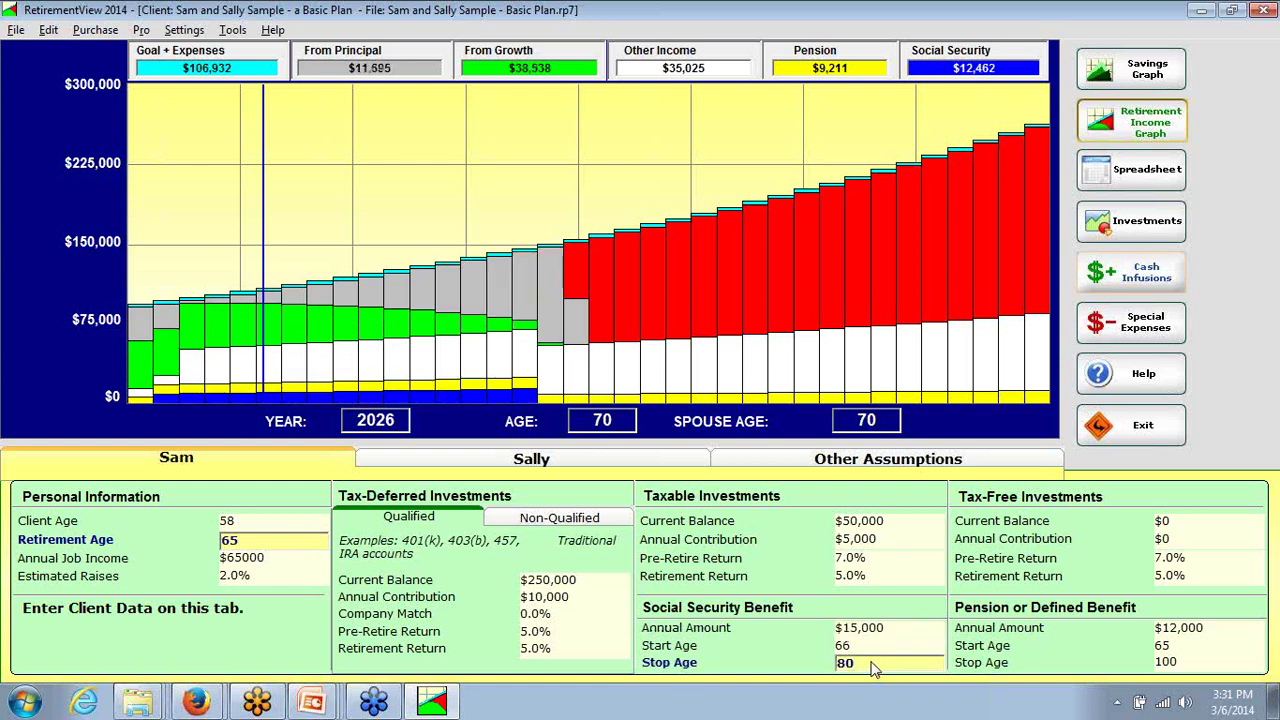
{"action": "key", "text": "BackSpace"}
{"action": "key", "text": "BackSpace"}
{"action": "type", "text": "100"}
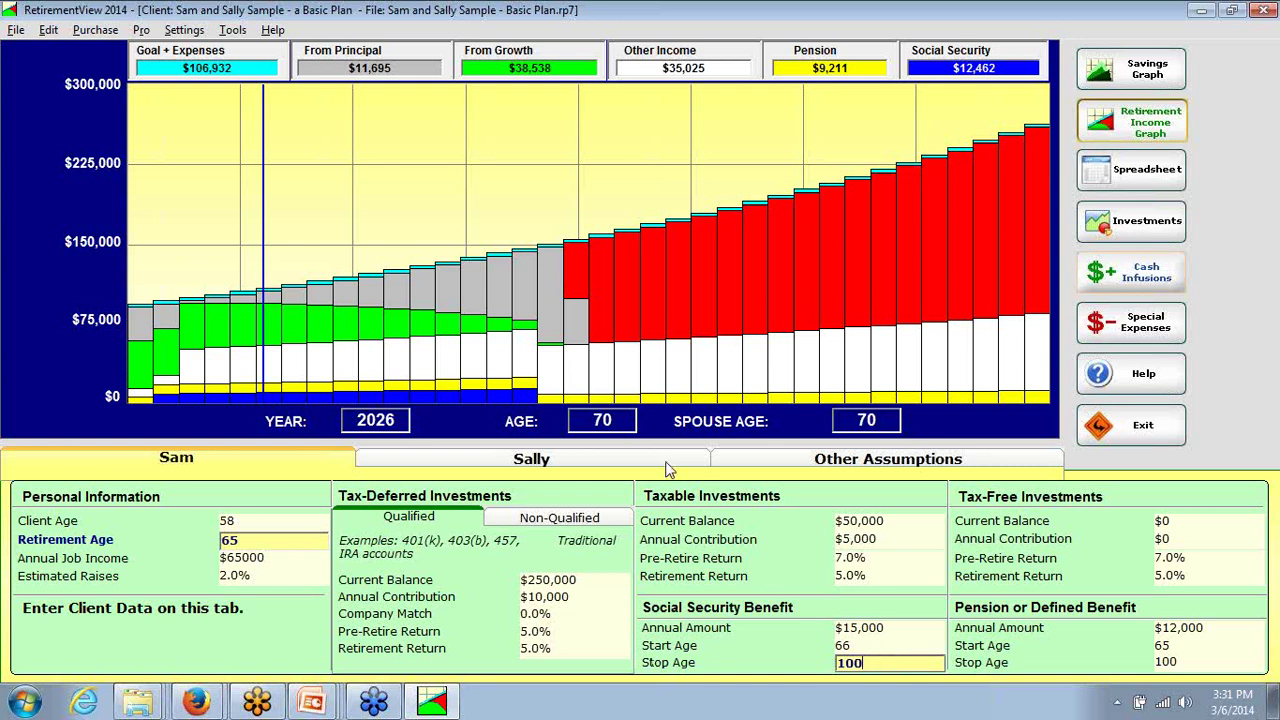
{"action": "key", "text": "shift+Tab"}
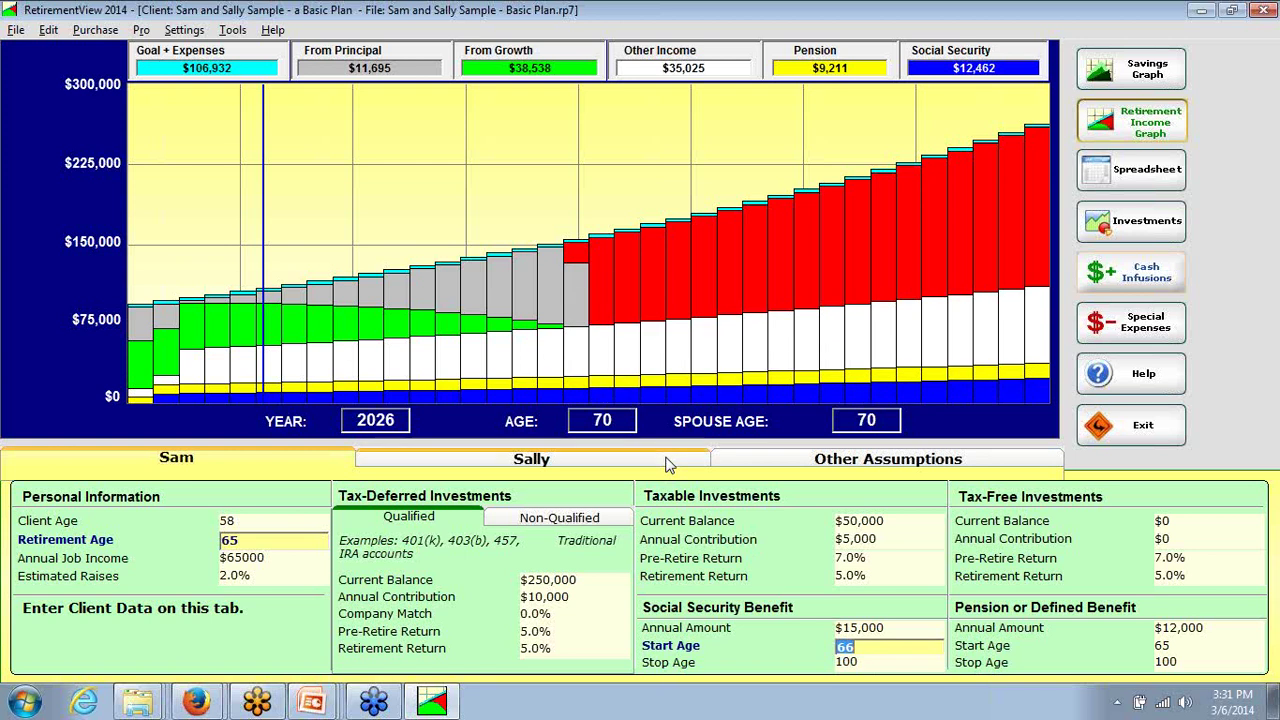
Step: Set the spouse's Social Security annual amount to $16,000
{"action": "left_click", "coordinate": [560, 459]}
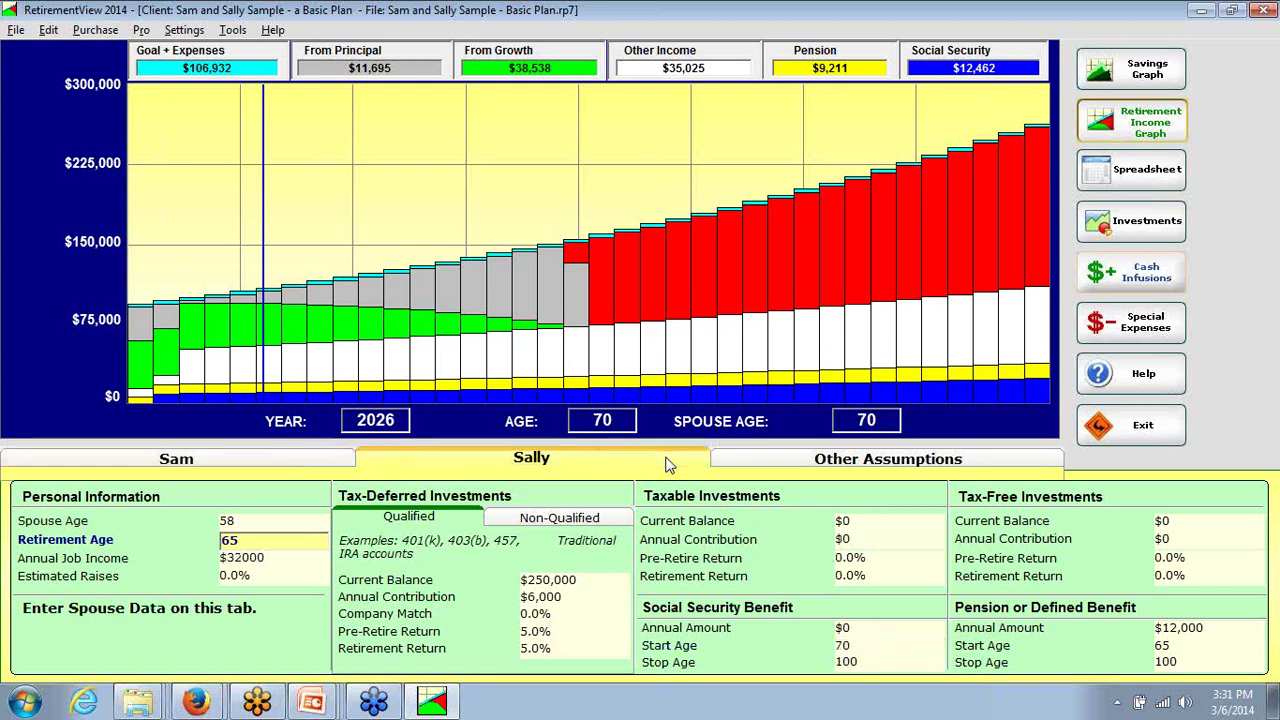
{"action": "left_click", "coordinate": [873, 634]}
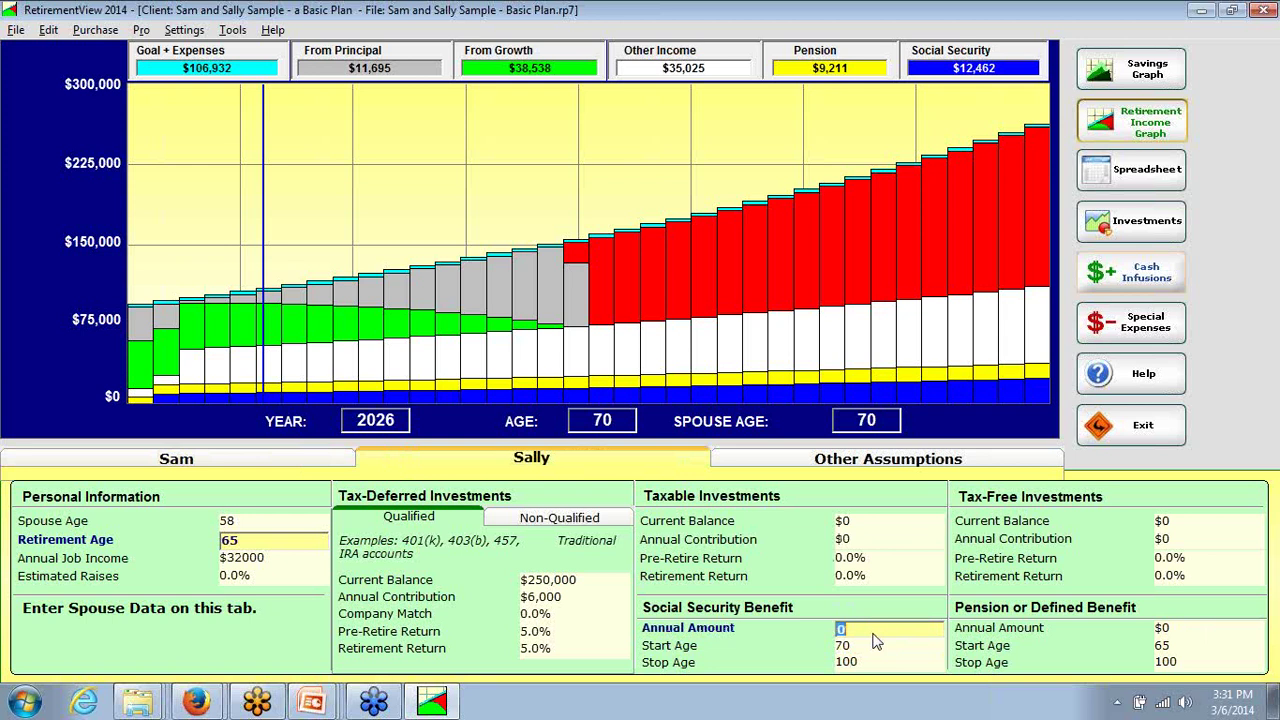
{"action": "type", "text": "16000"}
{"action": "key", "text": "Return"}
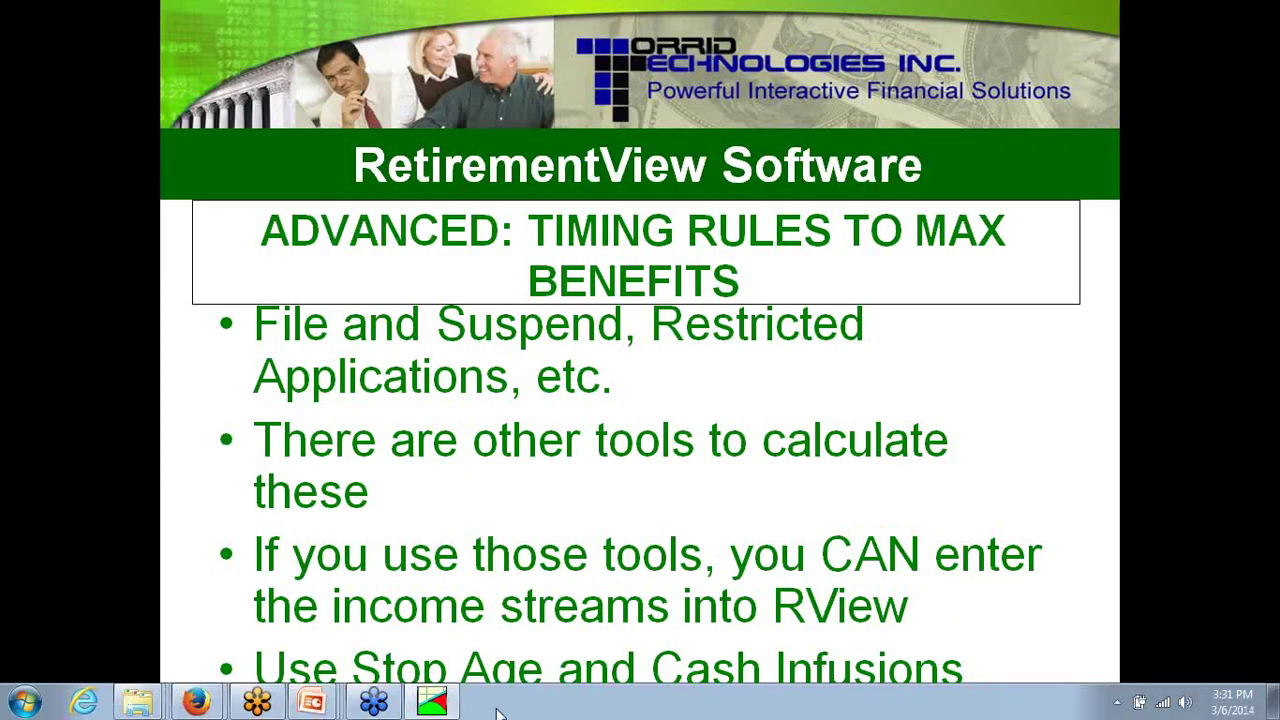
Step: Switch from the presentation slide back to the RetirementView plan
{"action": "key", "text": "alt+Tab"}
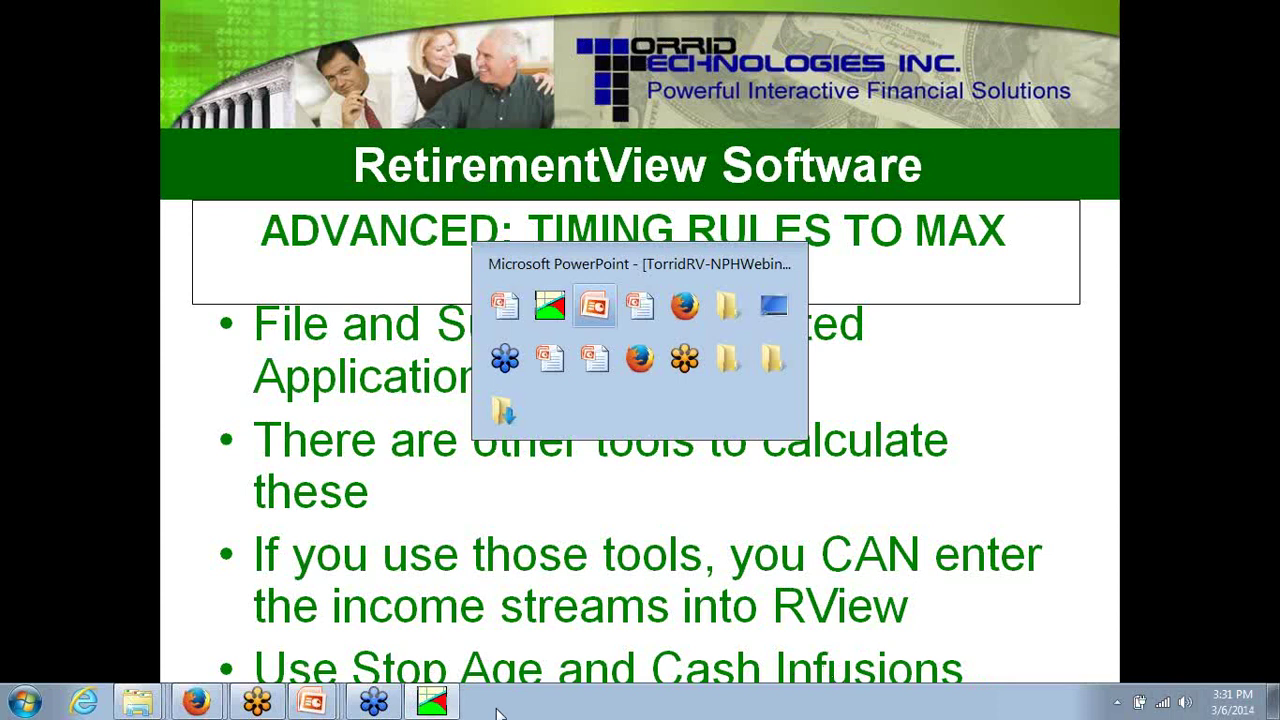
{"action": "key", "text": "Tab"}
{"action": "key", "text": "Tab"}
{"action": "key", "text": "Tab"}
{"action": "key", "text": "Tab"}
{"action": "key", "text": "Tab"}
{"action": "key", "text": "Tab"}
{"action": "key", "text": "Tab"}
{"action": "key", "text": "Tab"}
{"action": "key", "text": "Tab"}
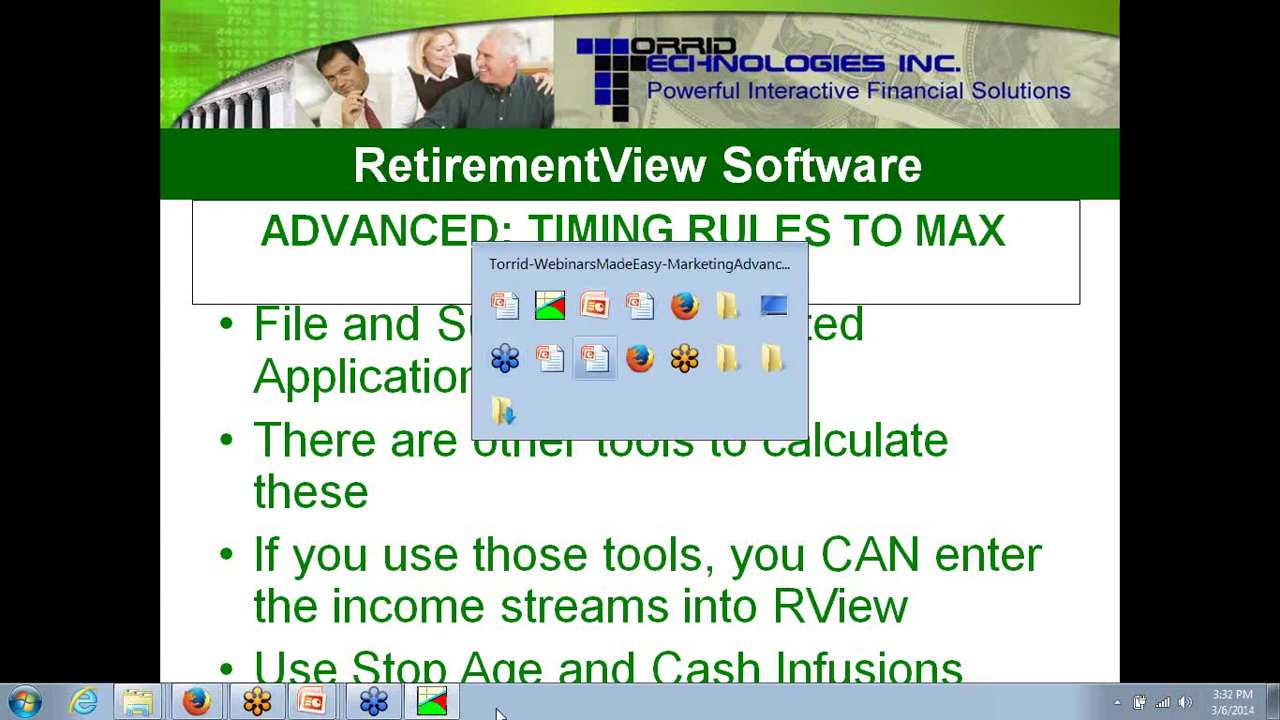
{"action": "key", "text": "Tab"}
{"action": "key", "text": "Tab"}
{"action": "key", "text": "Tab"}
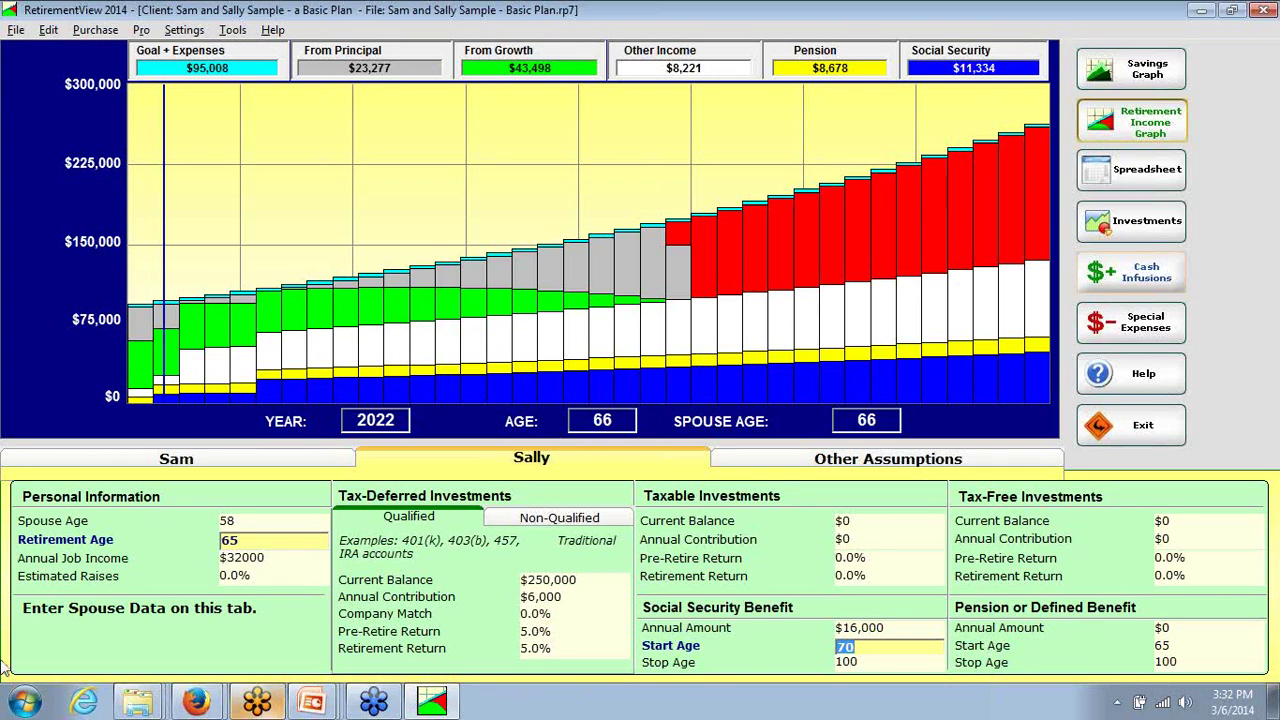
Step: Disable the primary client's Benefit Period 1 and the spouse's Benefit Period 2 cash infusions, and apply the change to the plan
{"action": "left_click", "coordinate": [930, 340]}
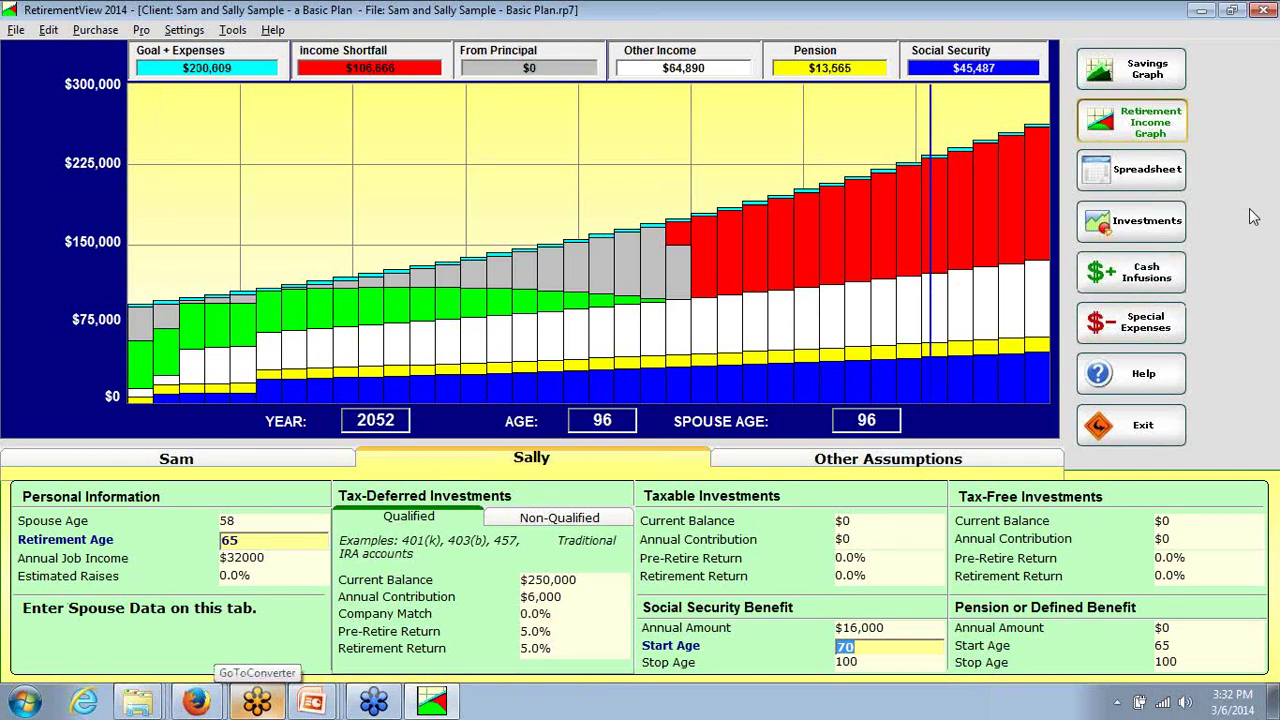
{"action": "left_click", "coordinate": [1158, 283]}
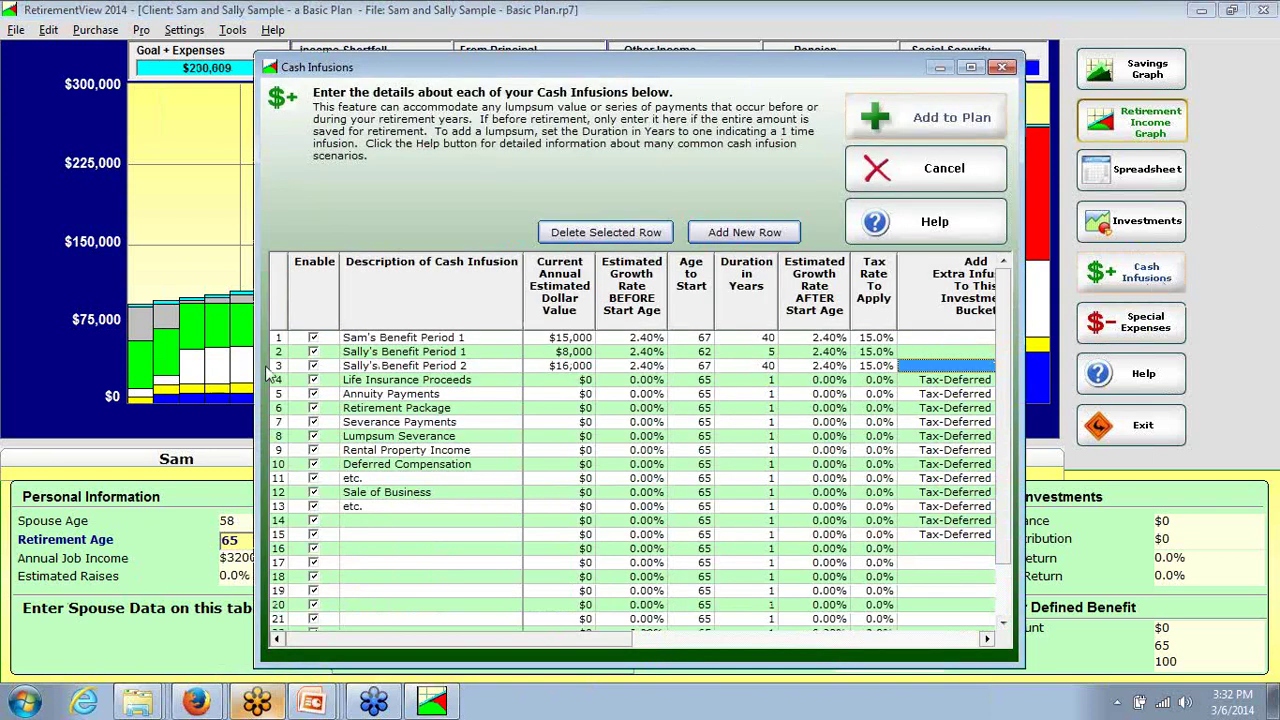
{"action": "left_click", "coordinate": [314, 338]}
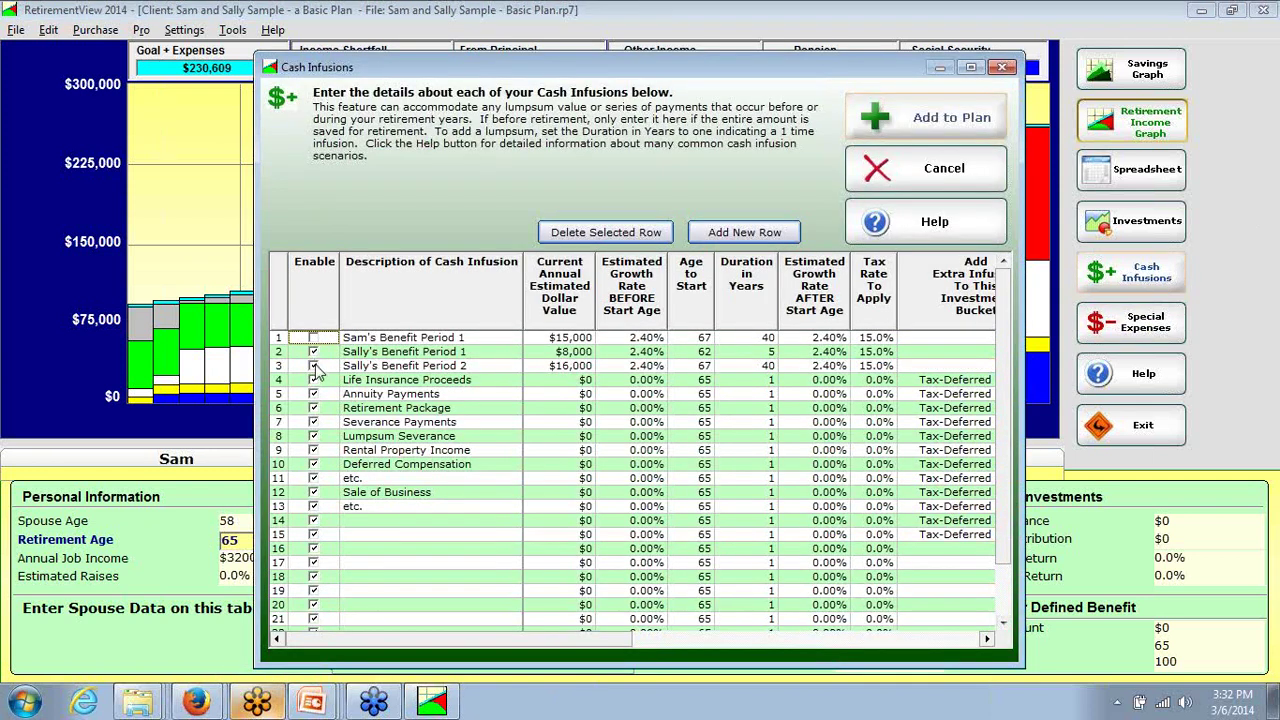
{"action": "left_click", "coordinate": [314, 366]}
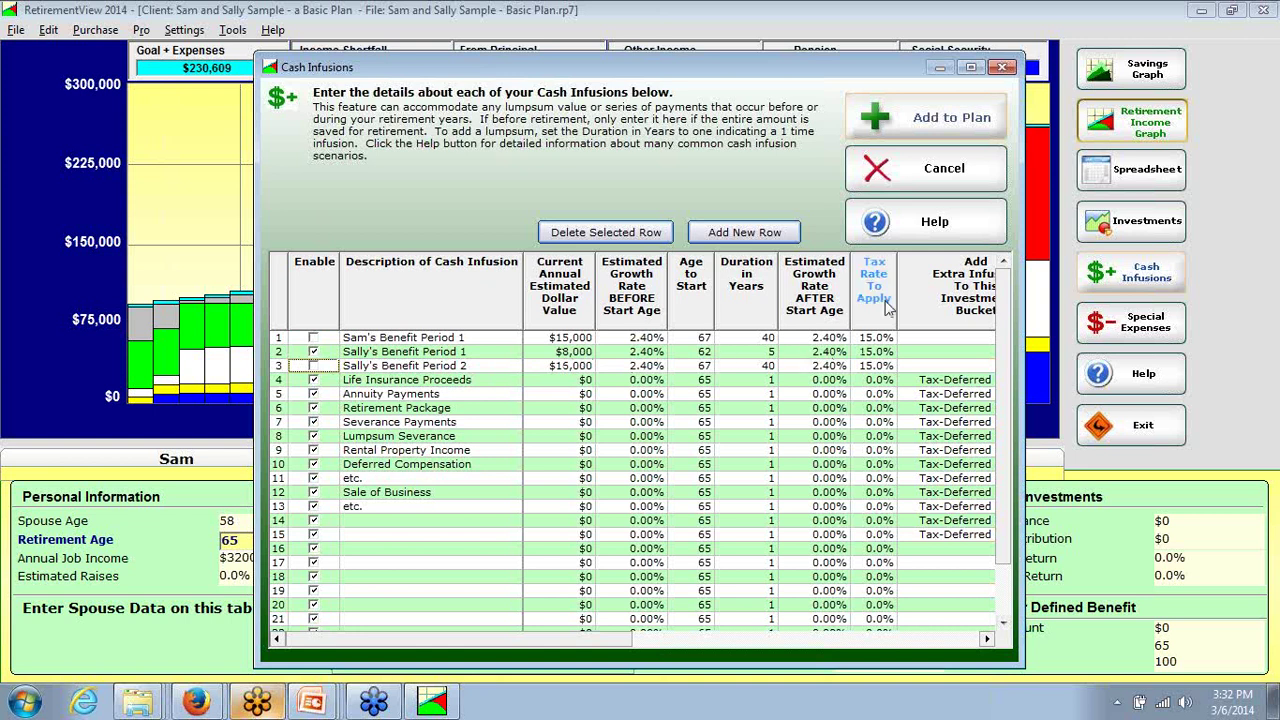
{"action": "left_click", "coordinate": [940, 118]}
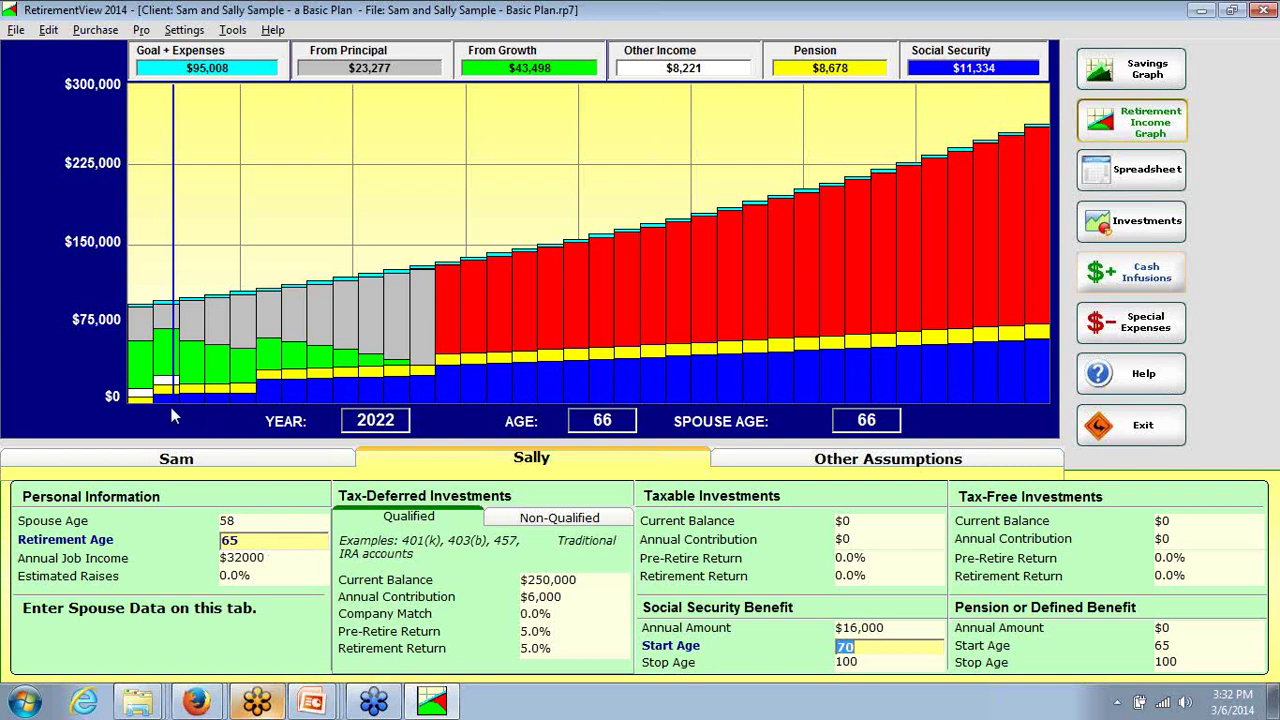
Step: Set the spouse's retirement age to 62
{"action": "left_click", "coordinate": [255, 545]}
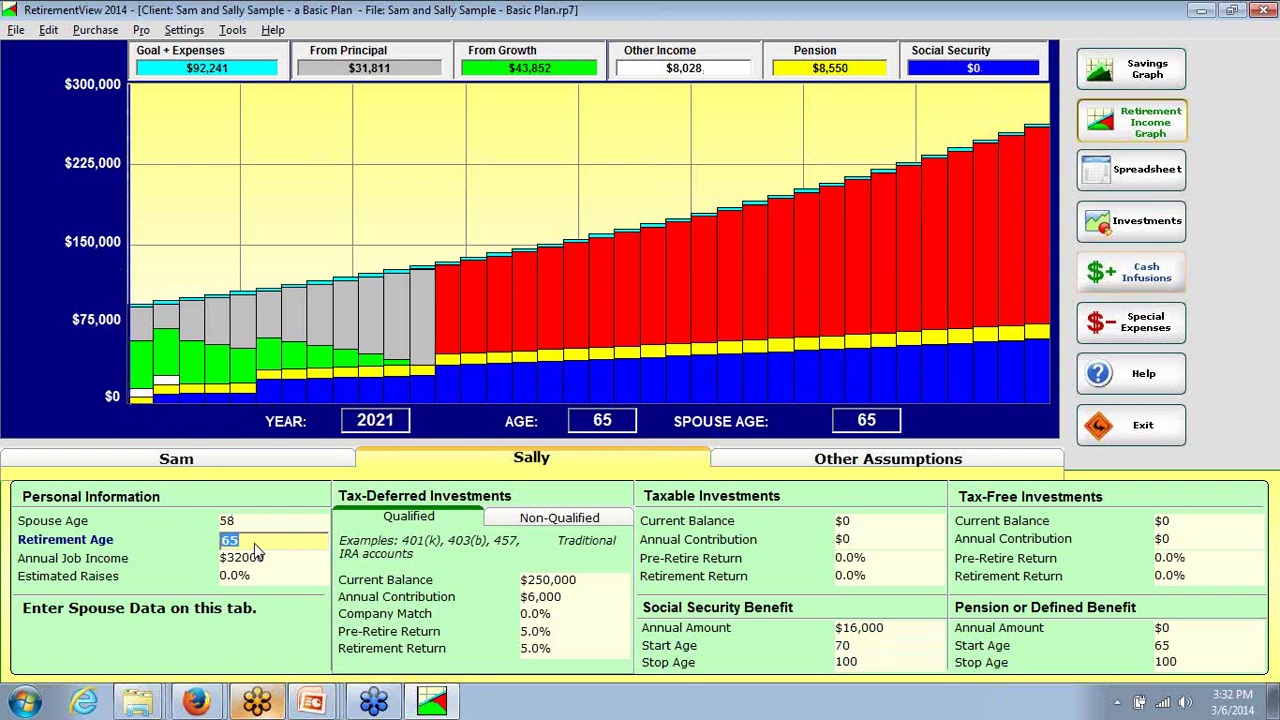
{"action": "type", "text": "62"}
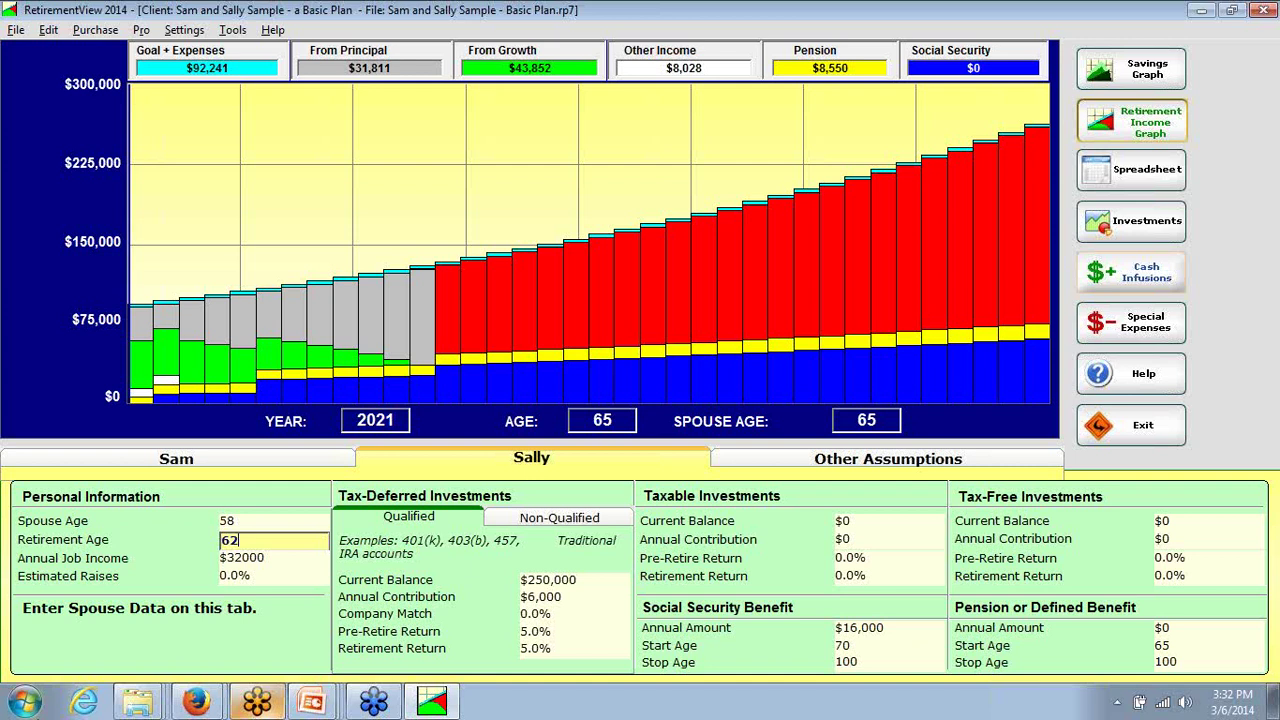
Step: Return from the presentation to the RetirementView plan and display the primary client's data
{"action": "key", "text": "alt+Tab"}
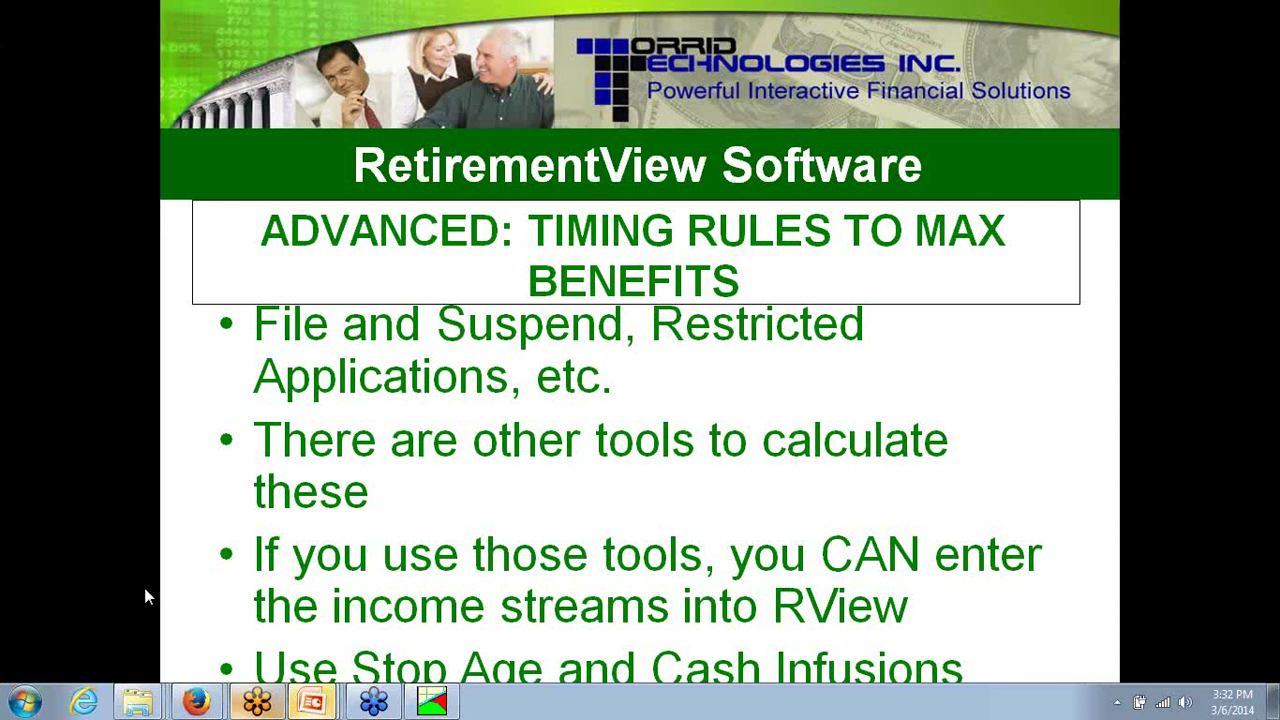
{"action": "key", "text": "alt+Tab"}
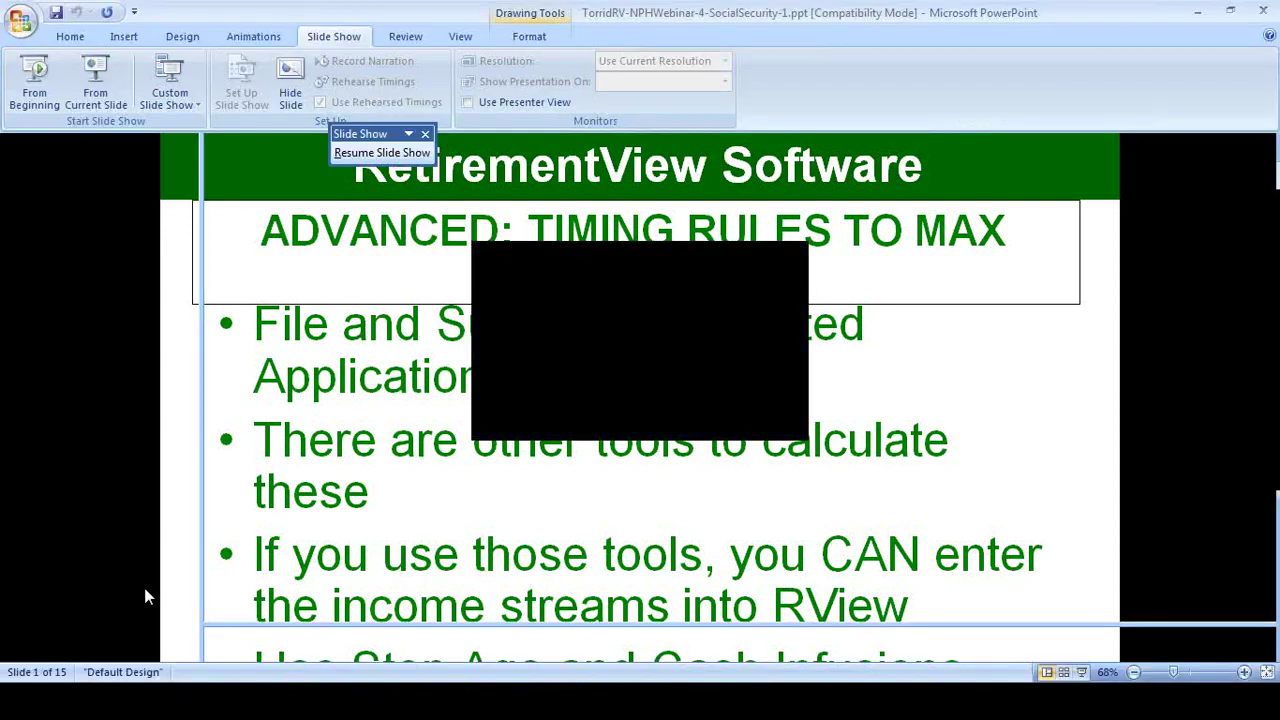
{"action": "key", "text": "alt+Tab"}
{"action": "key", "text": "alt+Tab"}
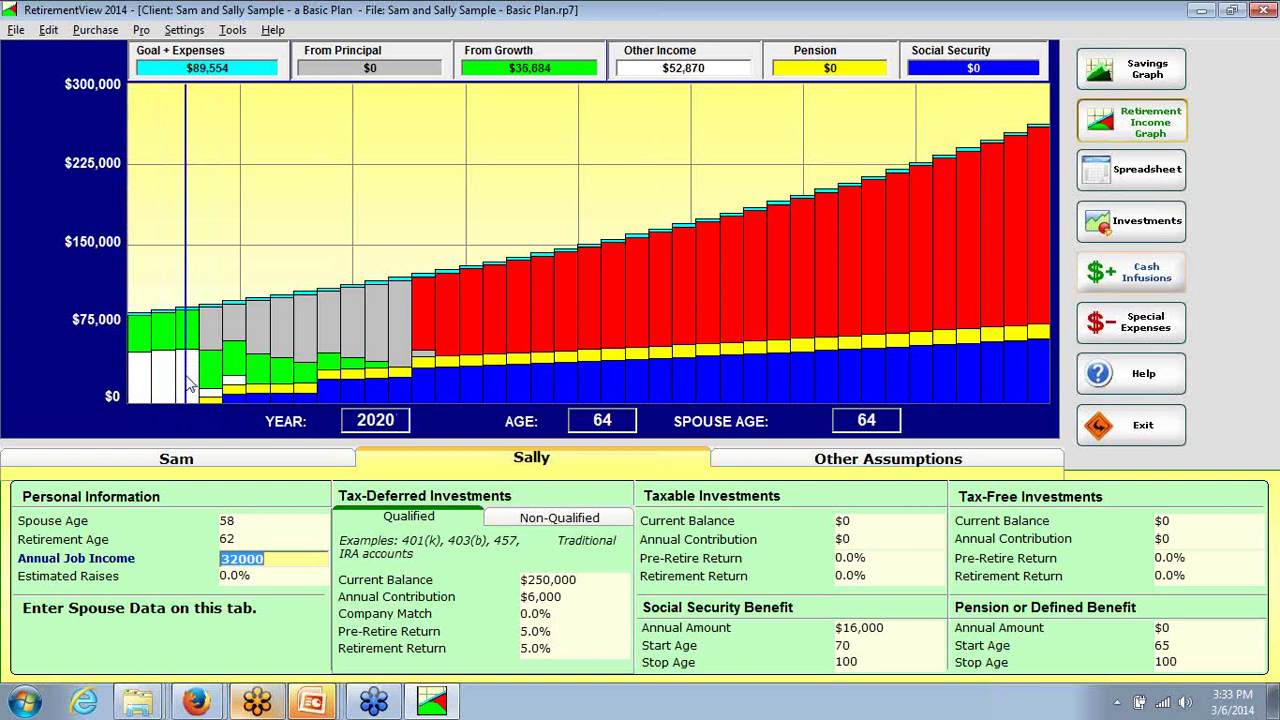
{"action": "left_click", "coordinate": [226, 459]}
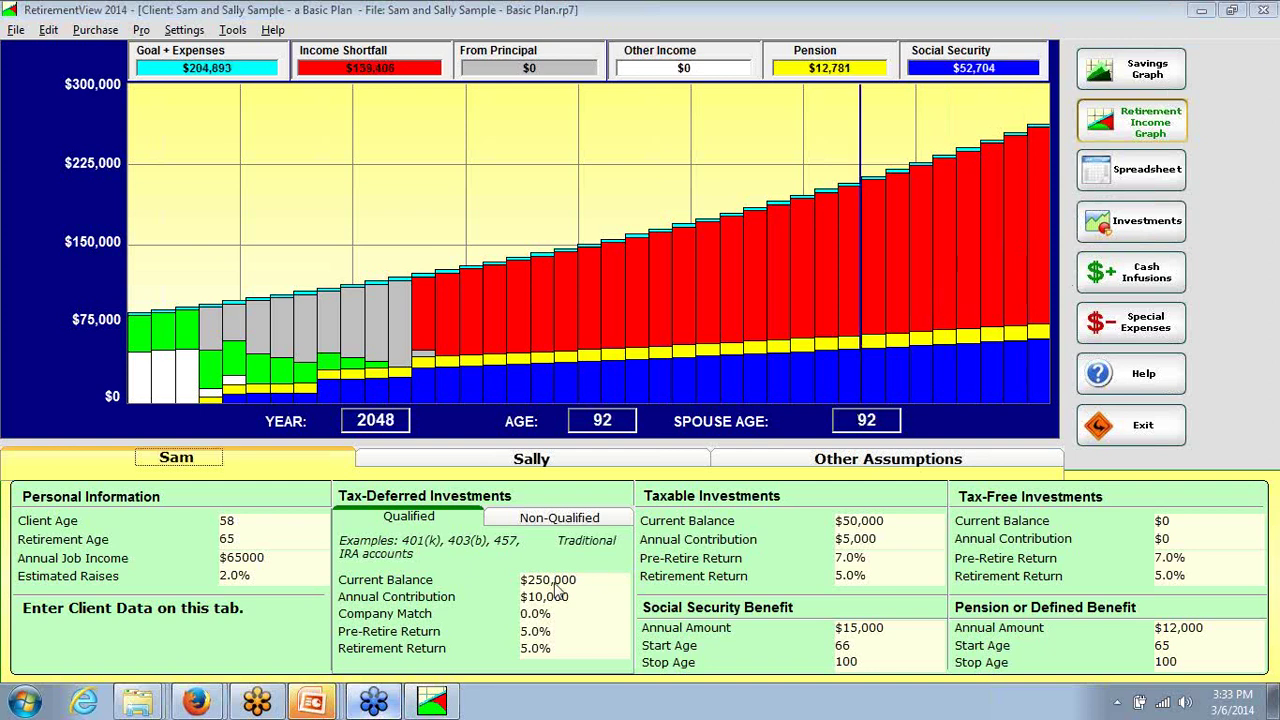
Step: Switch to the running PowerPoint slide show and advance from the timing rules slide to the Questions slide
{"action": "key", "text": "alt+Tab"}
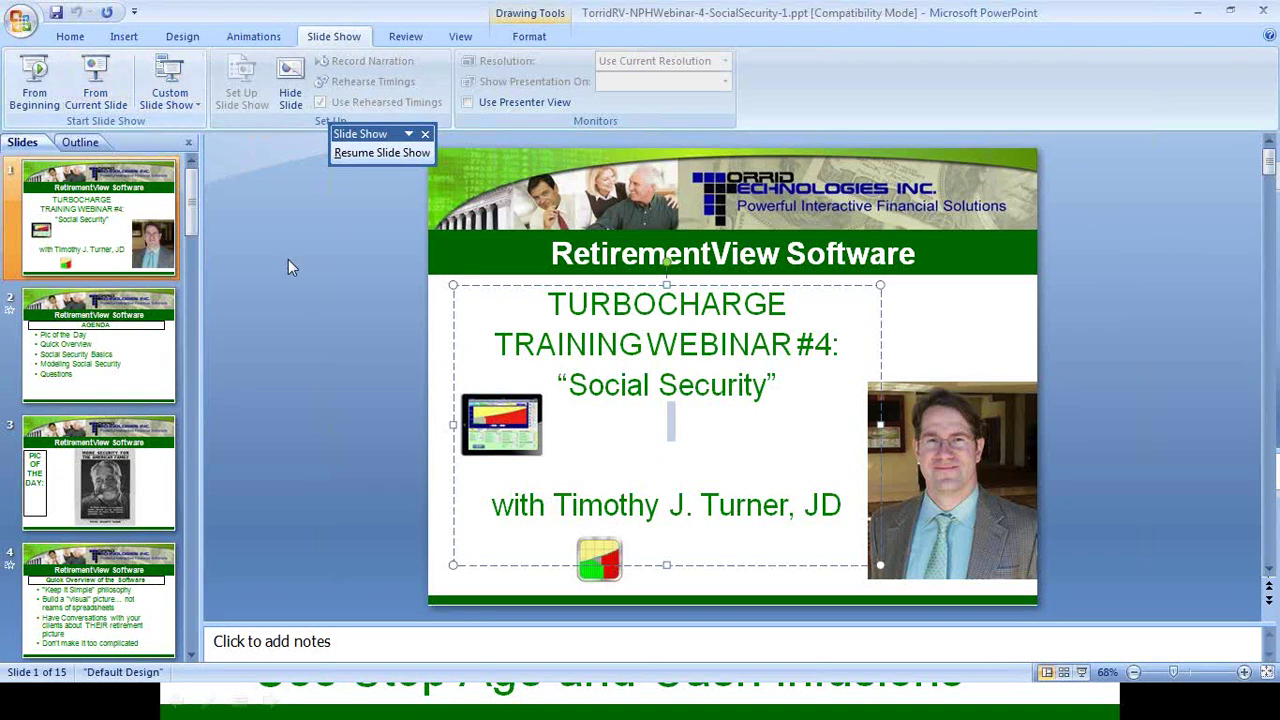
{"action": "key", "text": "alt+Tab"}
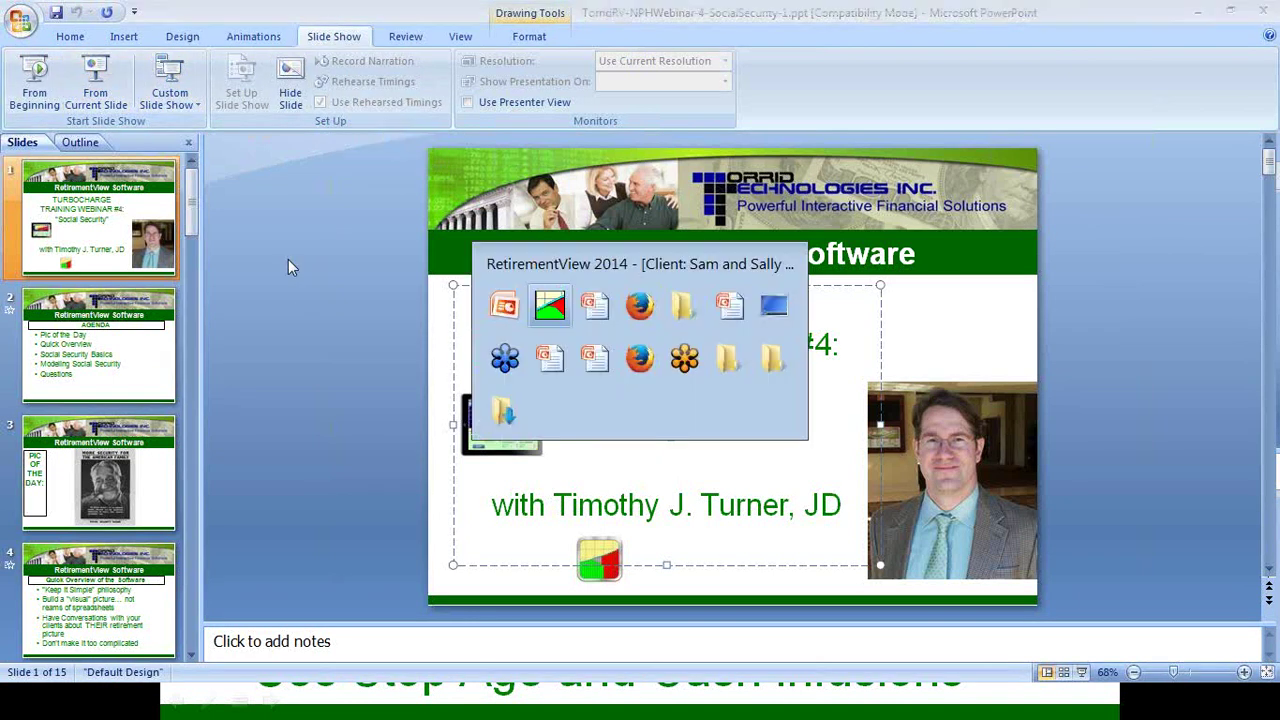
{"action": "key", "text": "alt+Tab"}
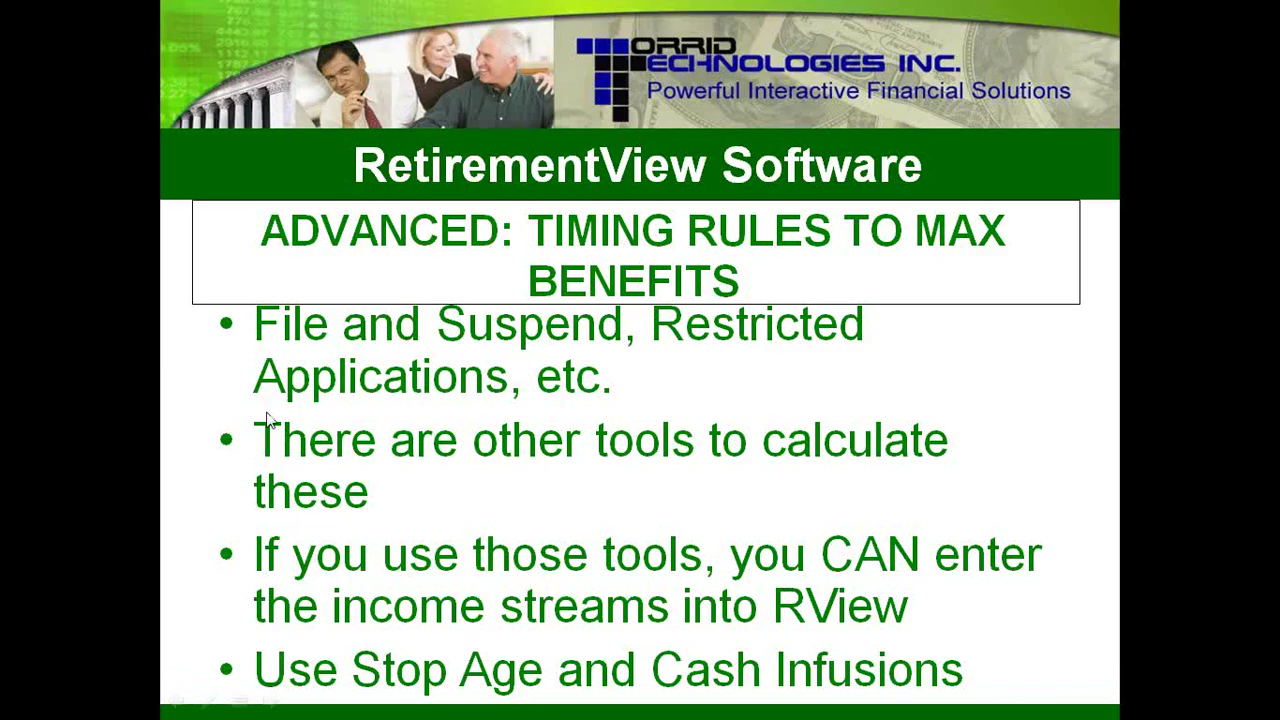
{"action": "left_click", "coordinate": [405, 618]}
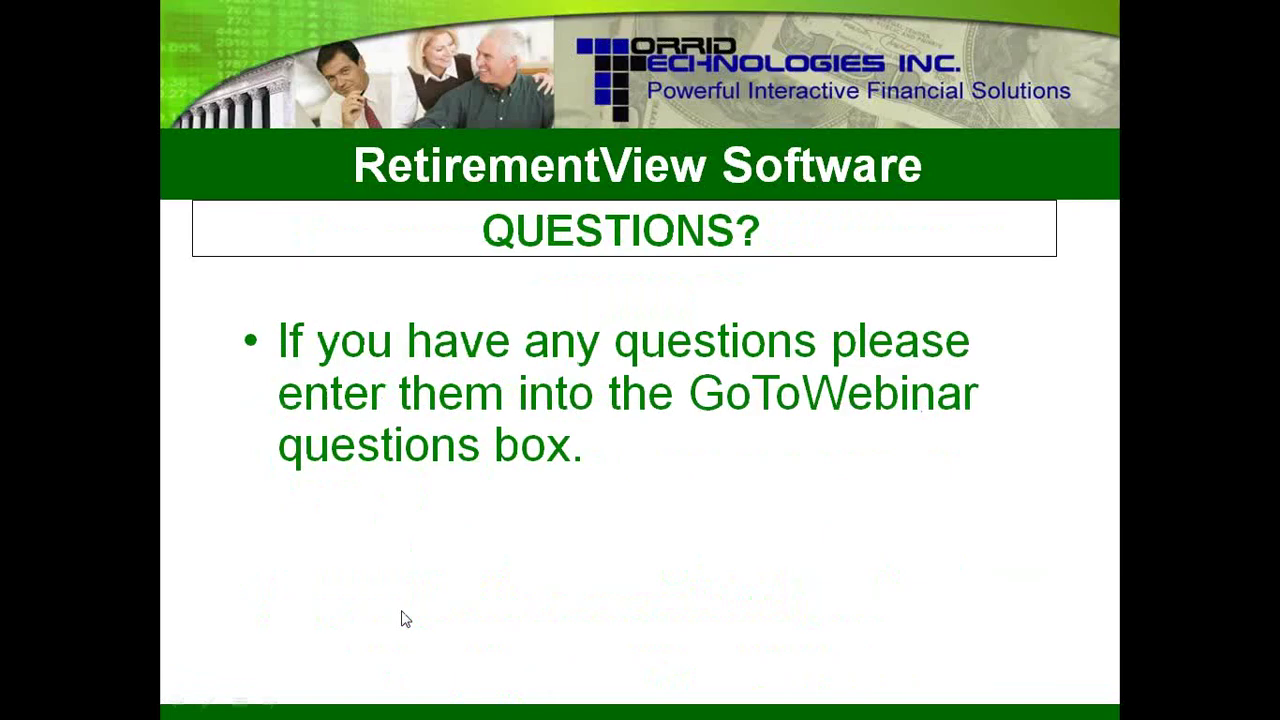